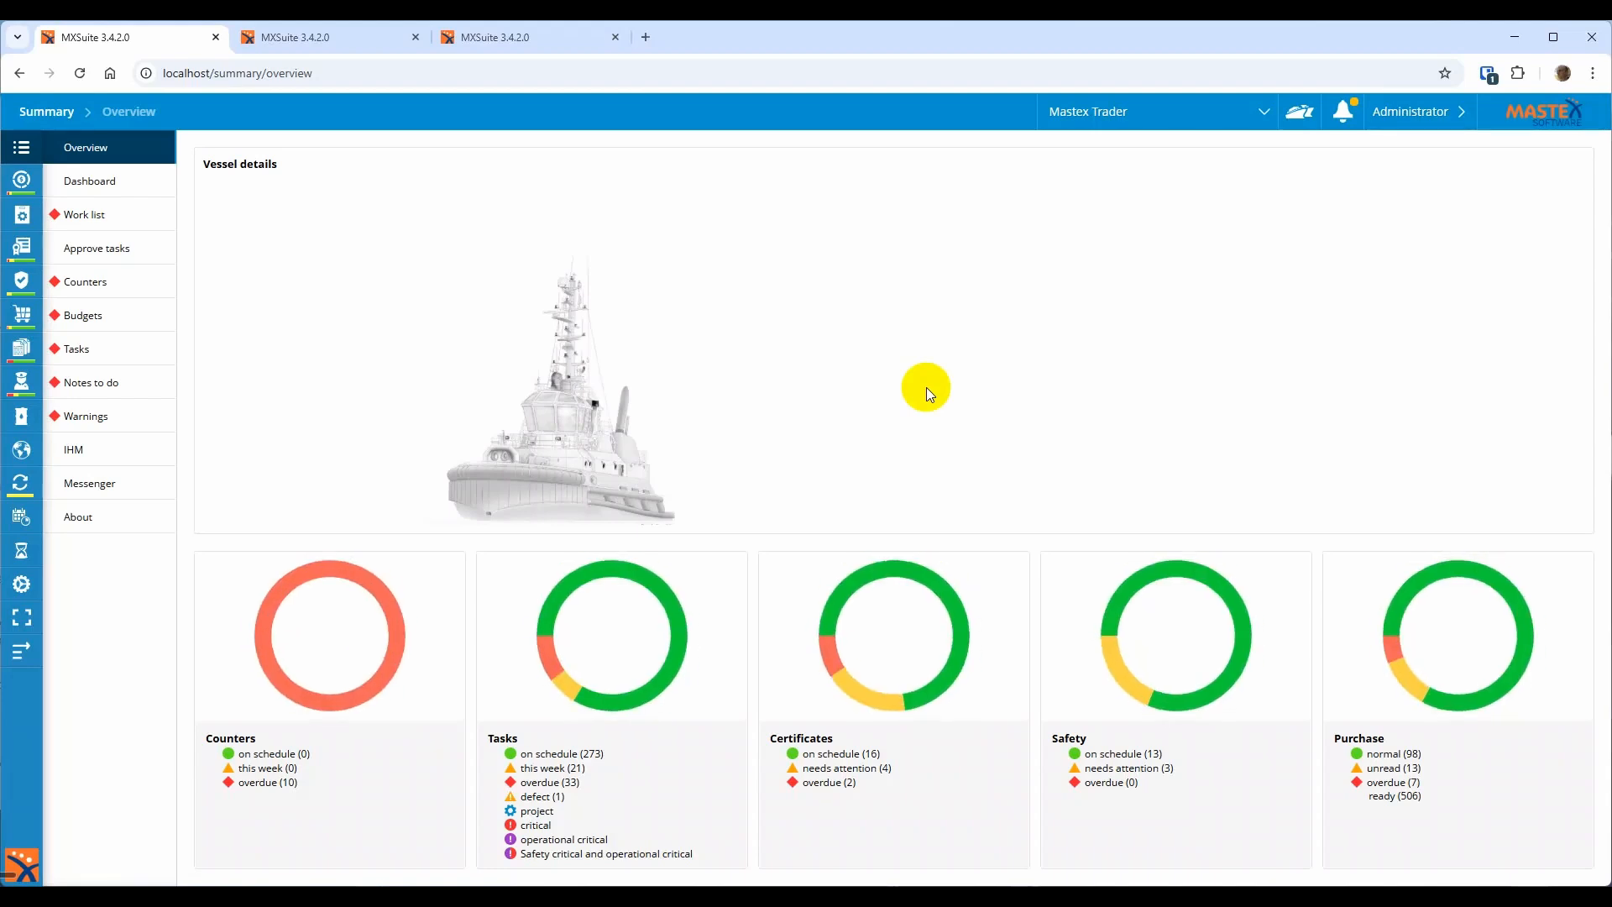
Switch to the third MXSuite browser tab to reach the maintenance work list
click(561, 43)
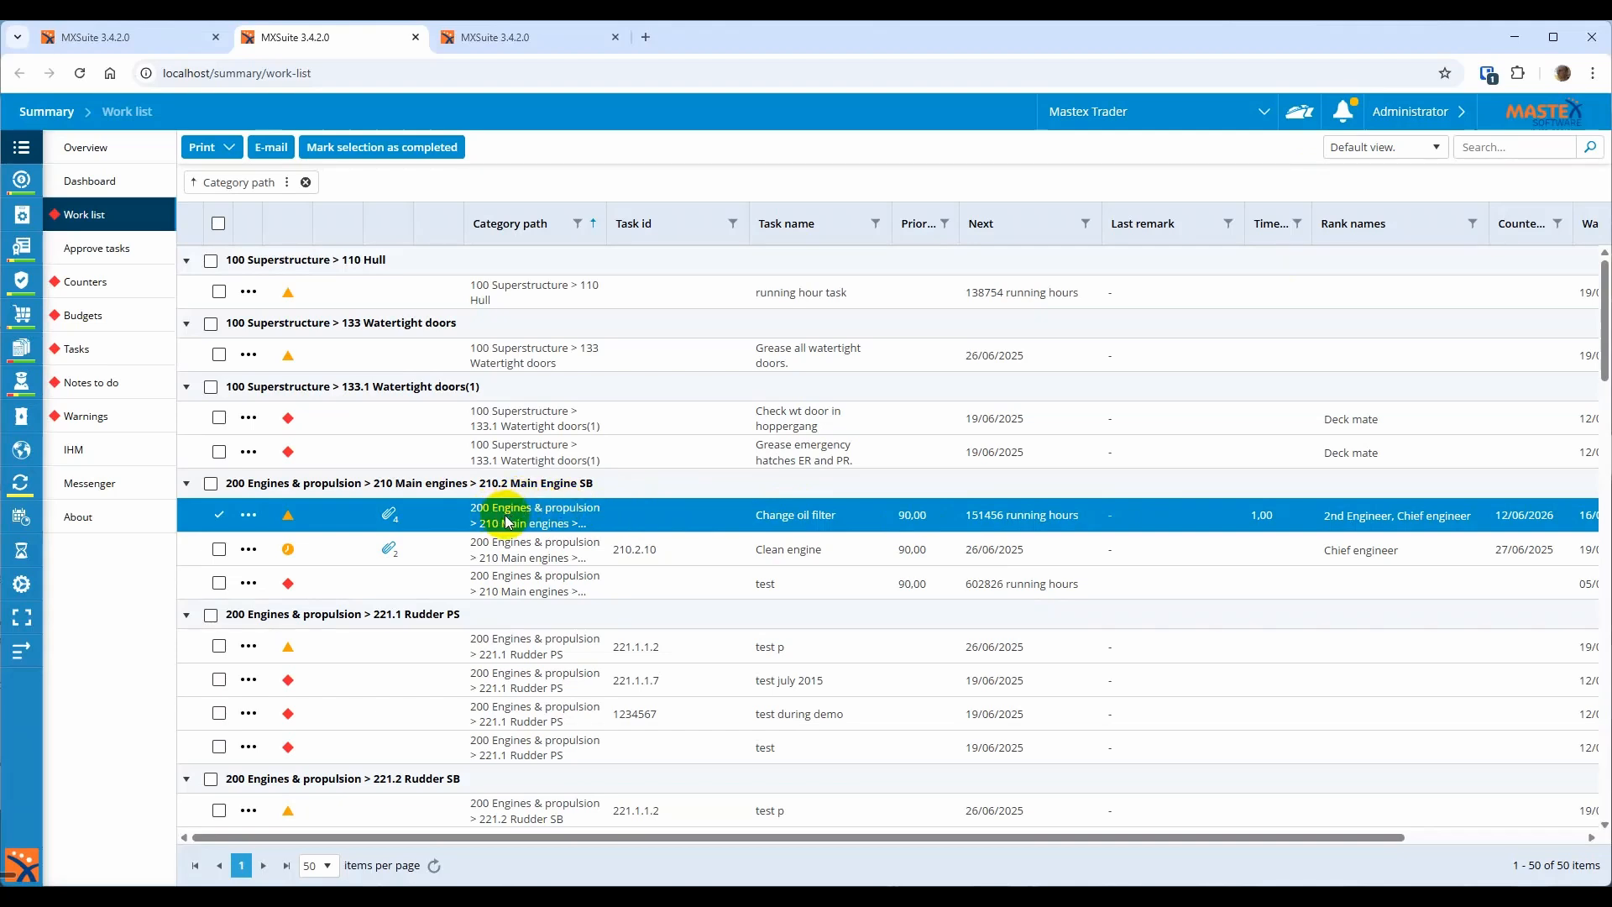
Open the Change oil filter task's instruction - Copy.pdf, download it, and close the viewer
right_click(453, 517)
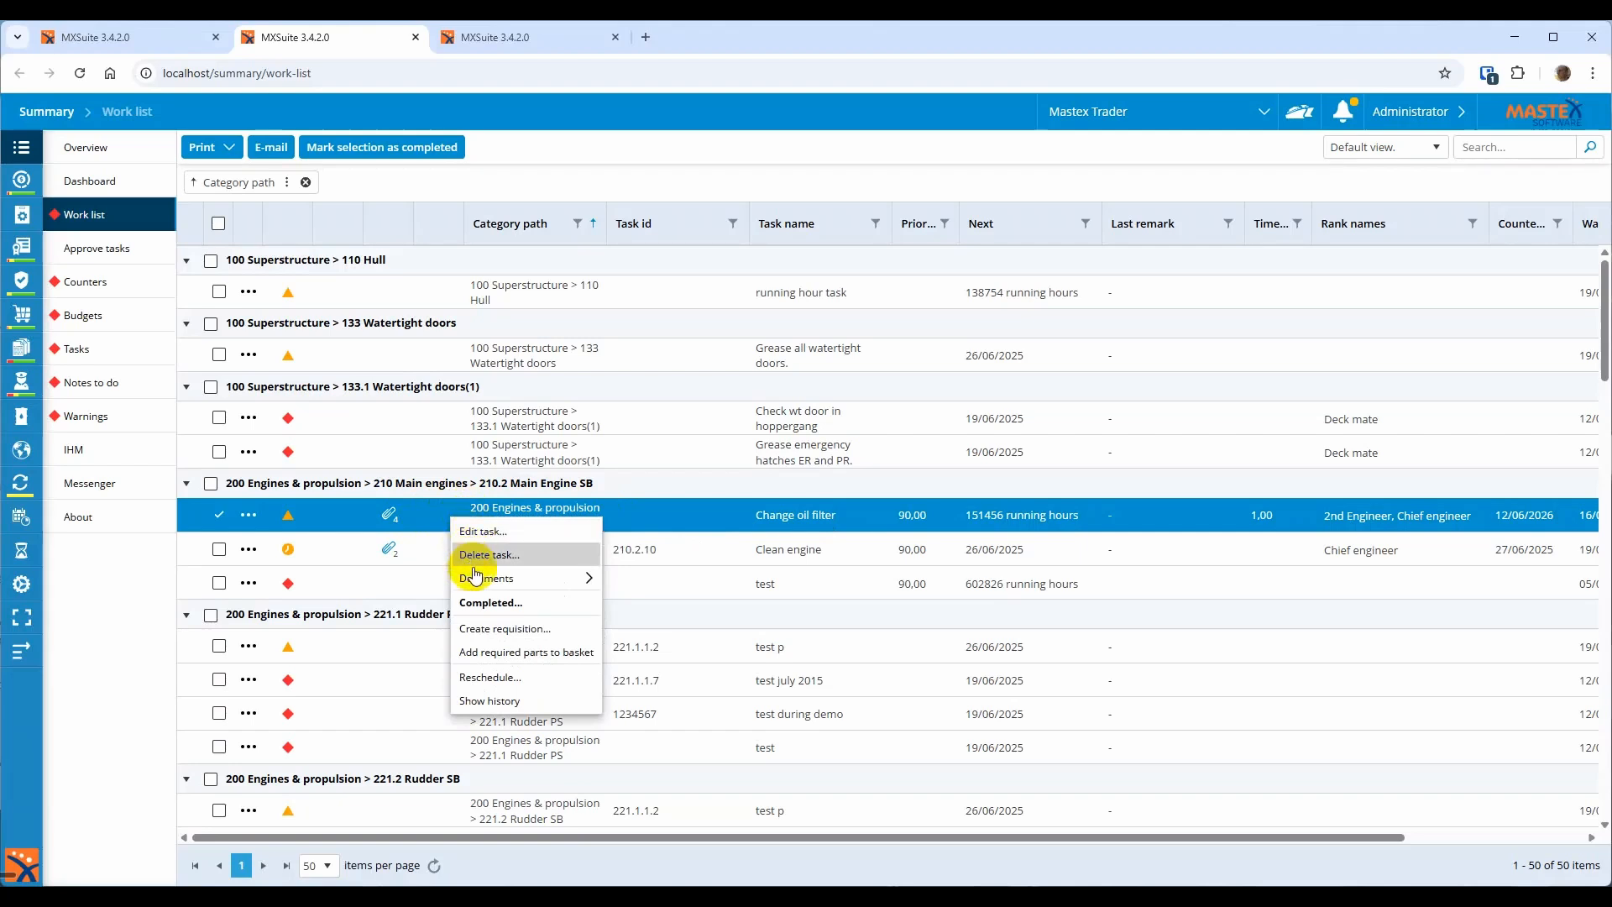
mouse_move(474, 579)
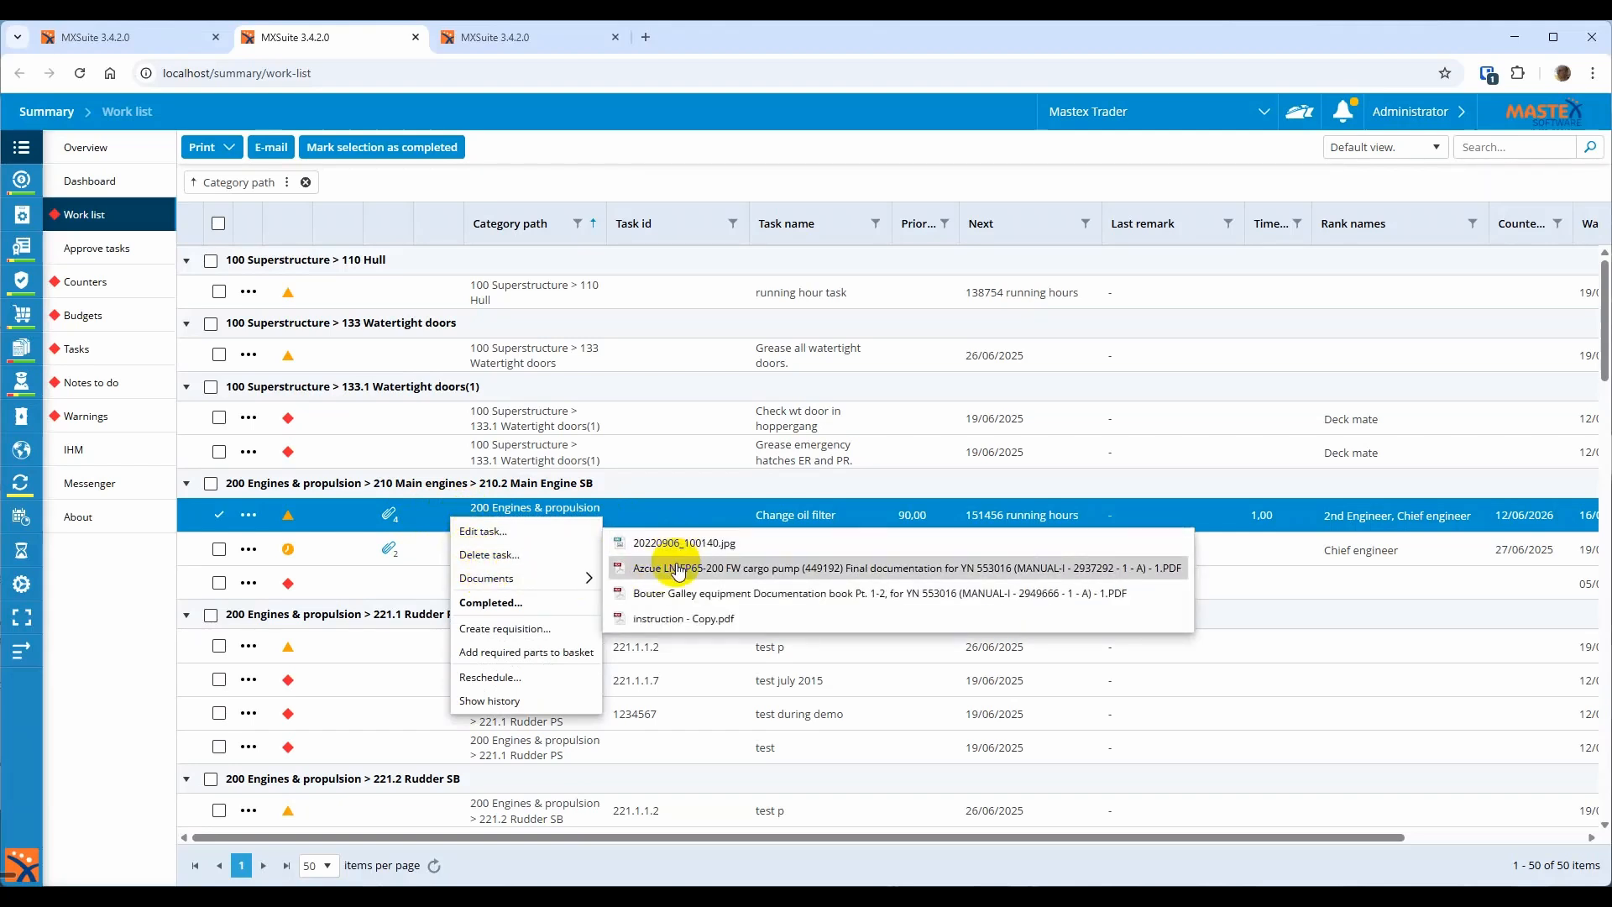
click(685, 619)
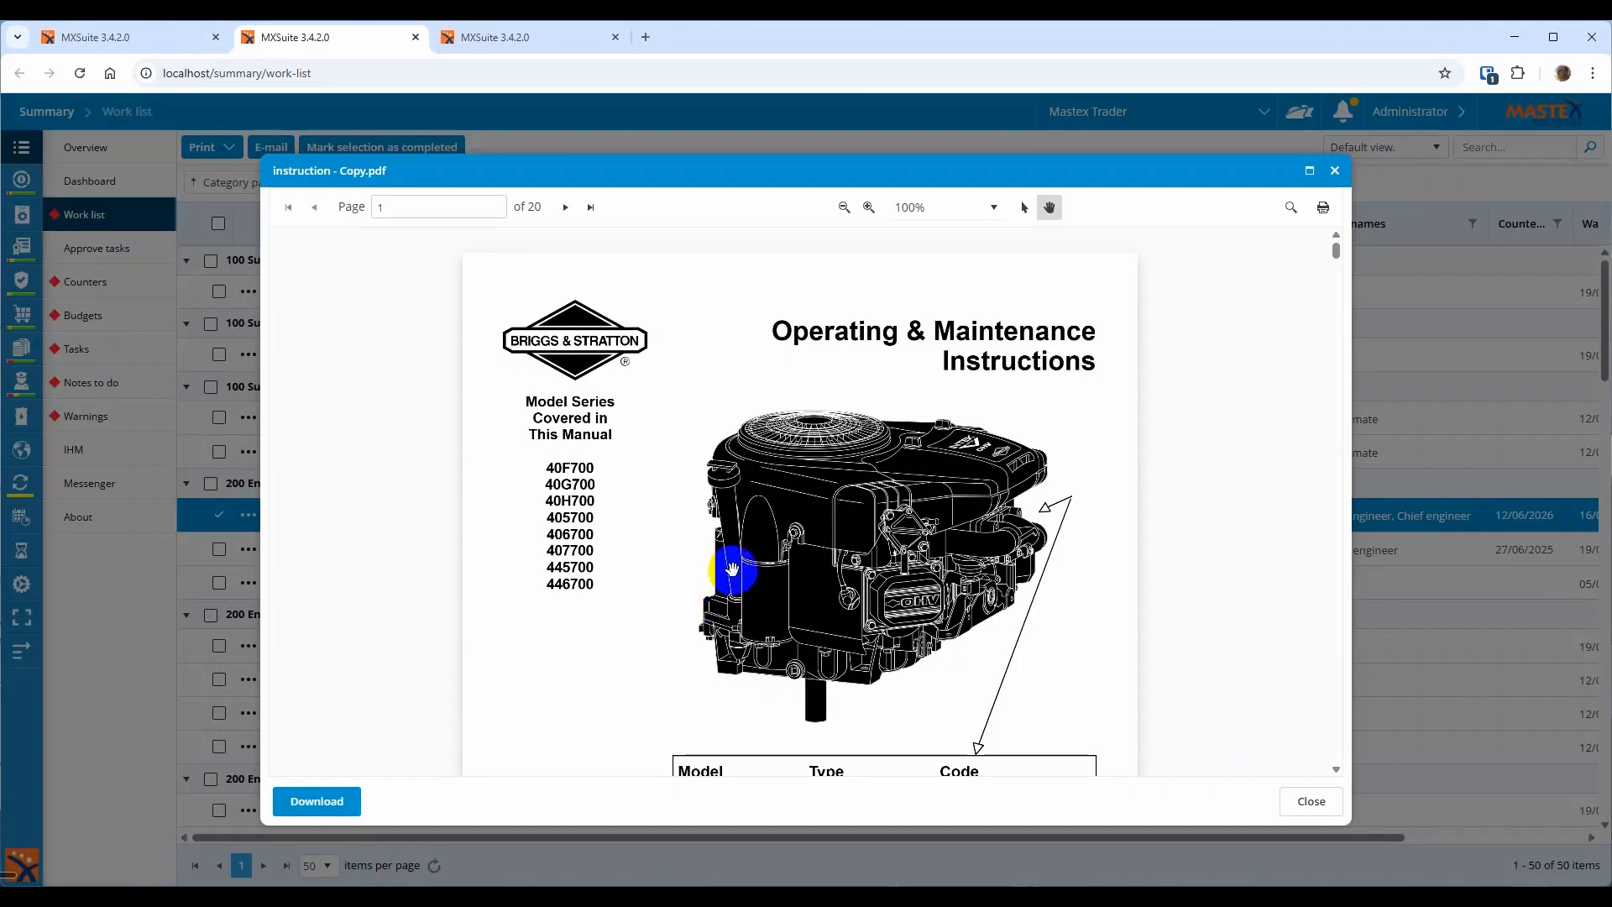
scroll(731, 567, down, 8)
scroll(735, 568, up, 8)
scroll(743, 580, down, 15)
scroll(747, 582, down, 1)
scroll(749, 584, up, 15)
click(319, 804)
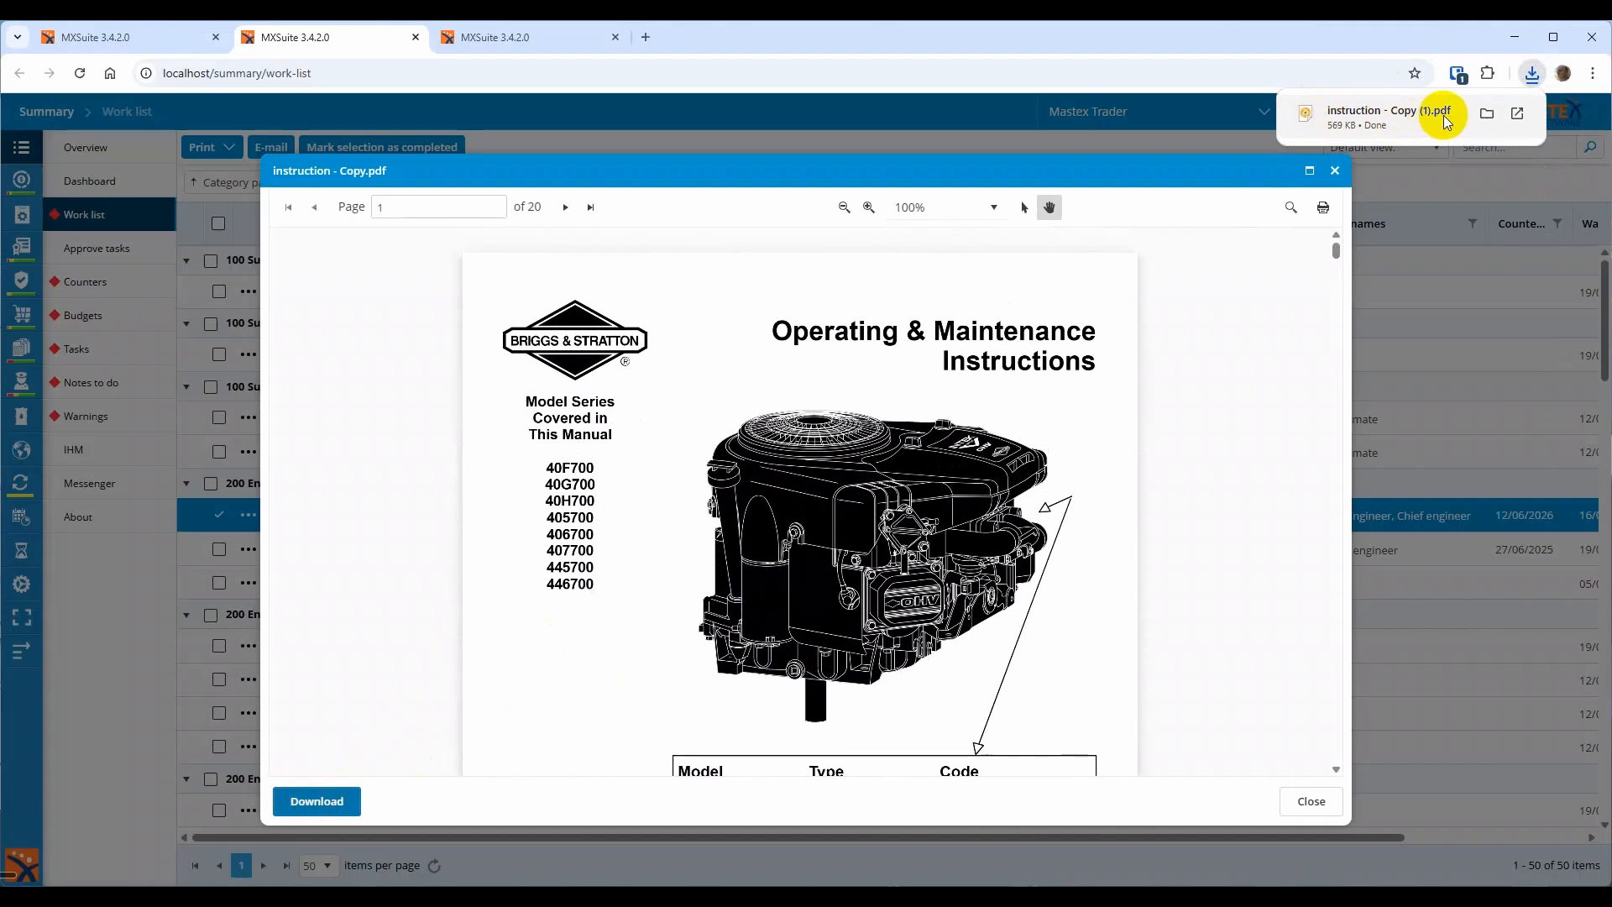
click(1336, 173)
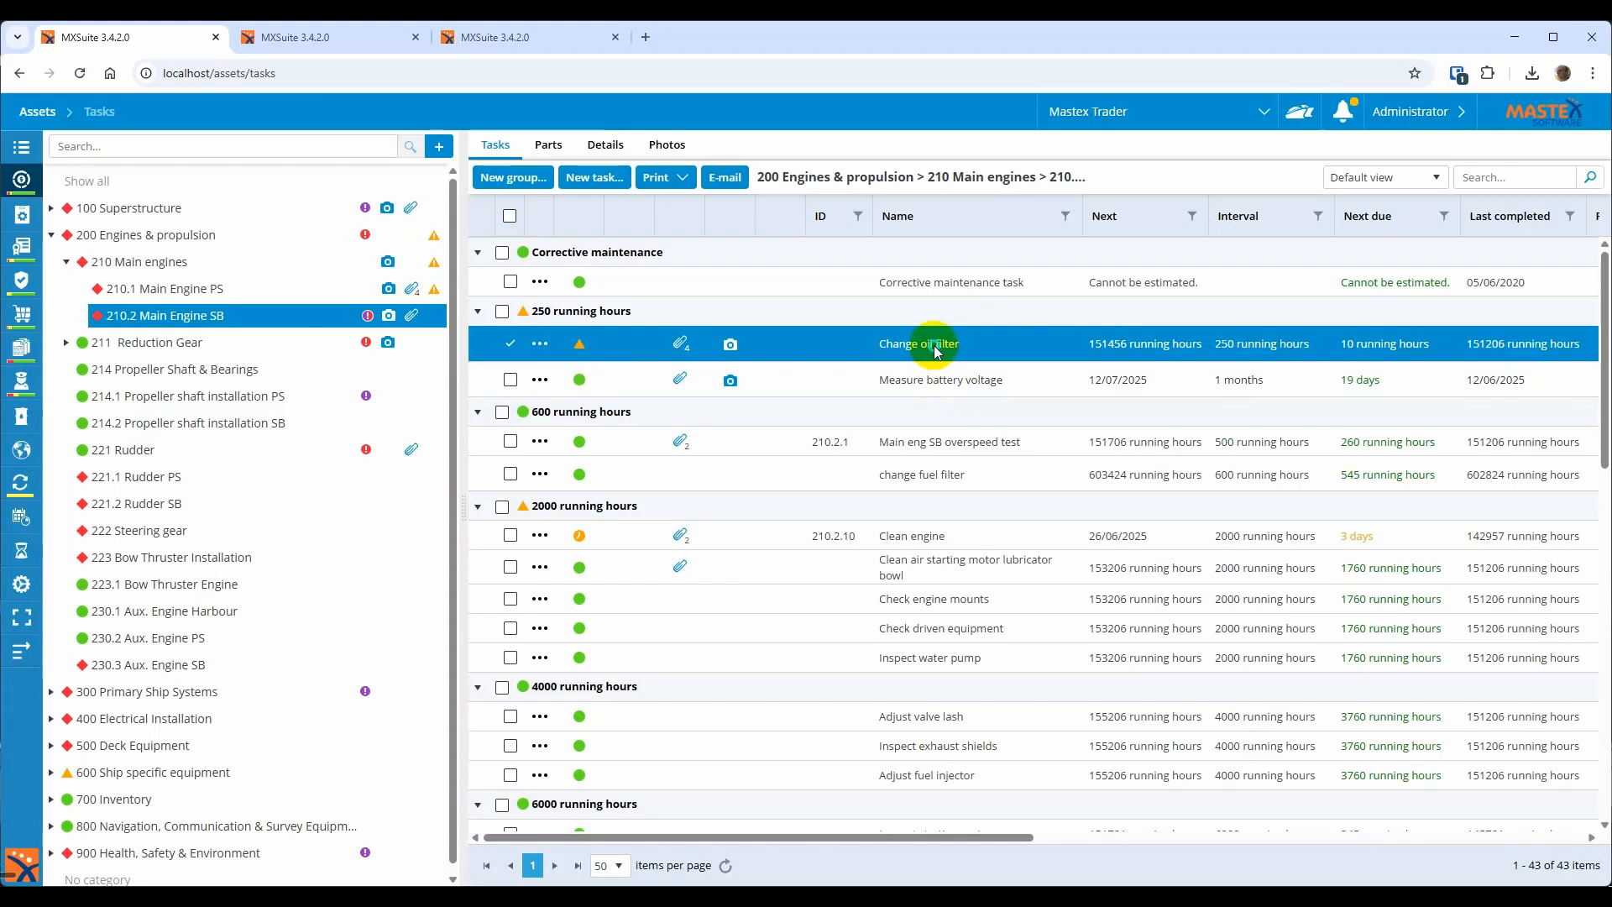
right_click(932, 346)
click(955, 385)
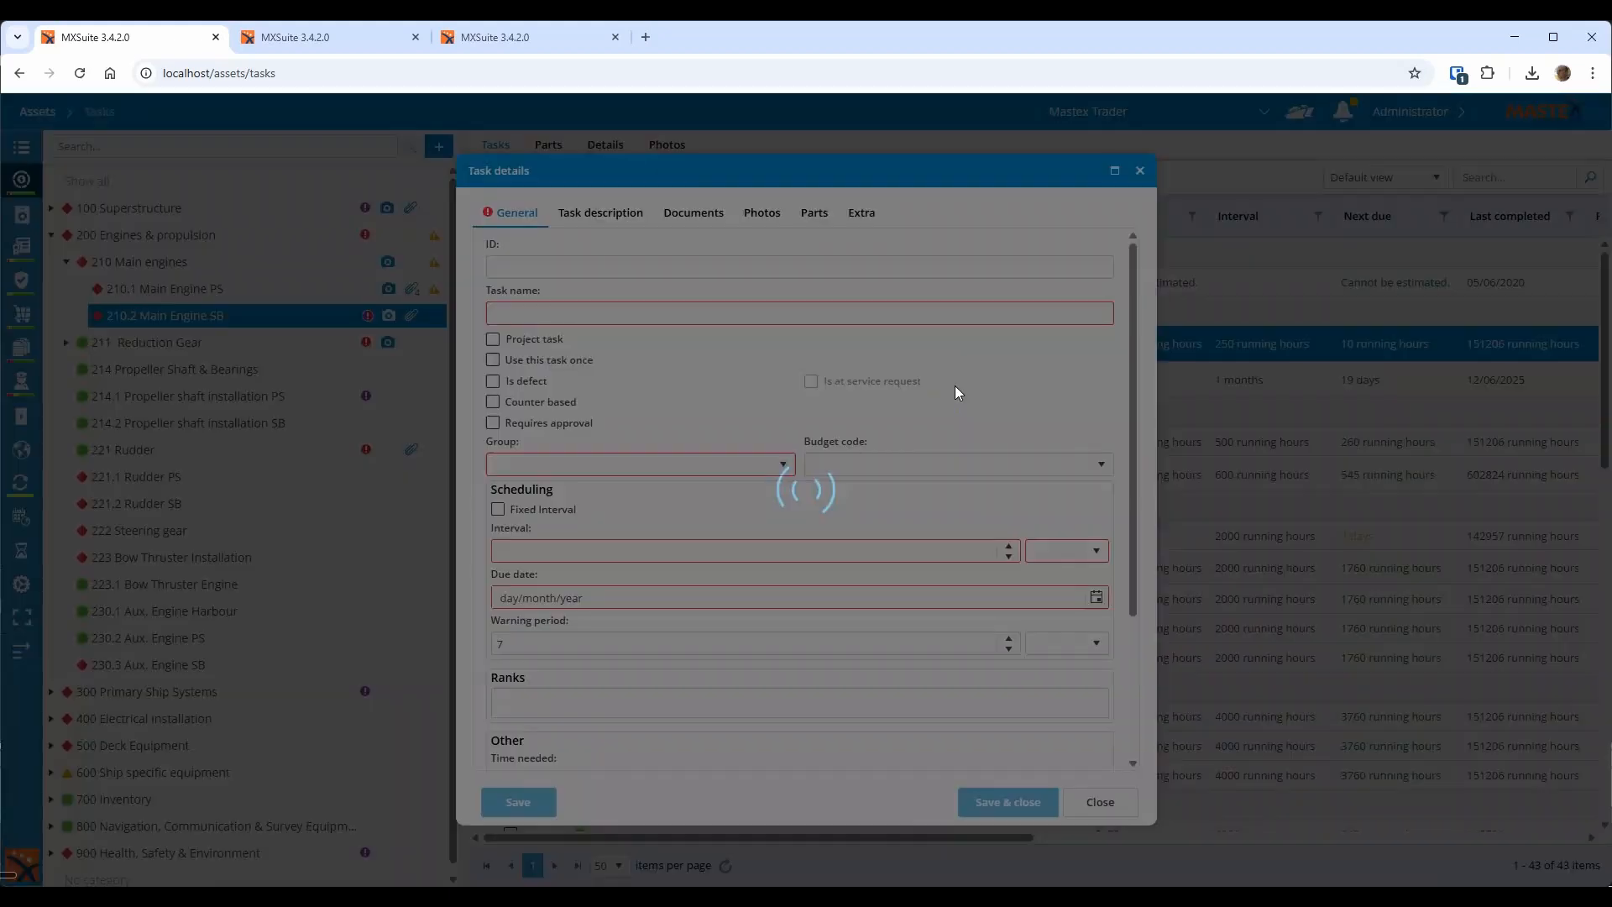
scroll(833, 504, down, 5)
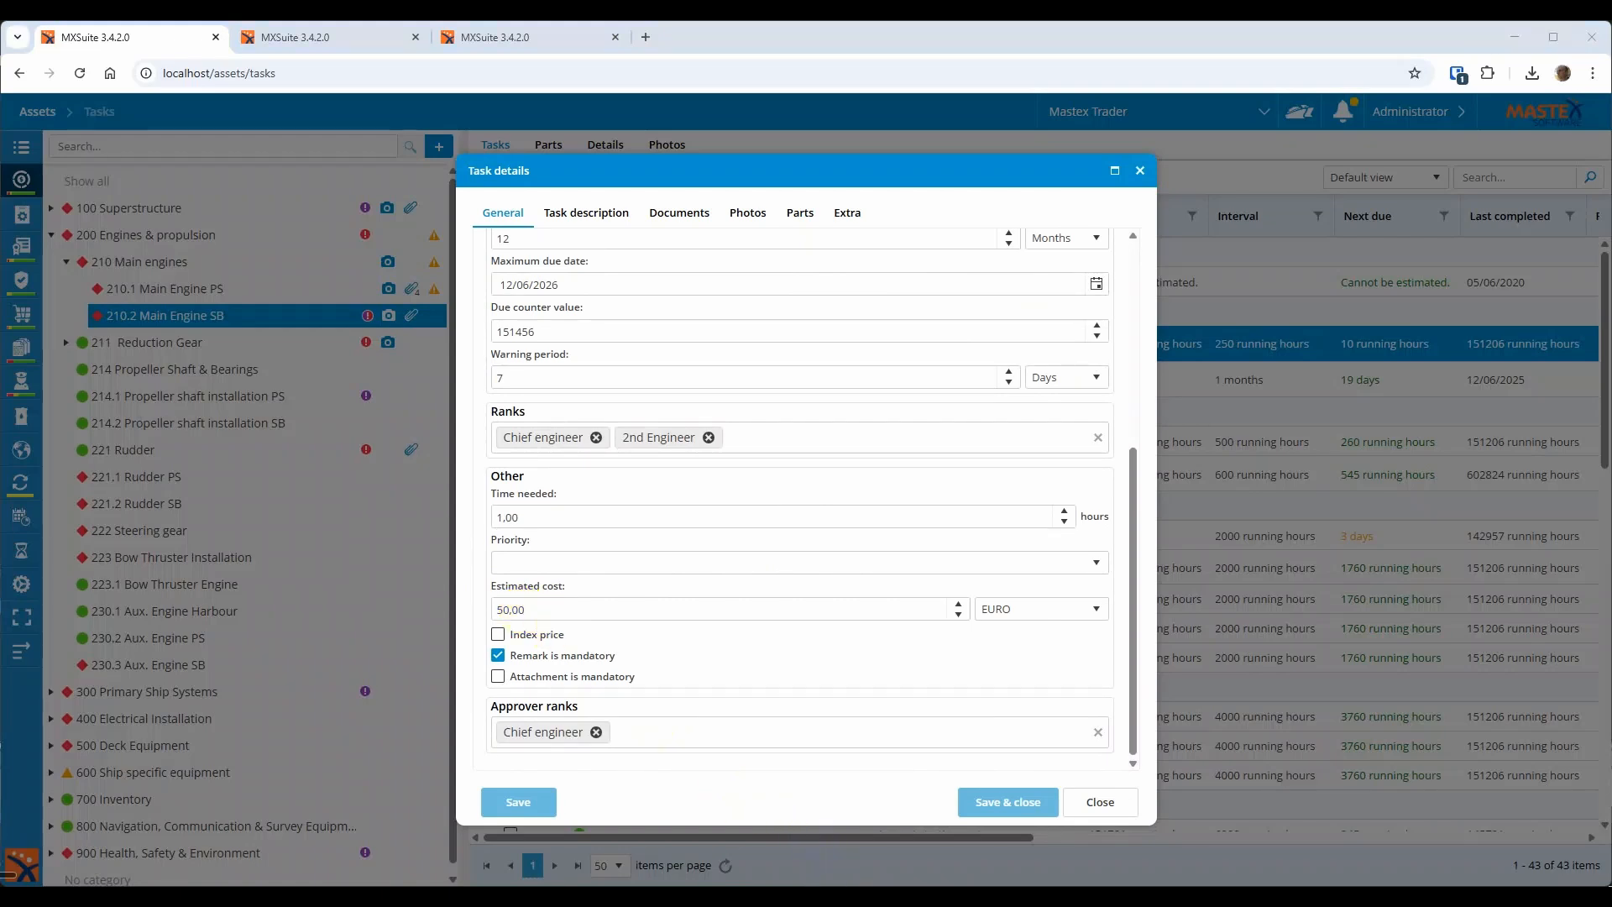
key(ctrl+Tab)
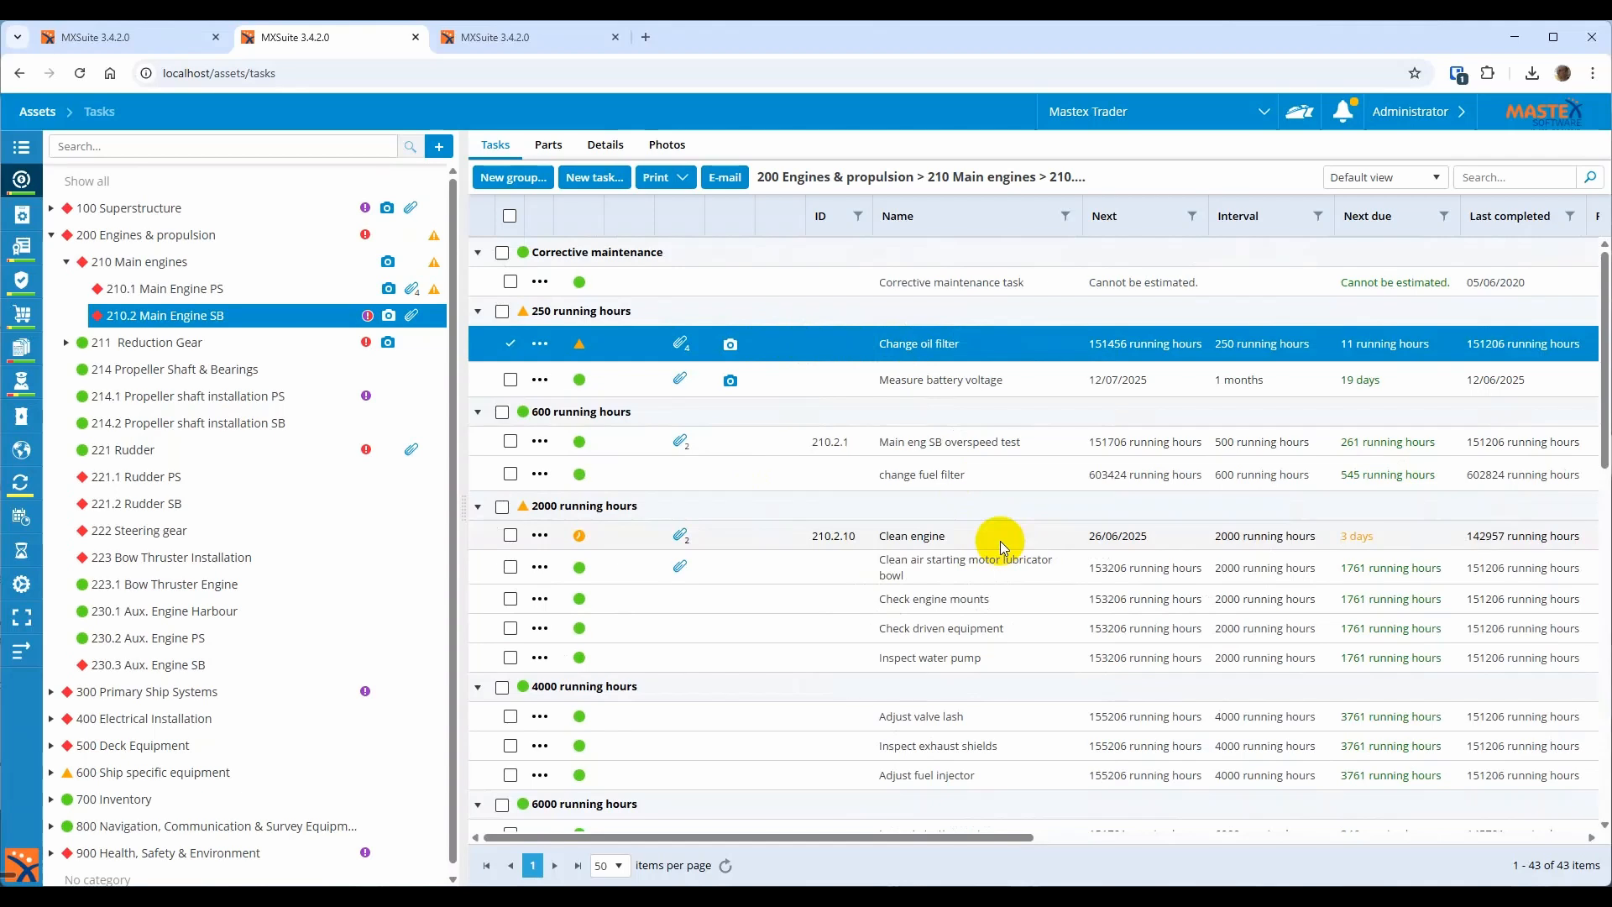
right_click(906, 350)
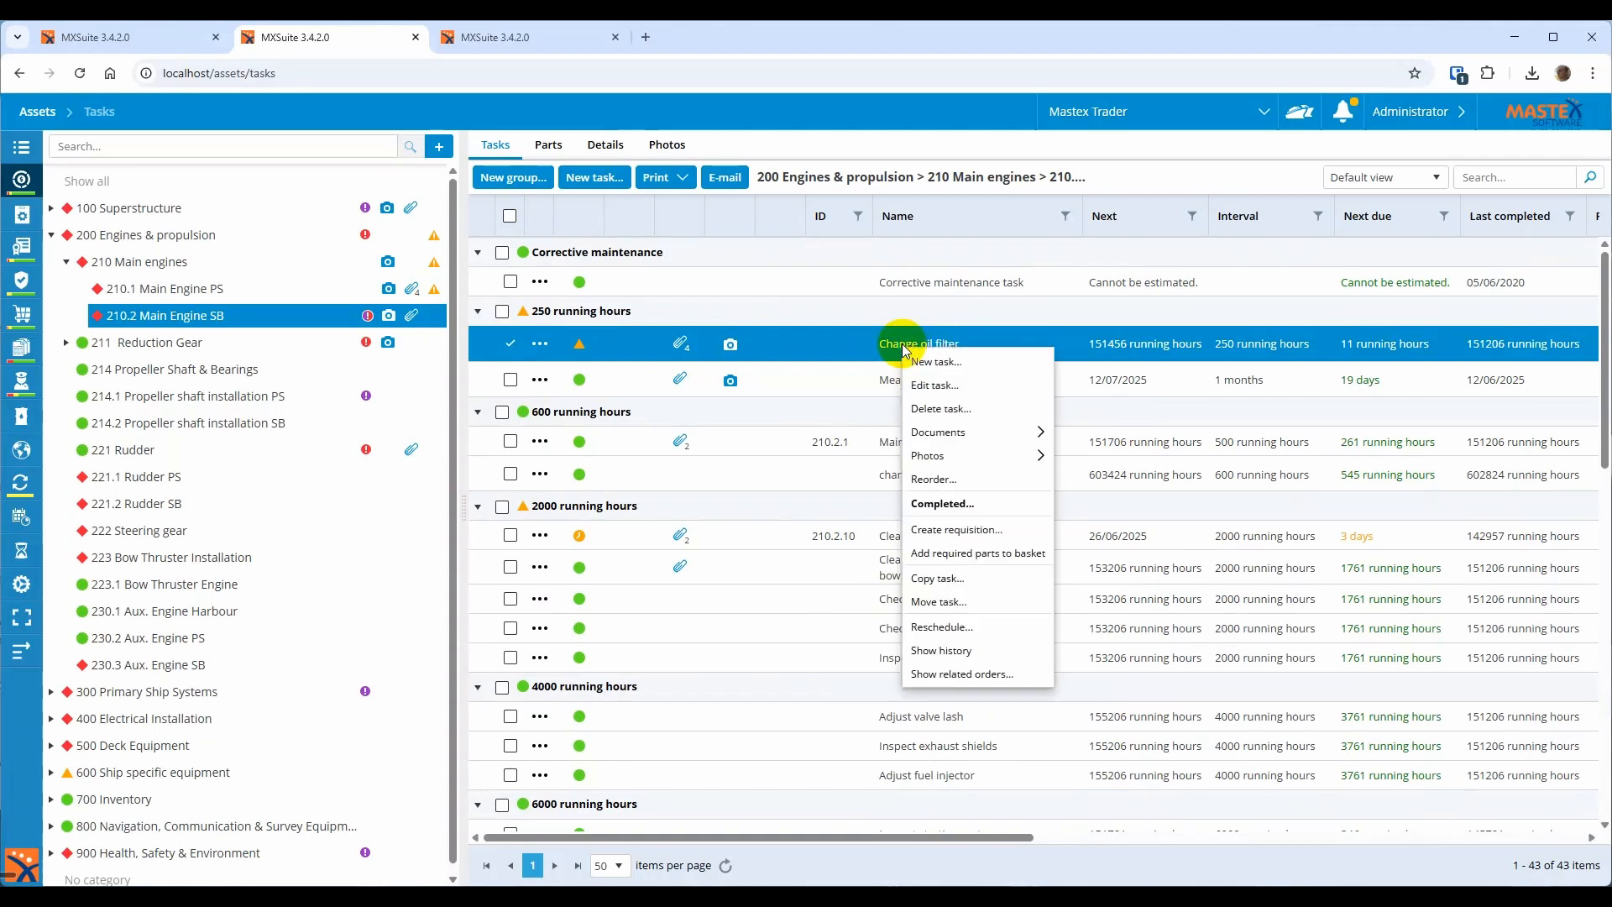
click(942, 530)
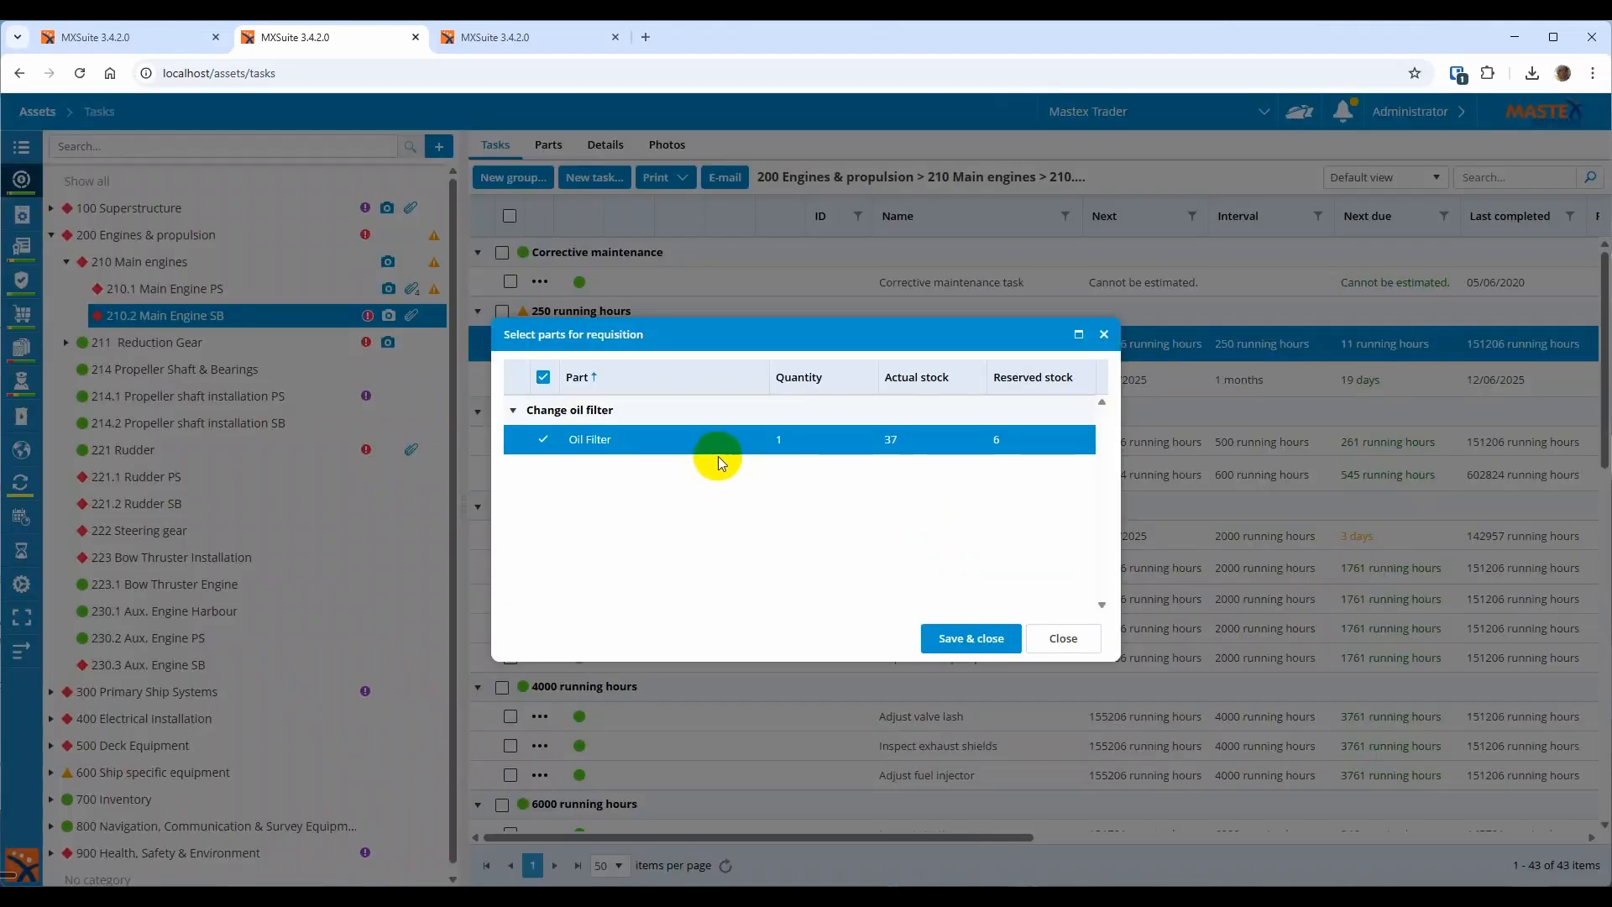
click(1062, 638)
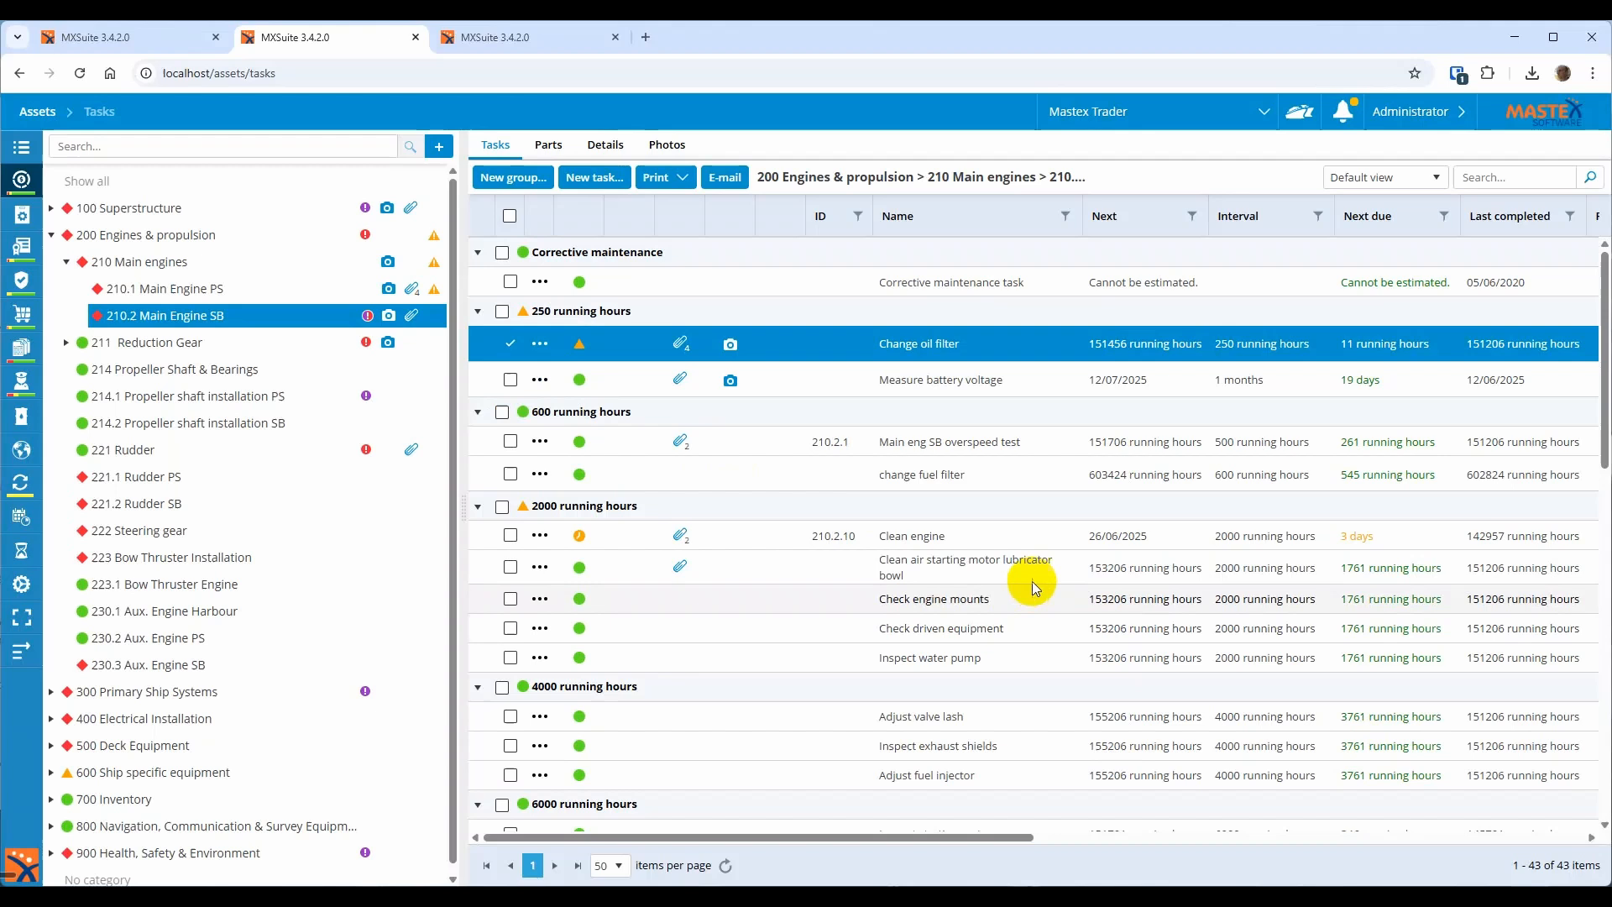
right_click(927, 352)
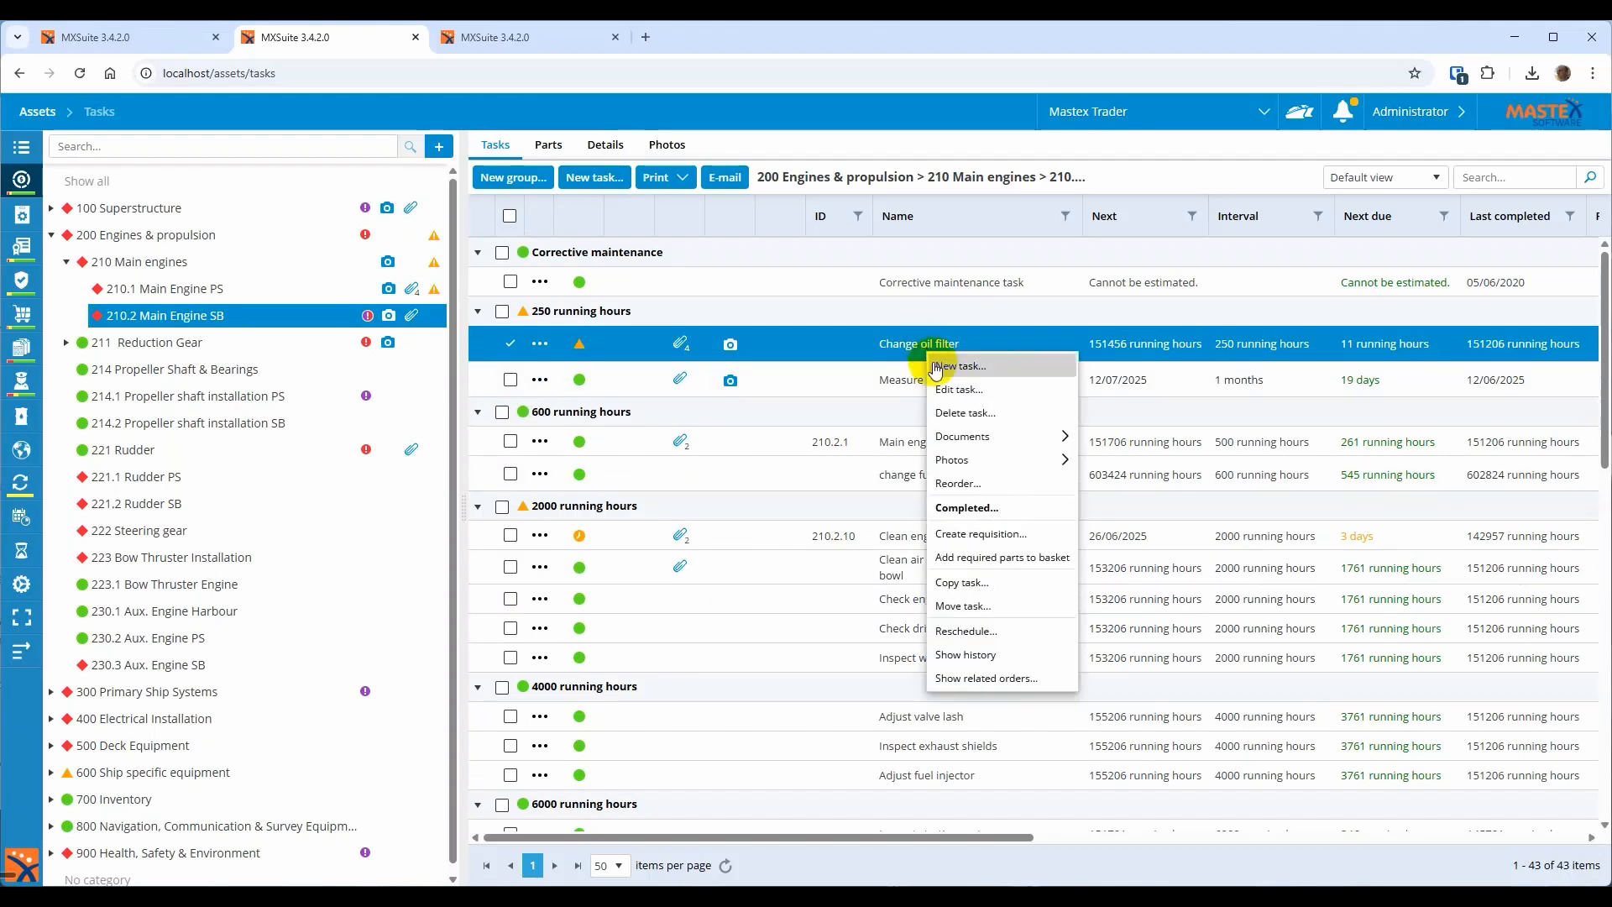
Show the Change oil filter task's related orders and inspect purchase order MT23-OPO-251
click(979, 680)
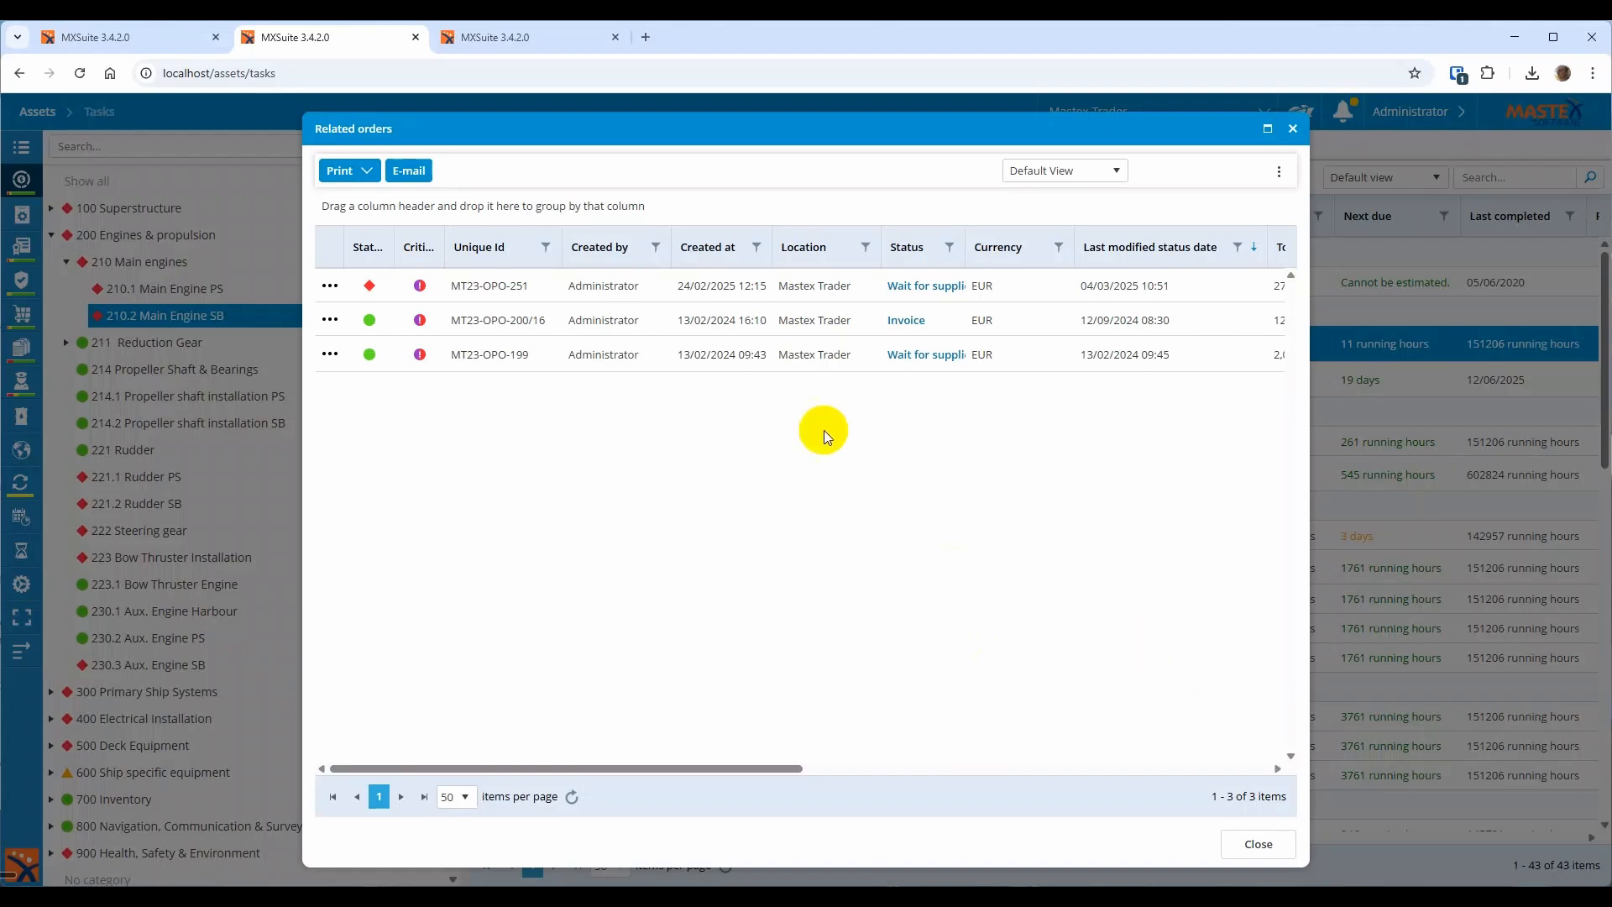
double_click(627, 289)
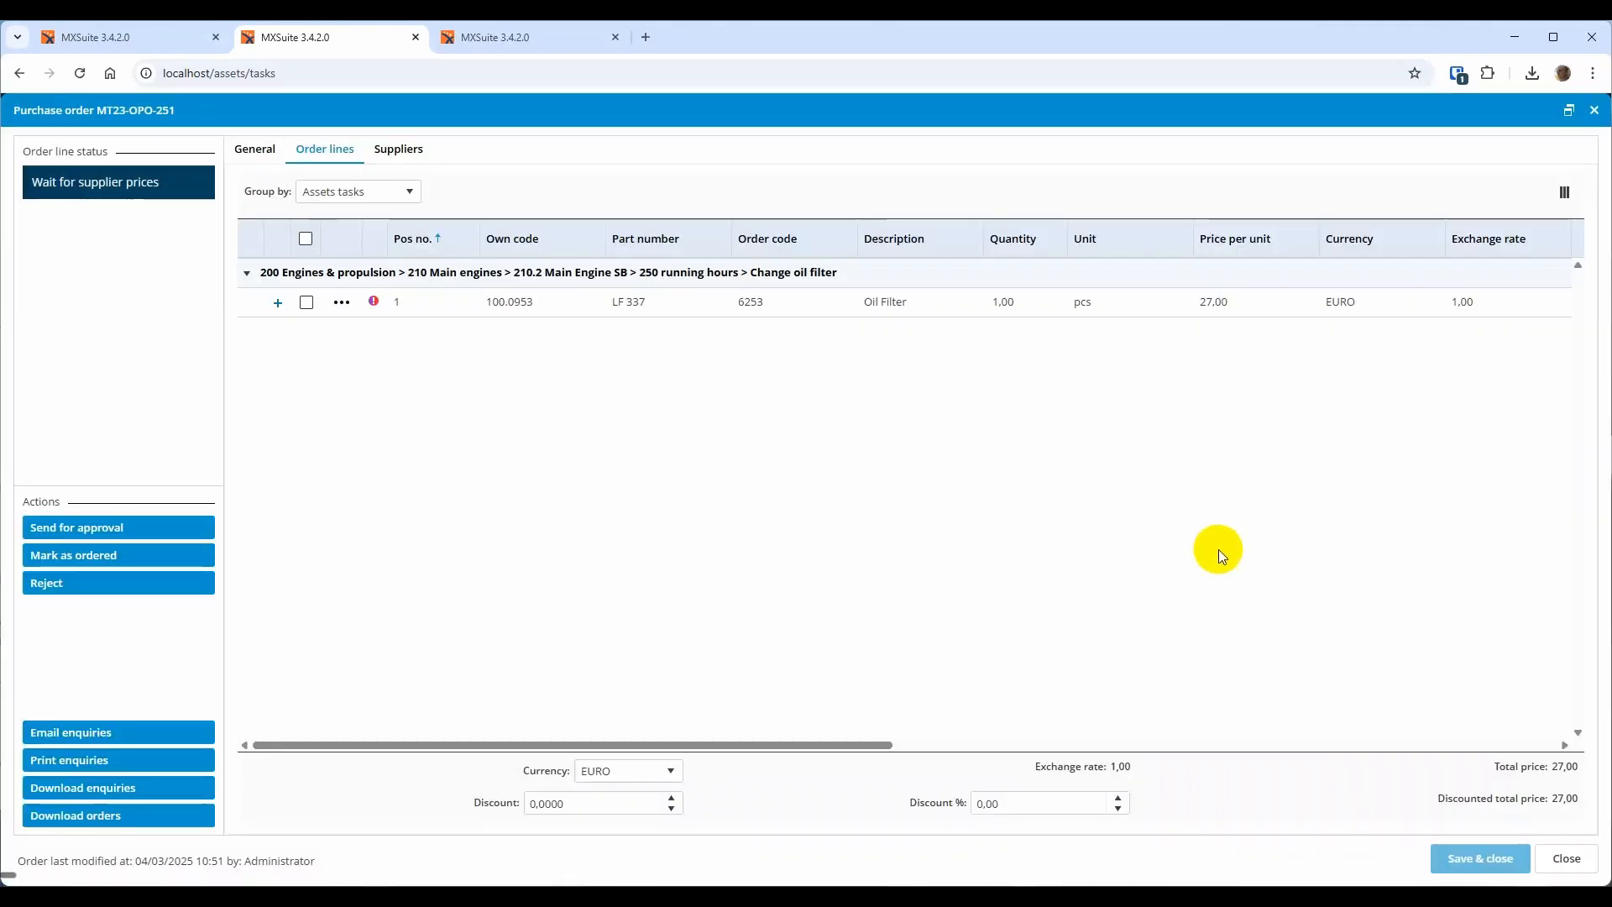
click(1567, 860)
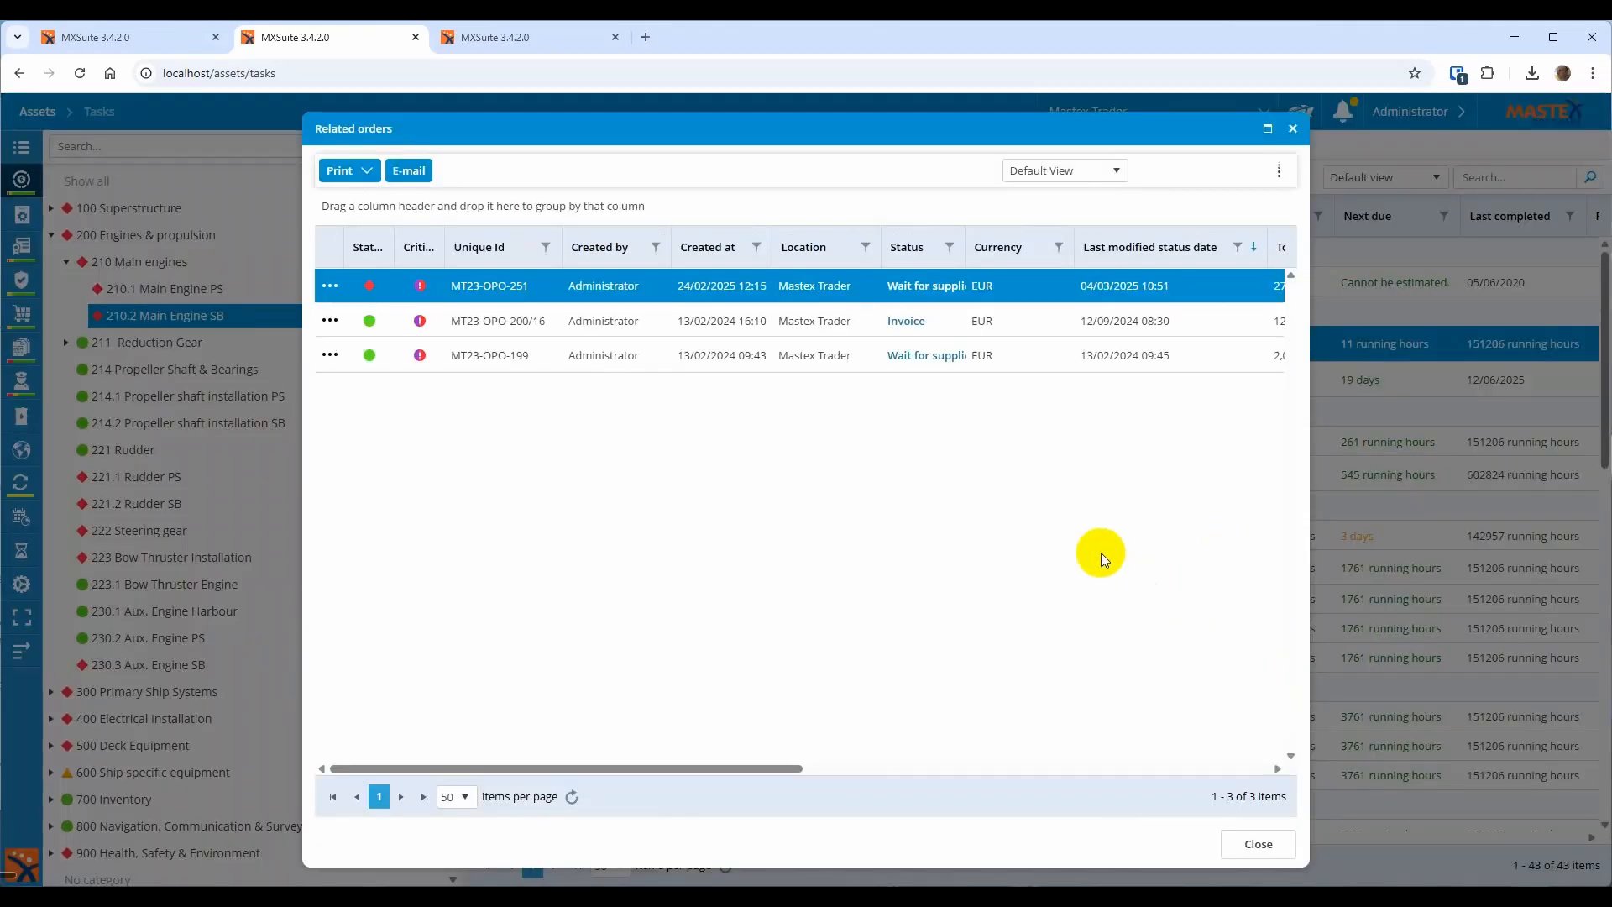
click(1269, 846)
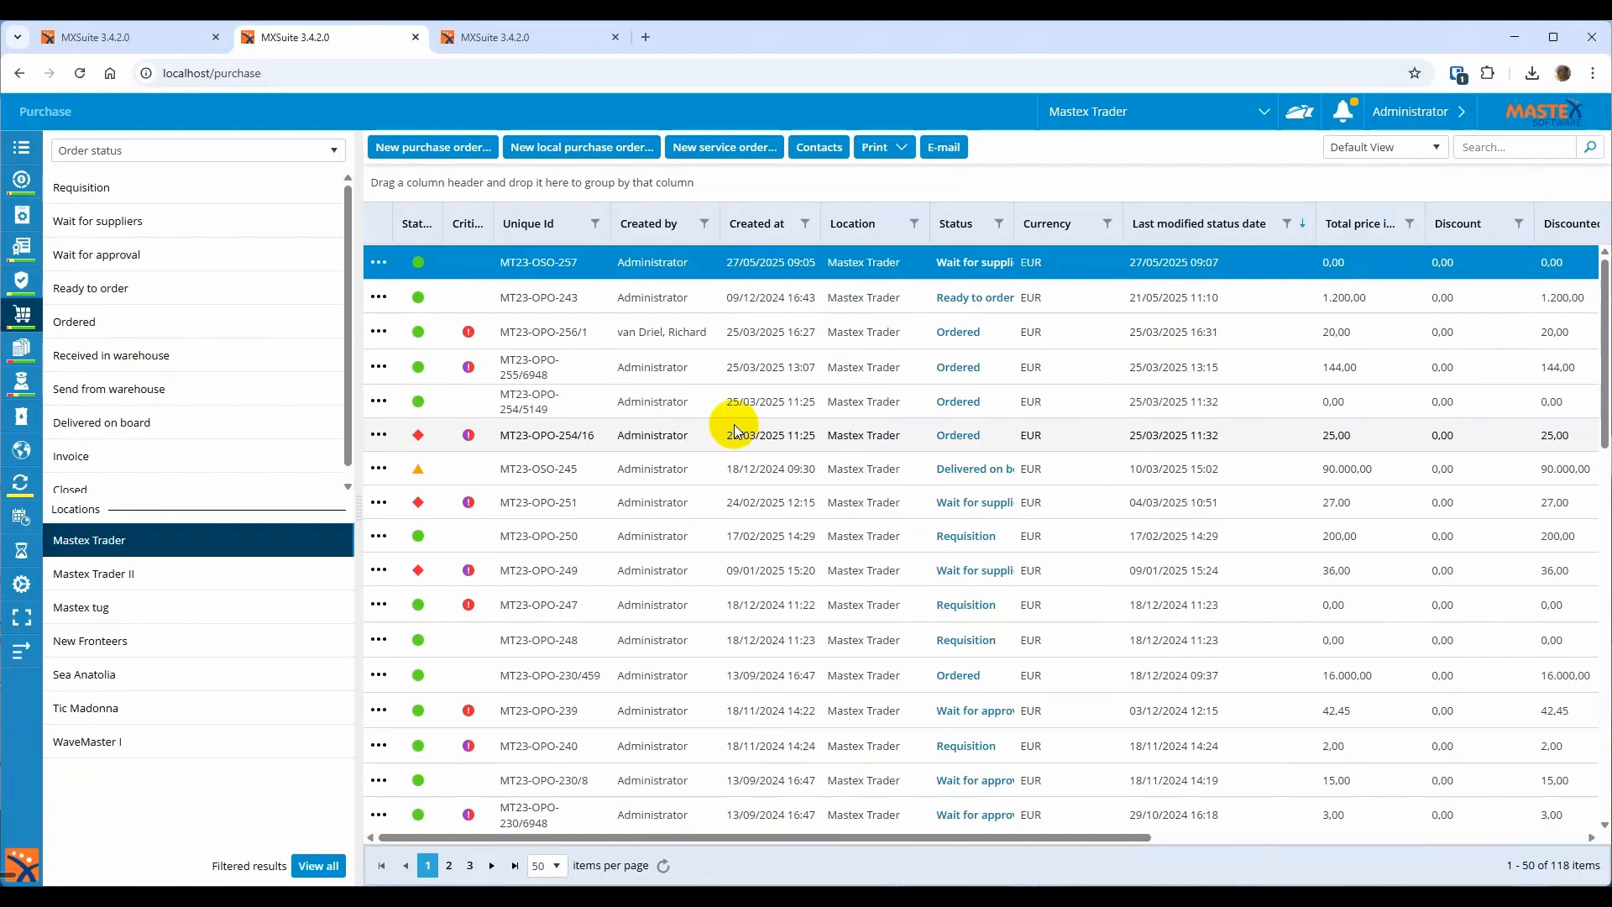
Bring up the actions menu for order MT23-OSO-257, then dismiss it
right_click(712, 267)
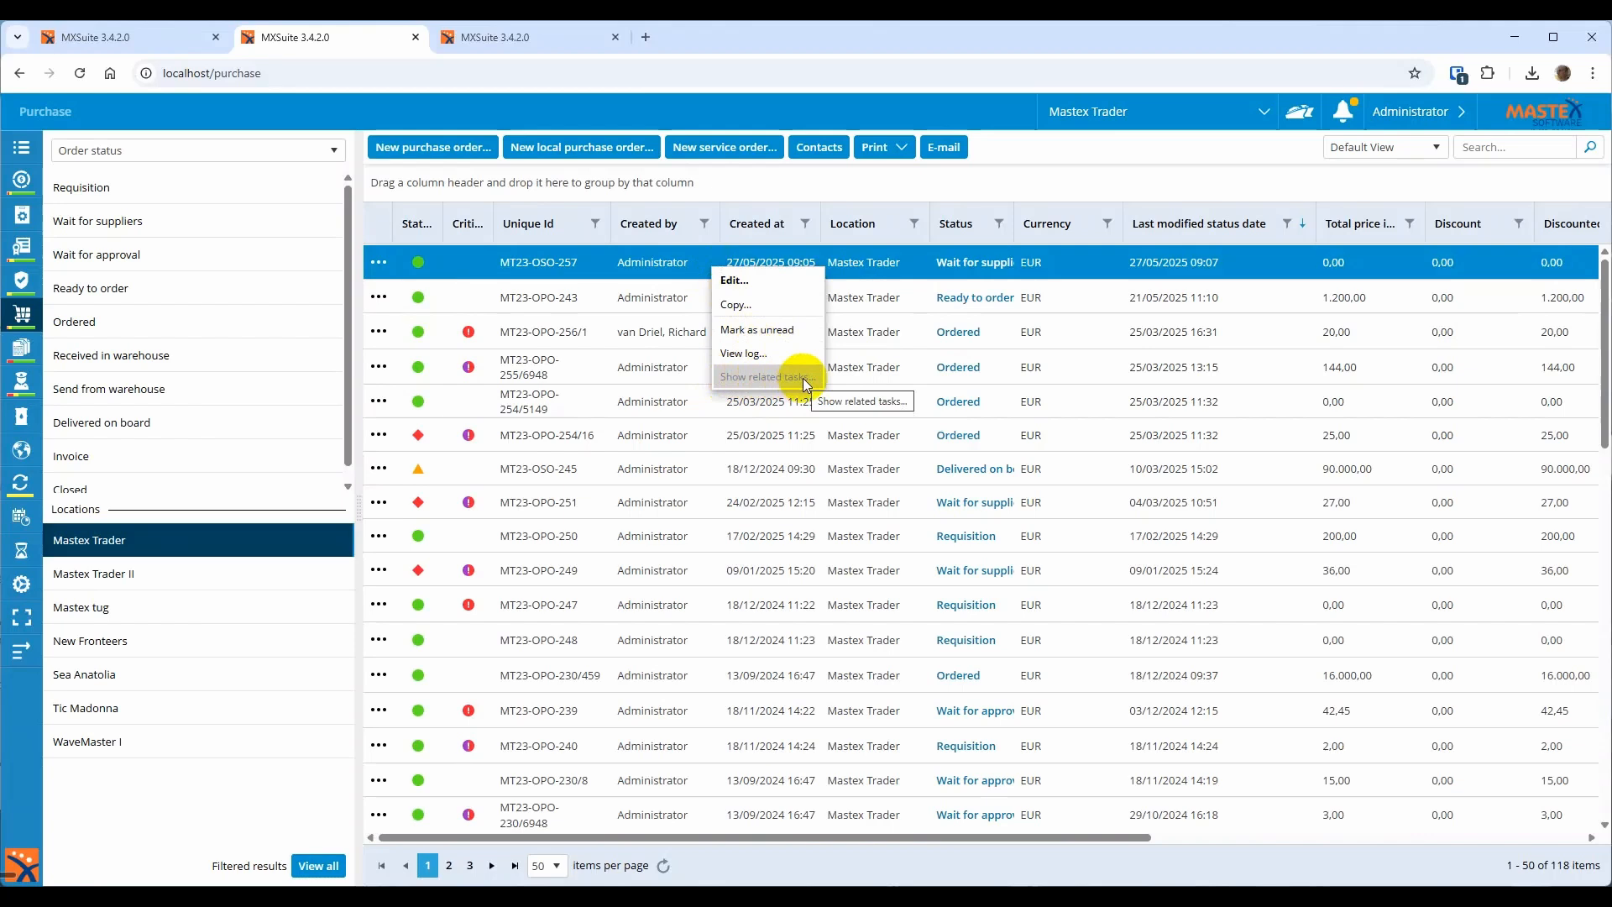
click(698, 267)
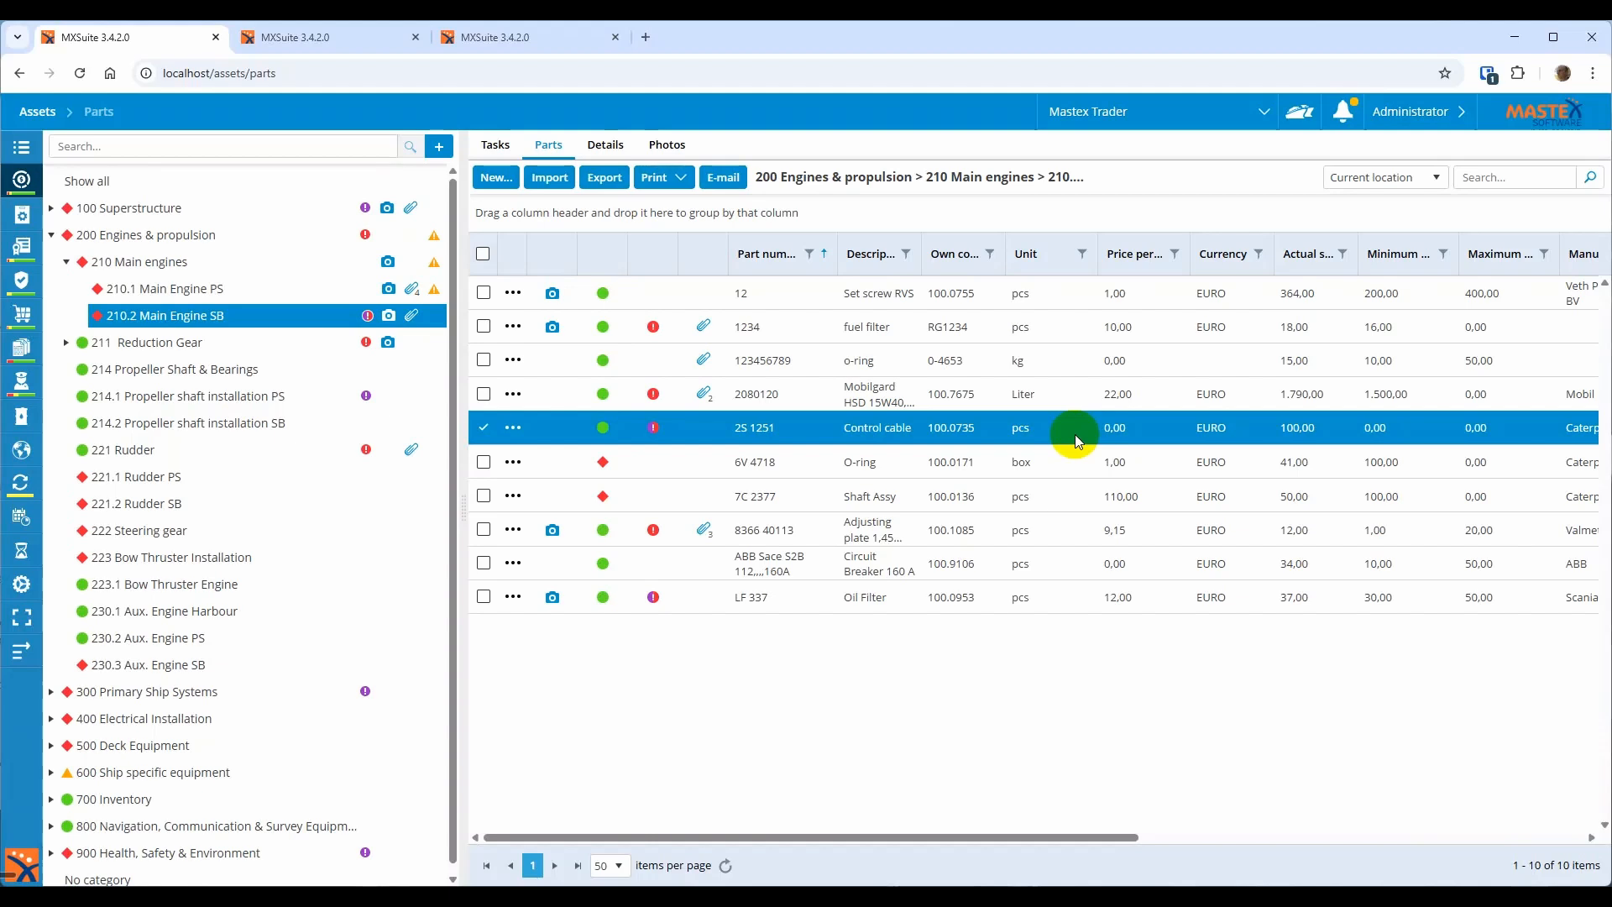
double_click(1075, 435)
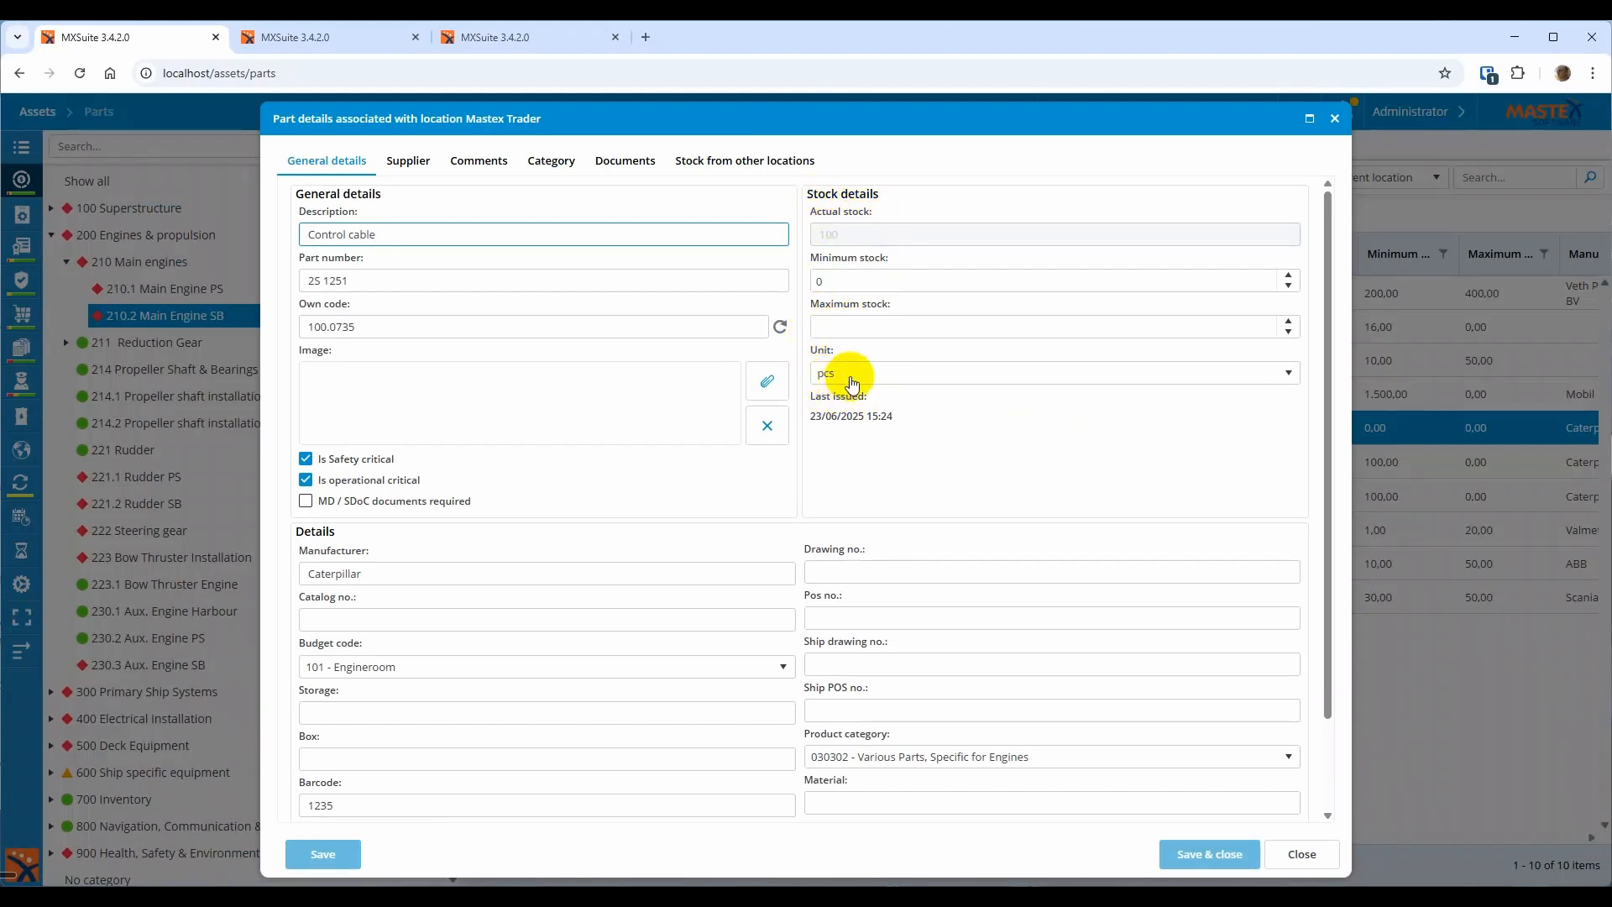
click(1298, 856)
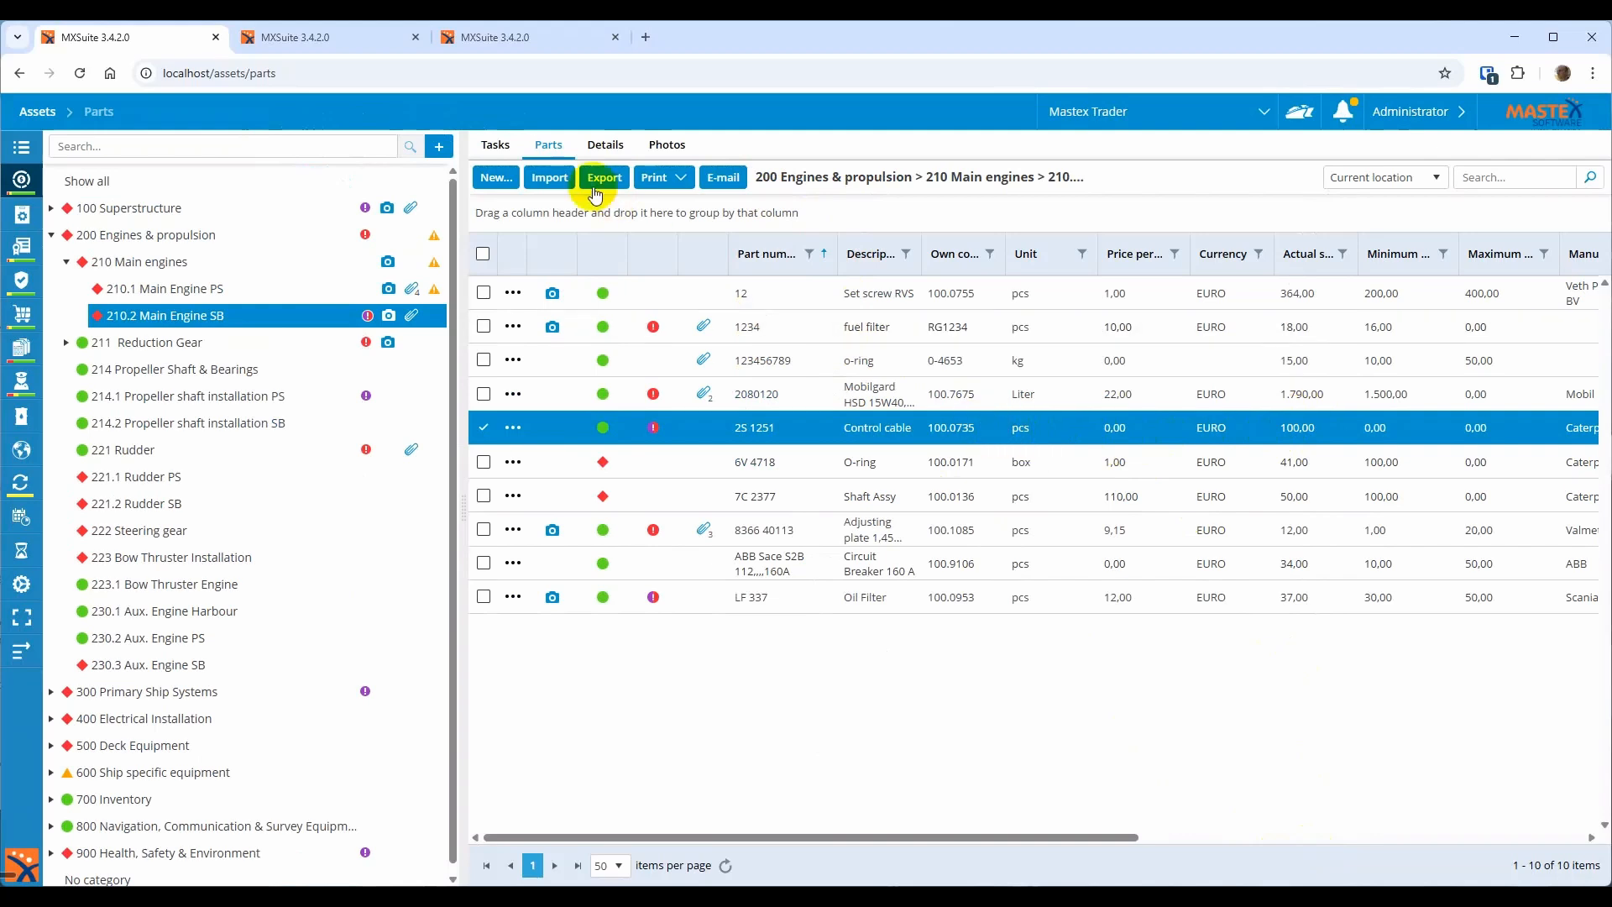
Create and save a new unit named 'box of 10' in units administration
click(348, 43)
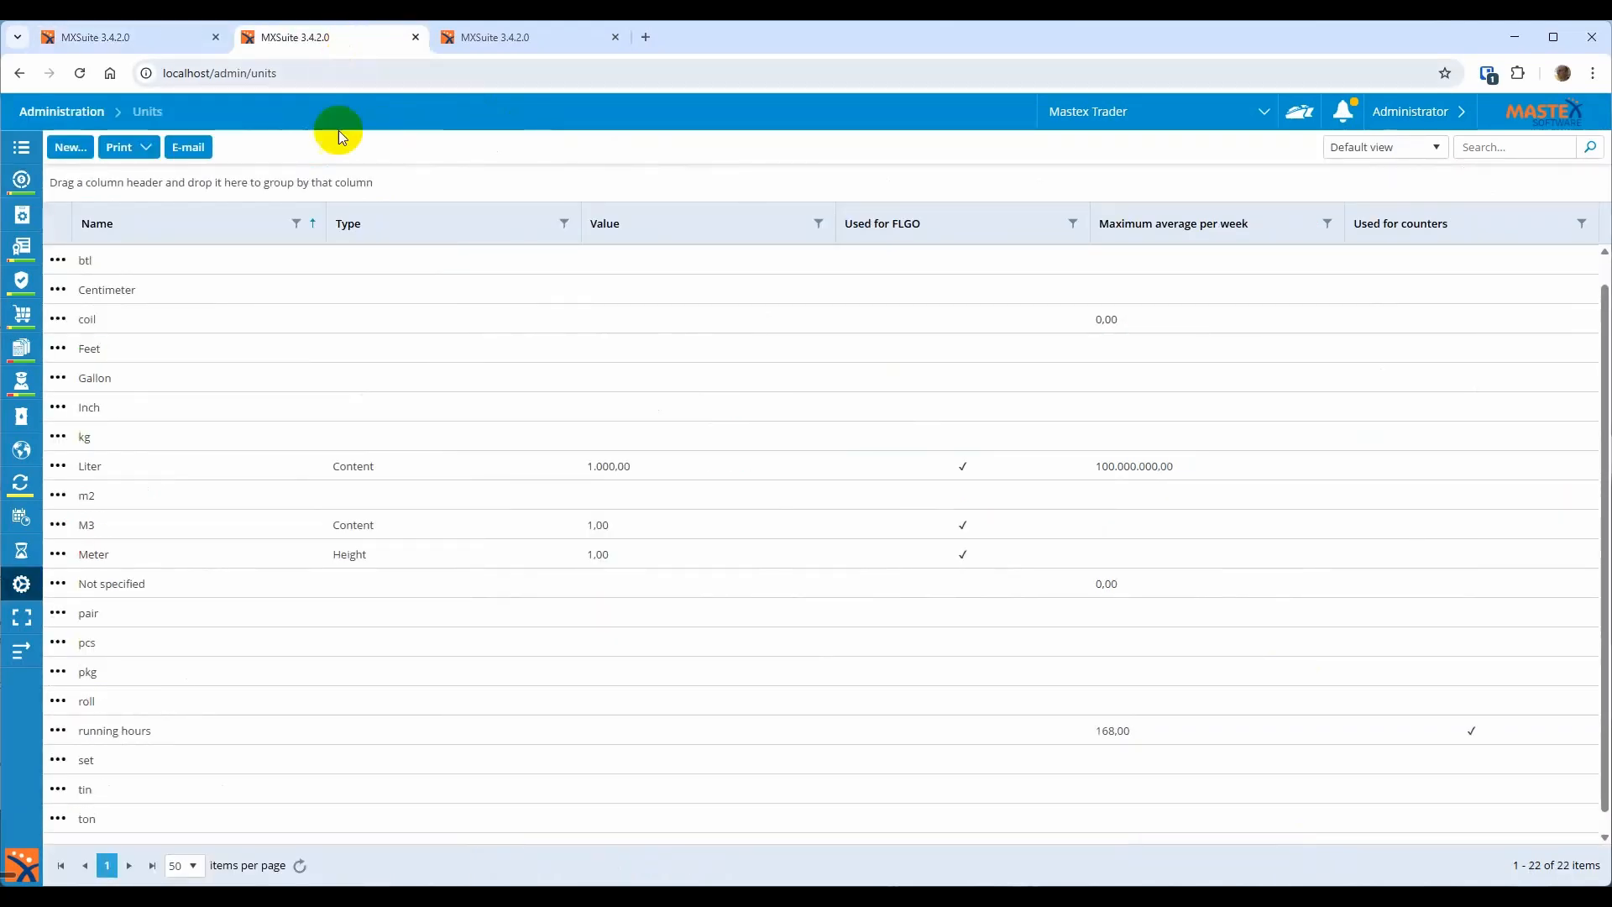
click(68, 147)
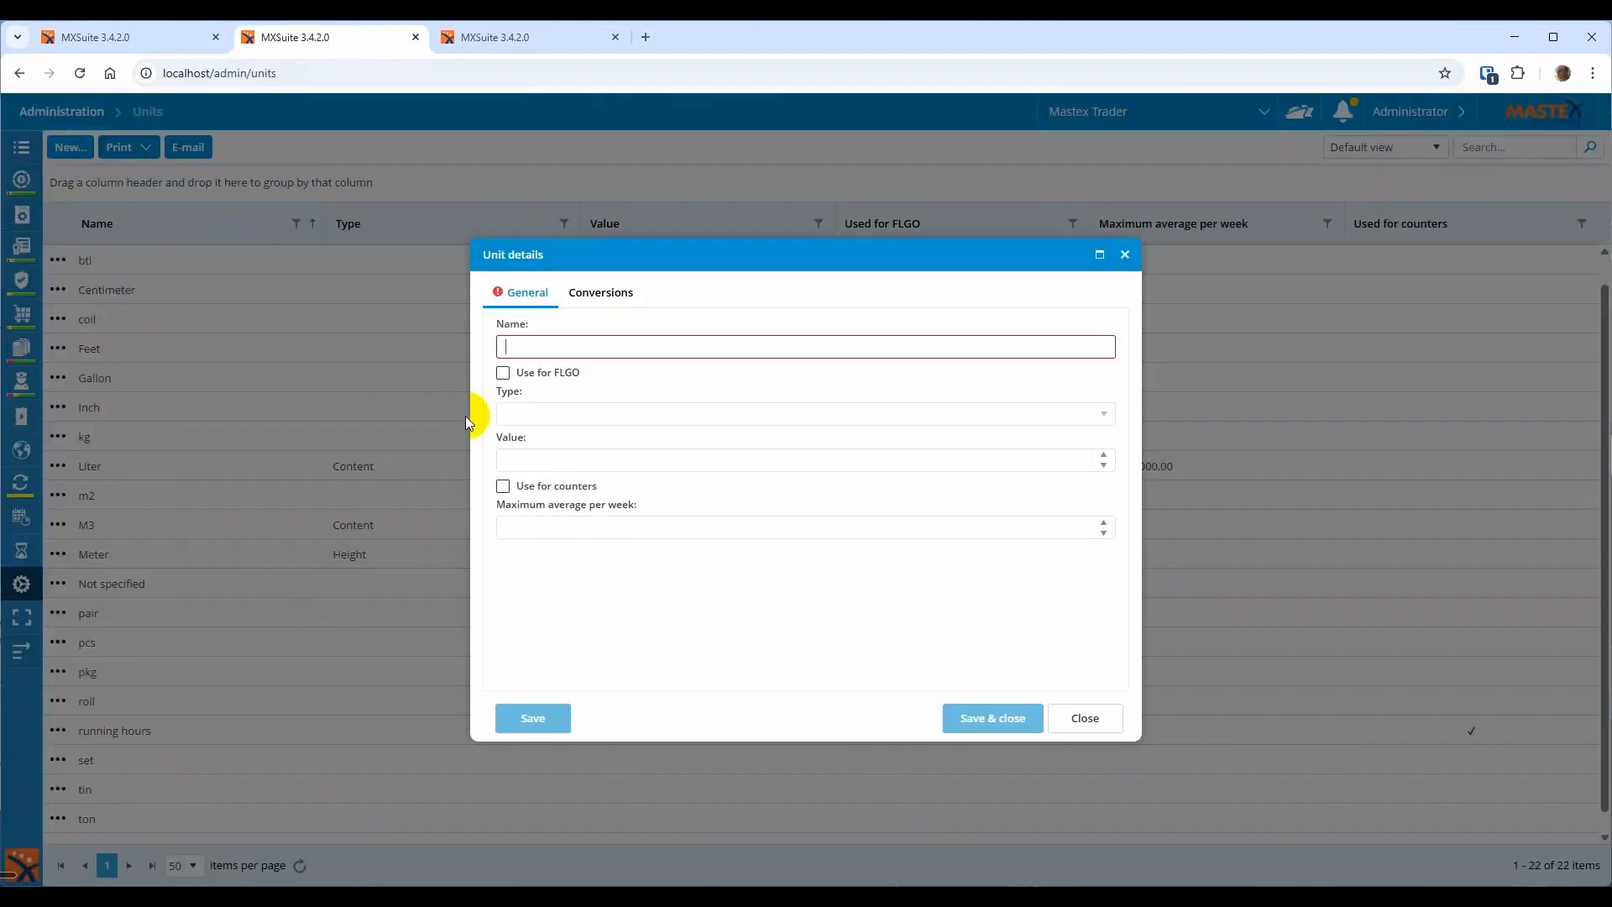
text(box of 10)
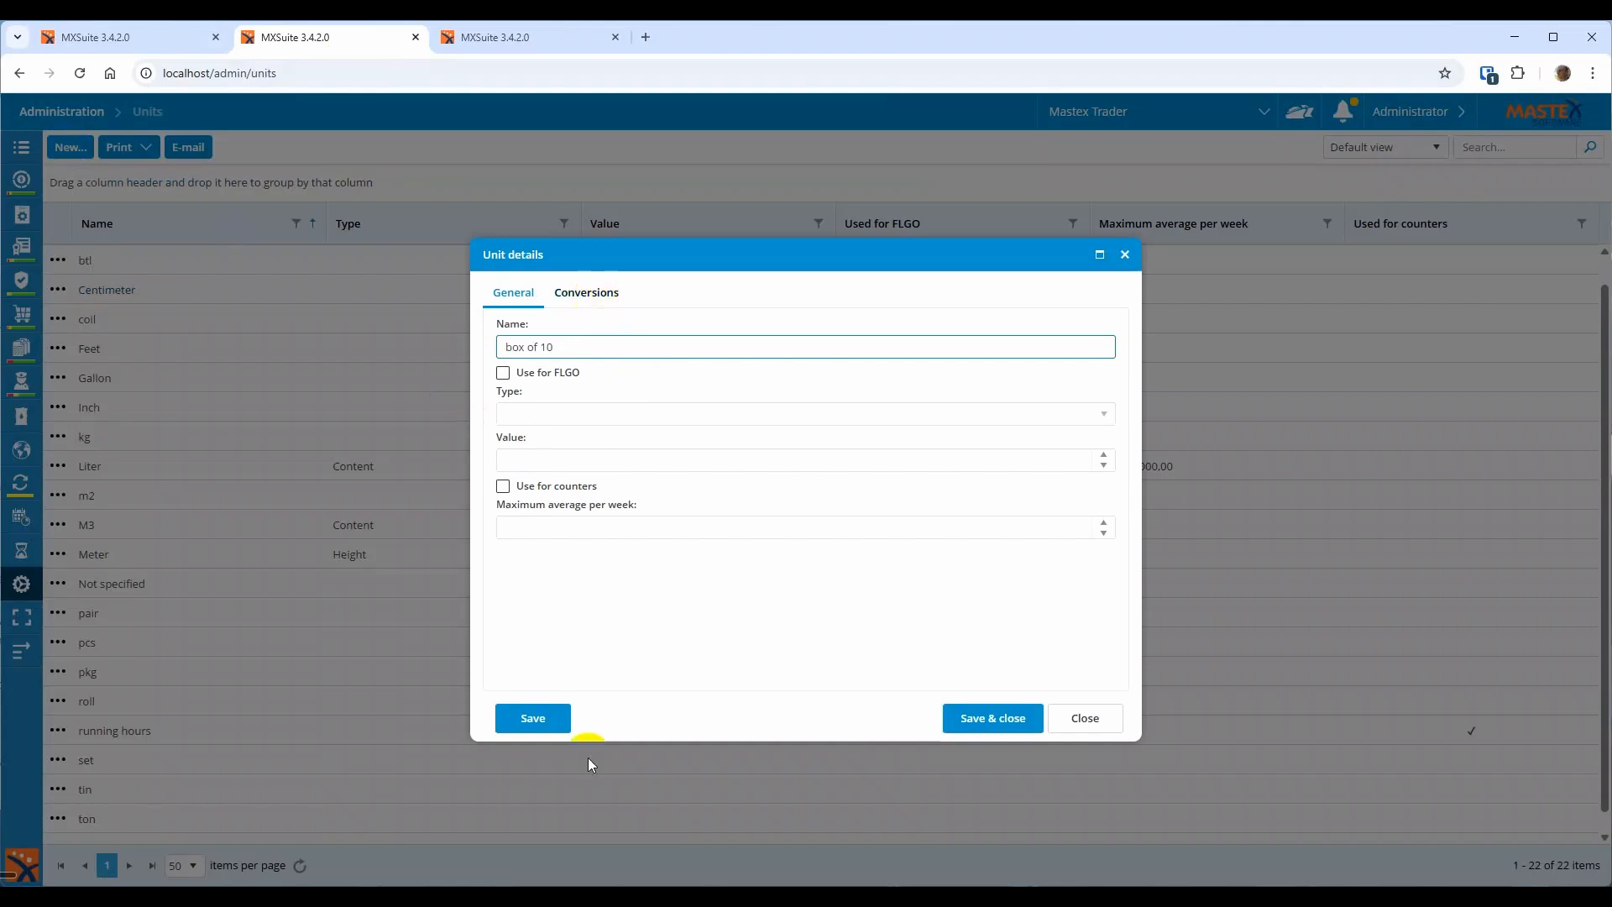
click(538, 719)
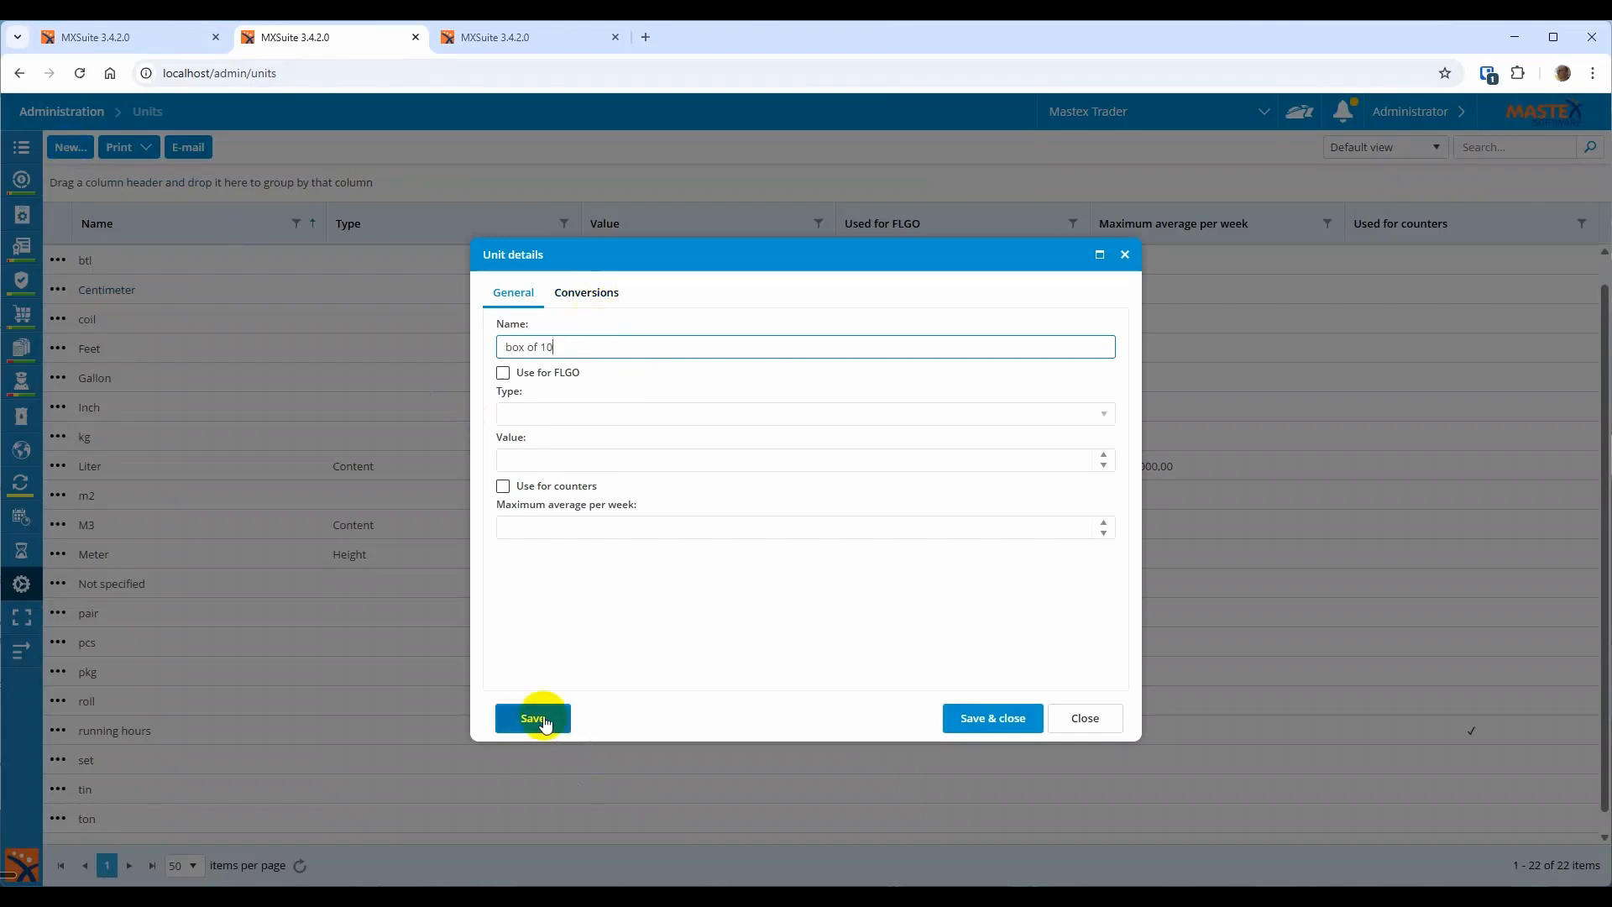
Add a conversion of factor 10 to pcs for box of 10 and save the unit
click(587, 295)
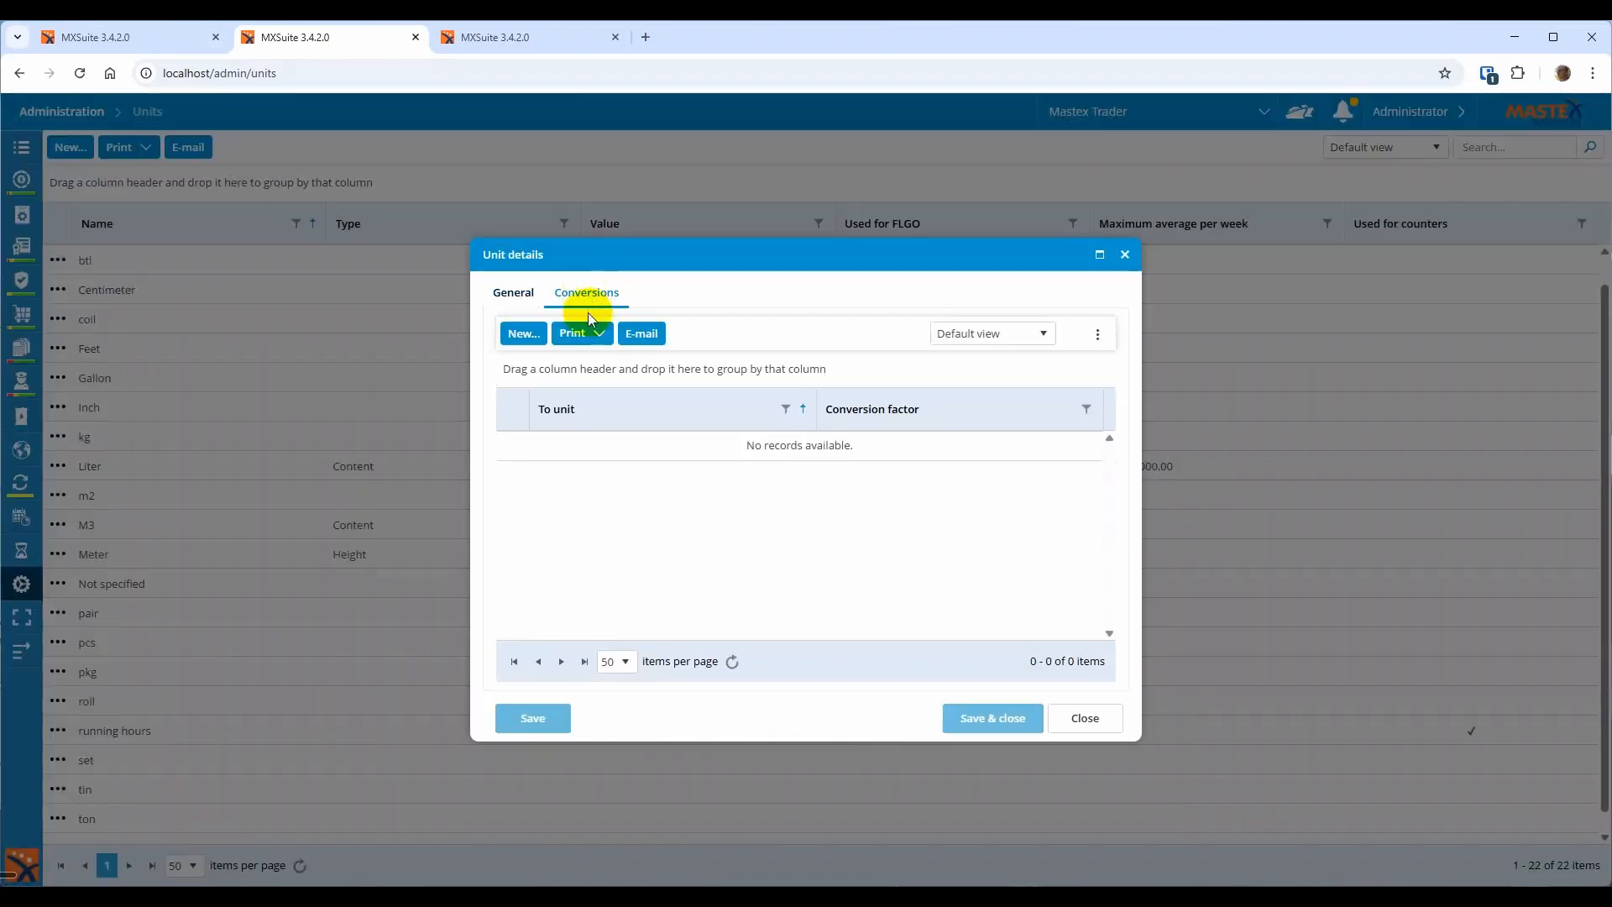
click(523, 334)
click(629, 453)
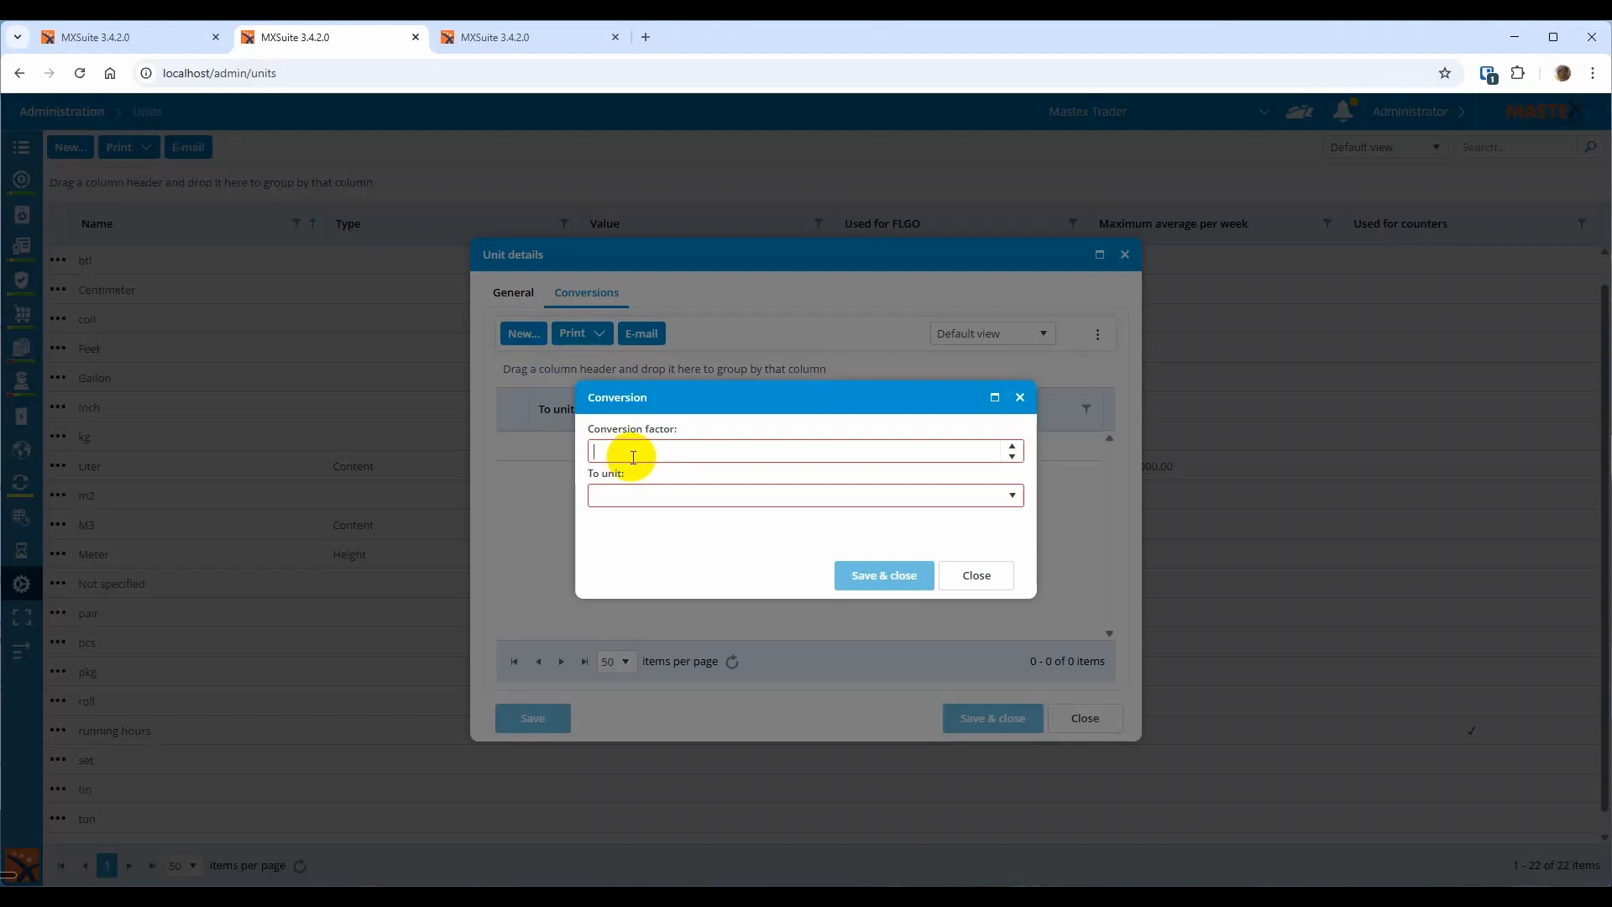
text(10)
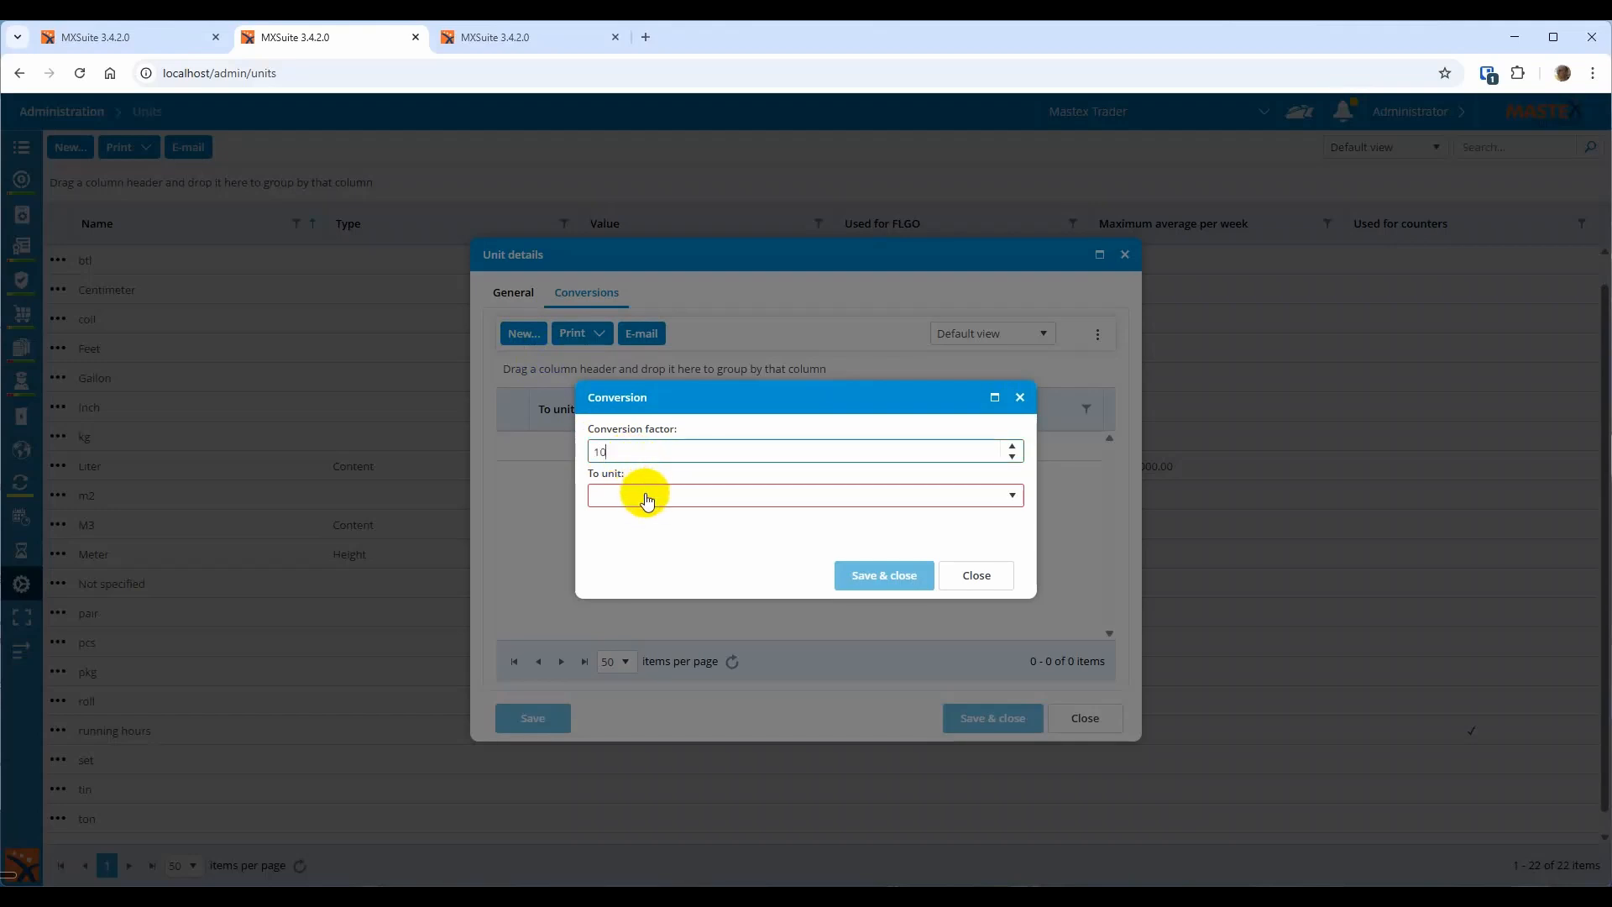
click(646, 503)
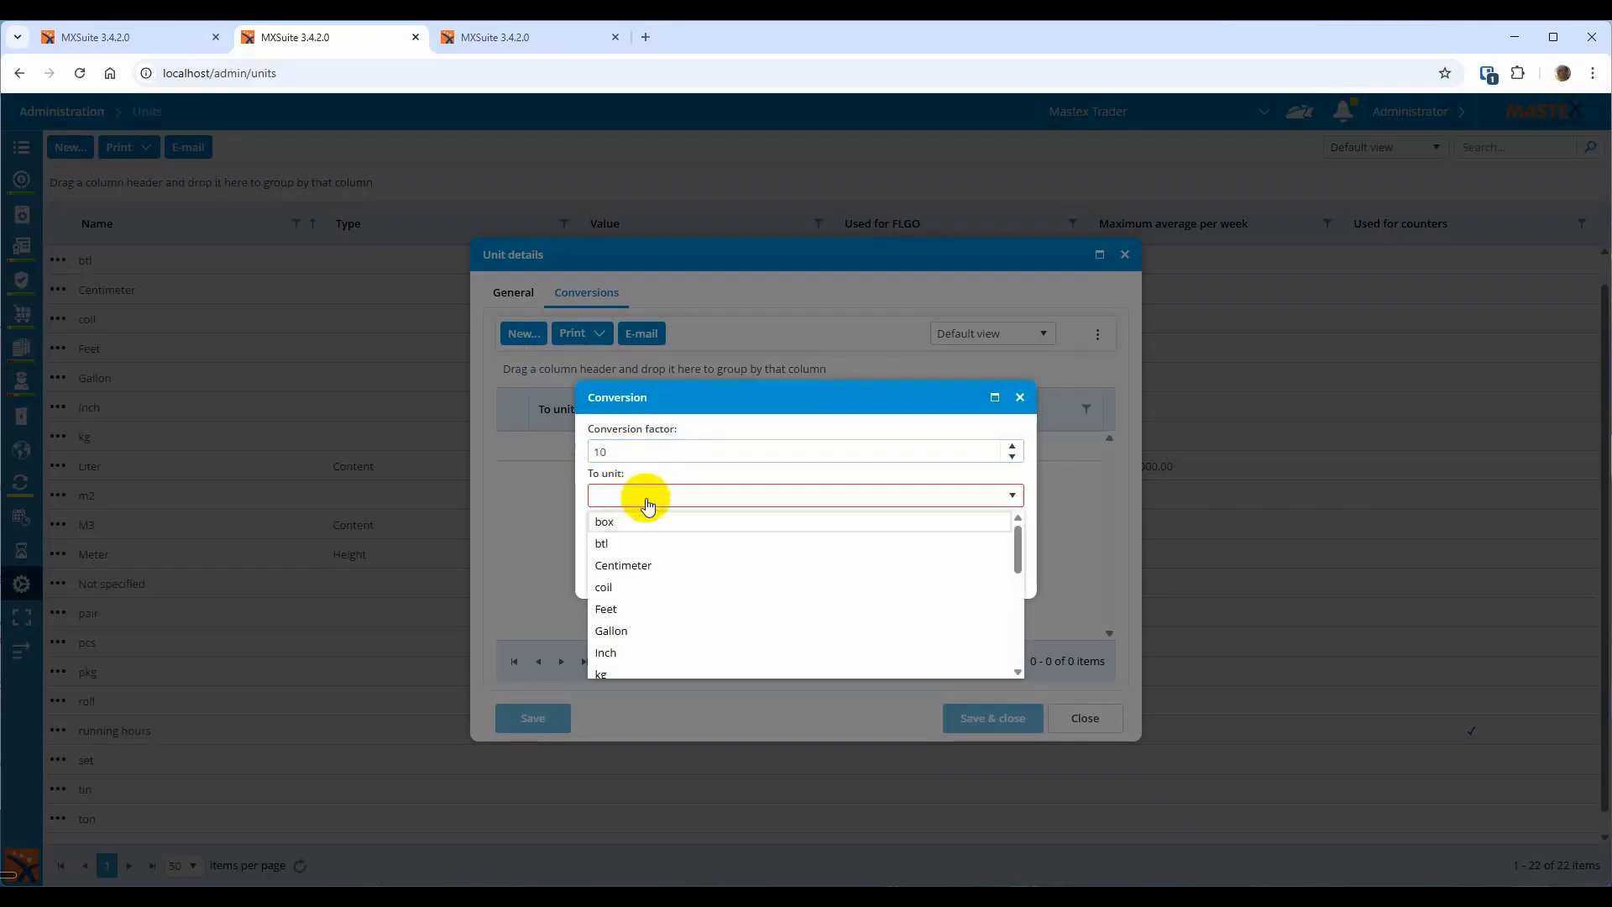
scroll(657, 610, down, 3)
scroll(651, 605, down, 2)
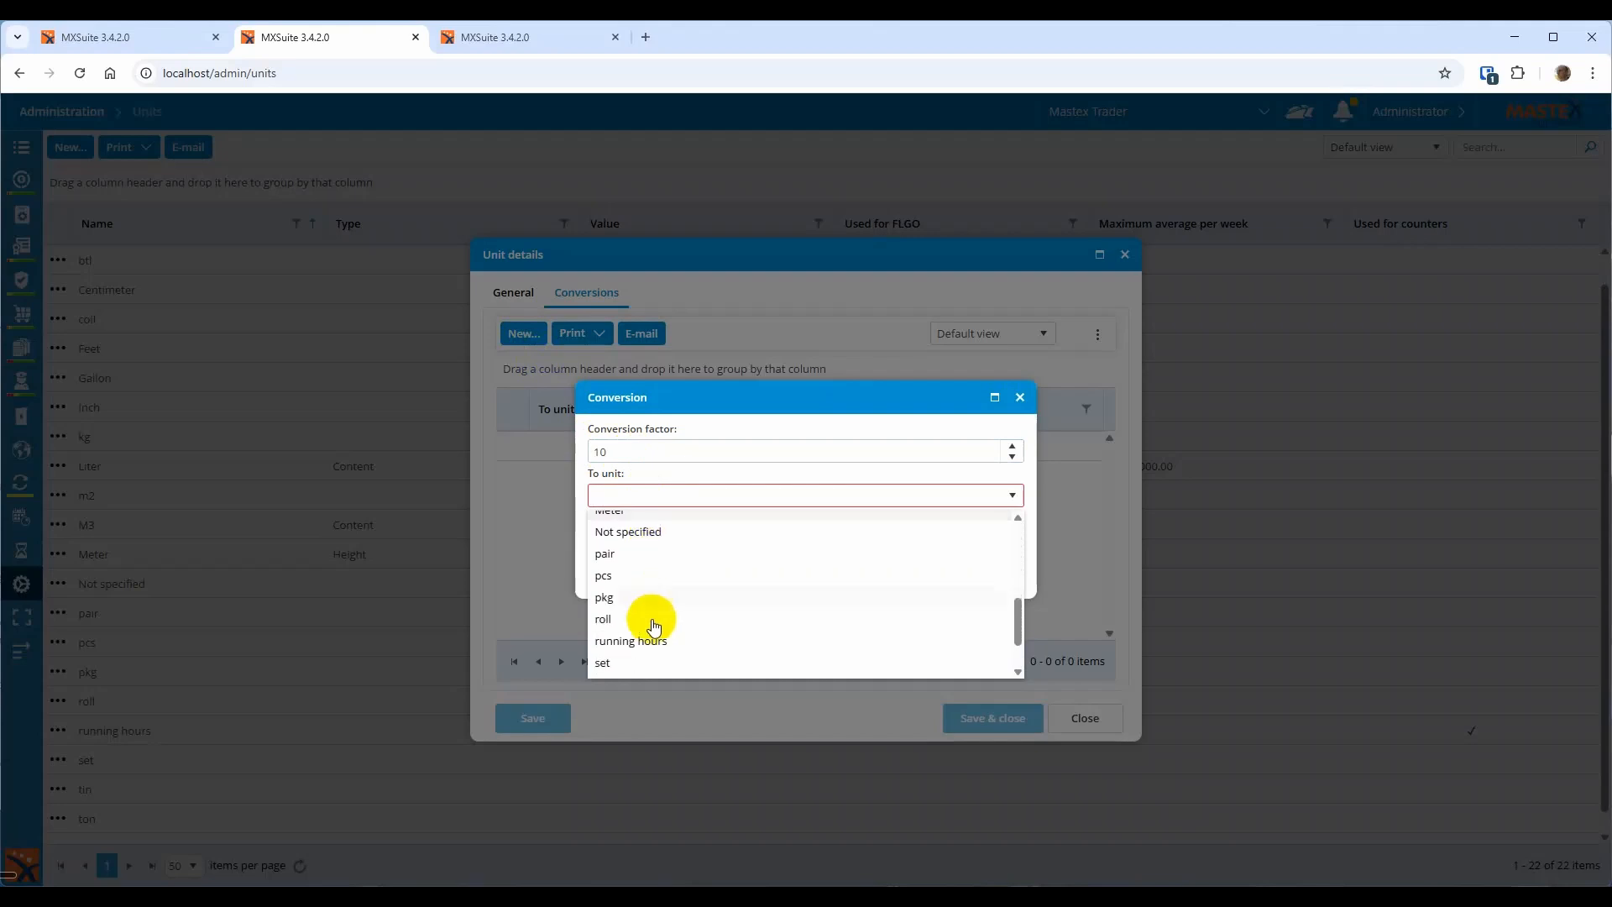
click(634, 578)
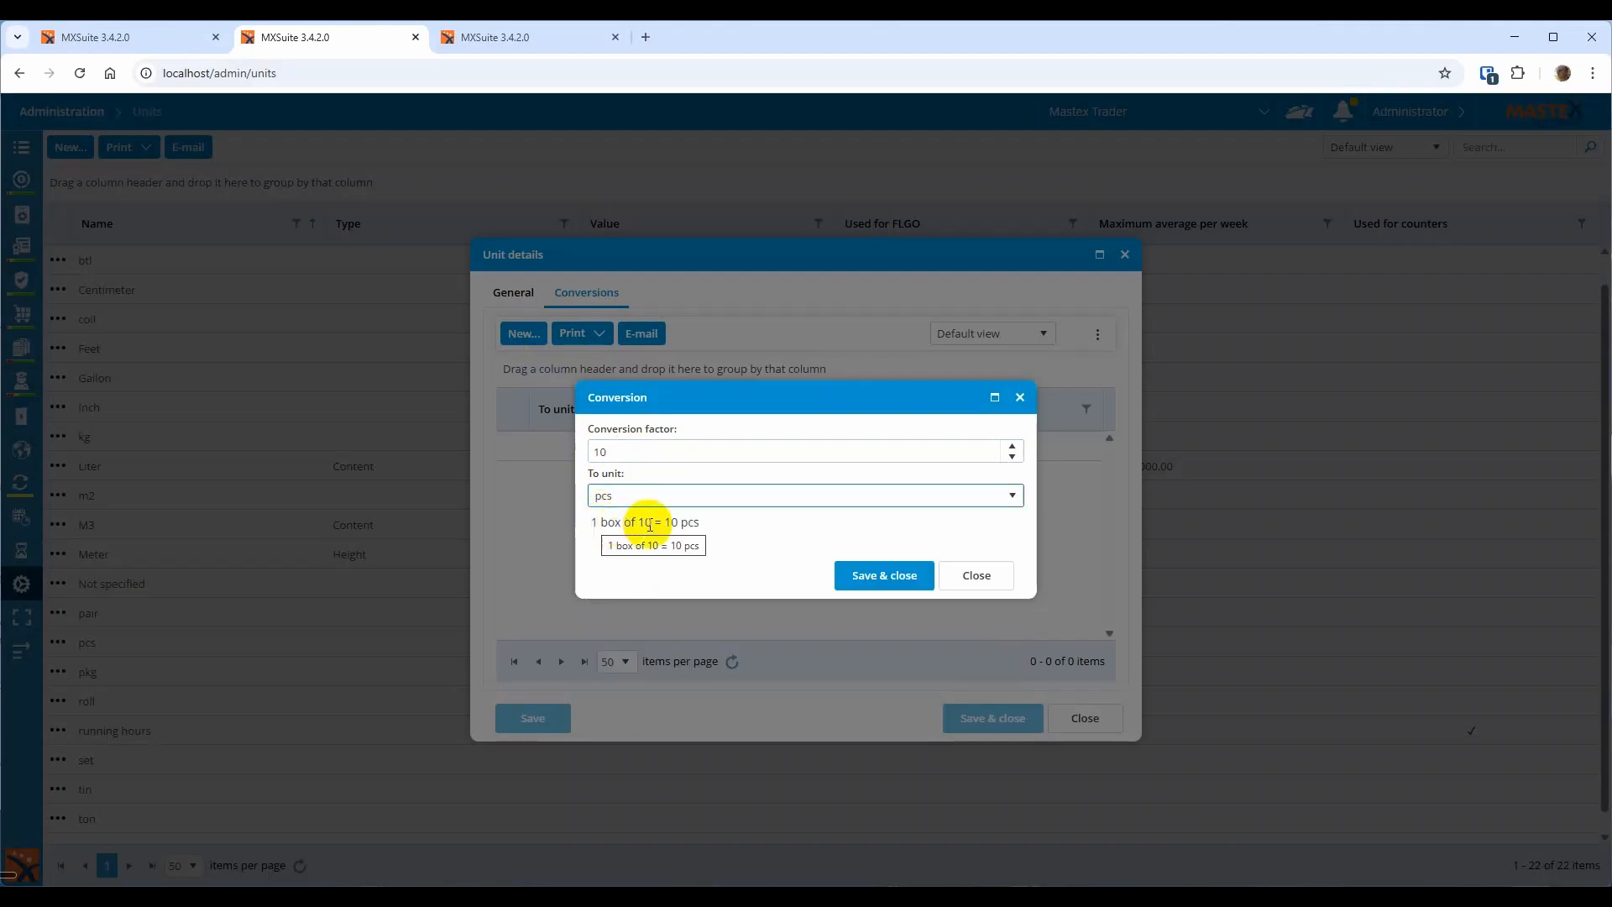
click(880, 578)
click(1099, 718)
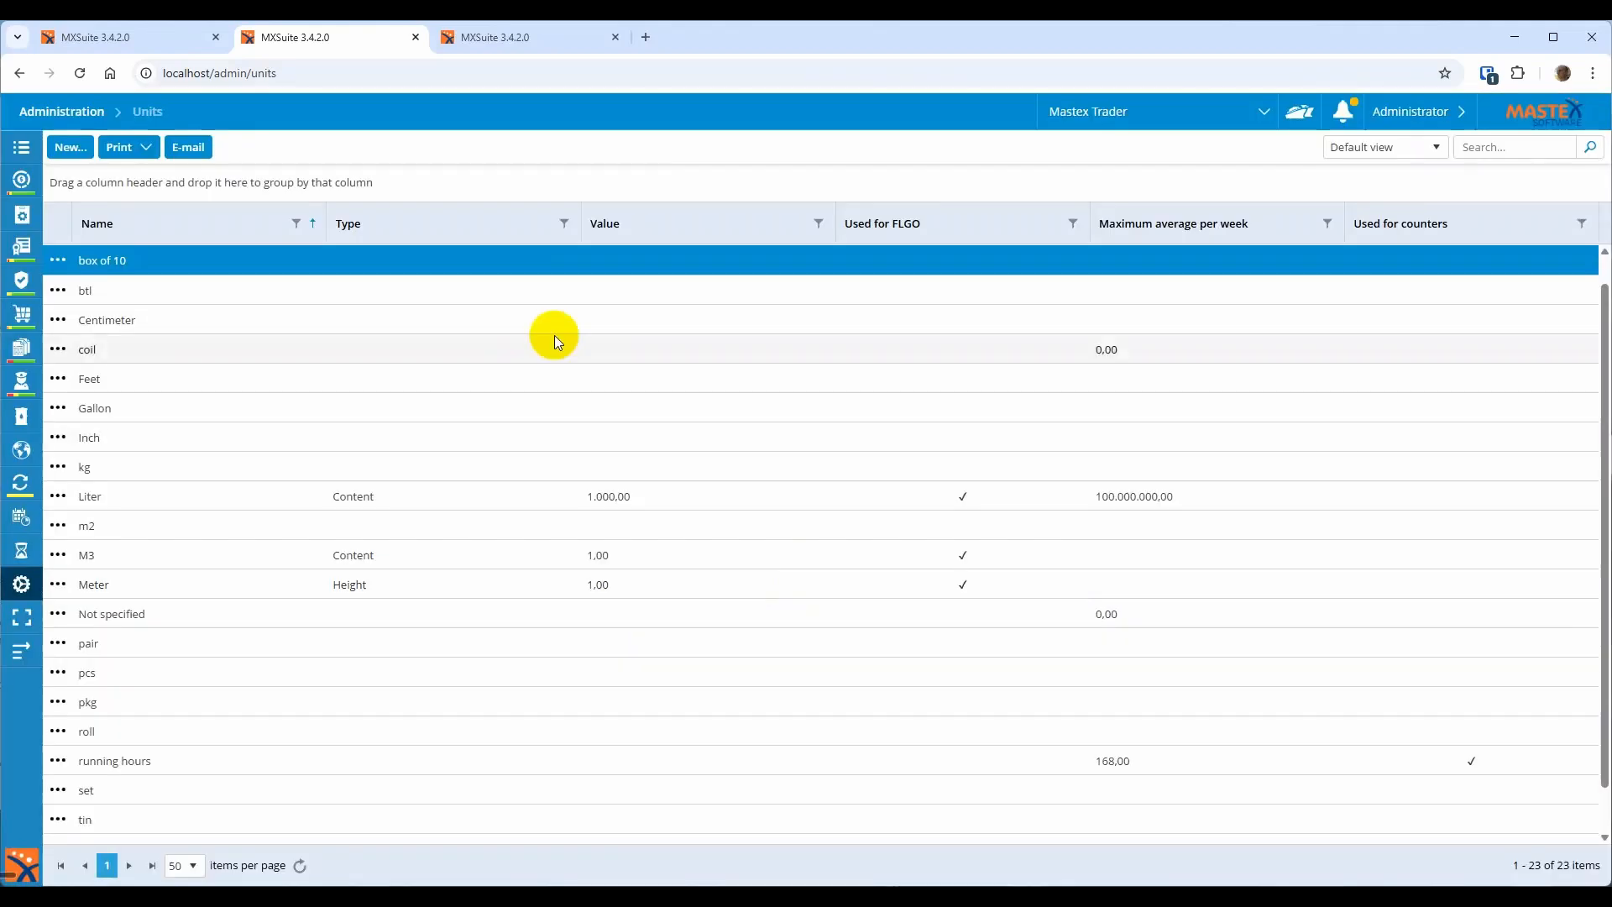
Change the Control cable part's unit to box of 10 and confirm the warning
click(154, 39)
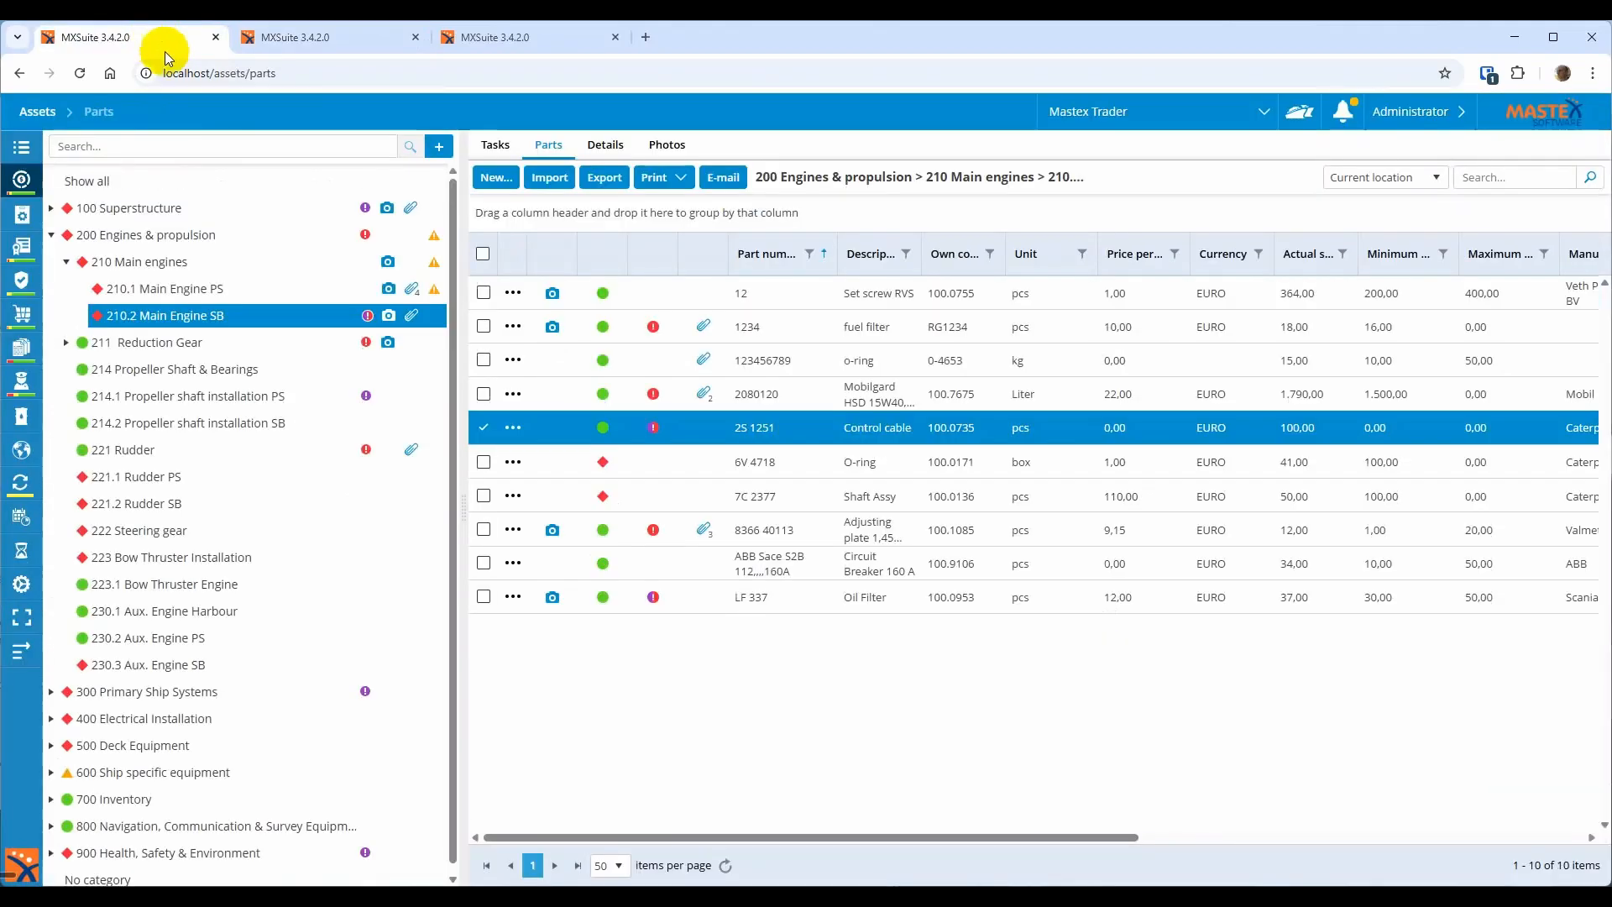
double_click(939, 428)
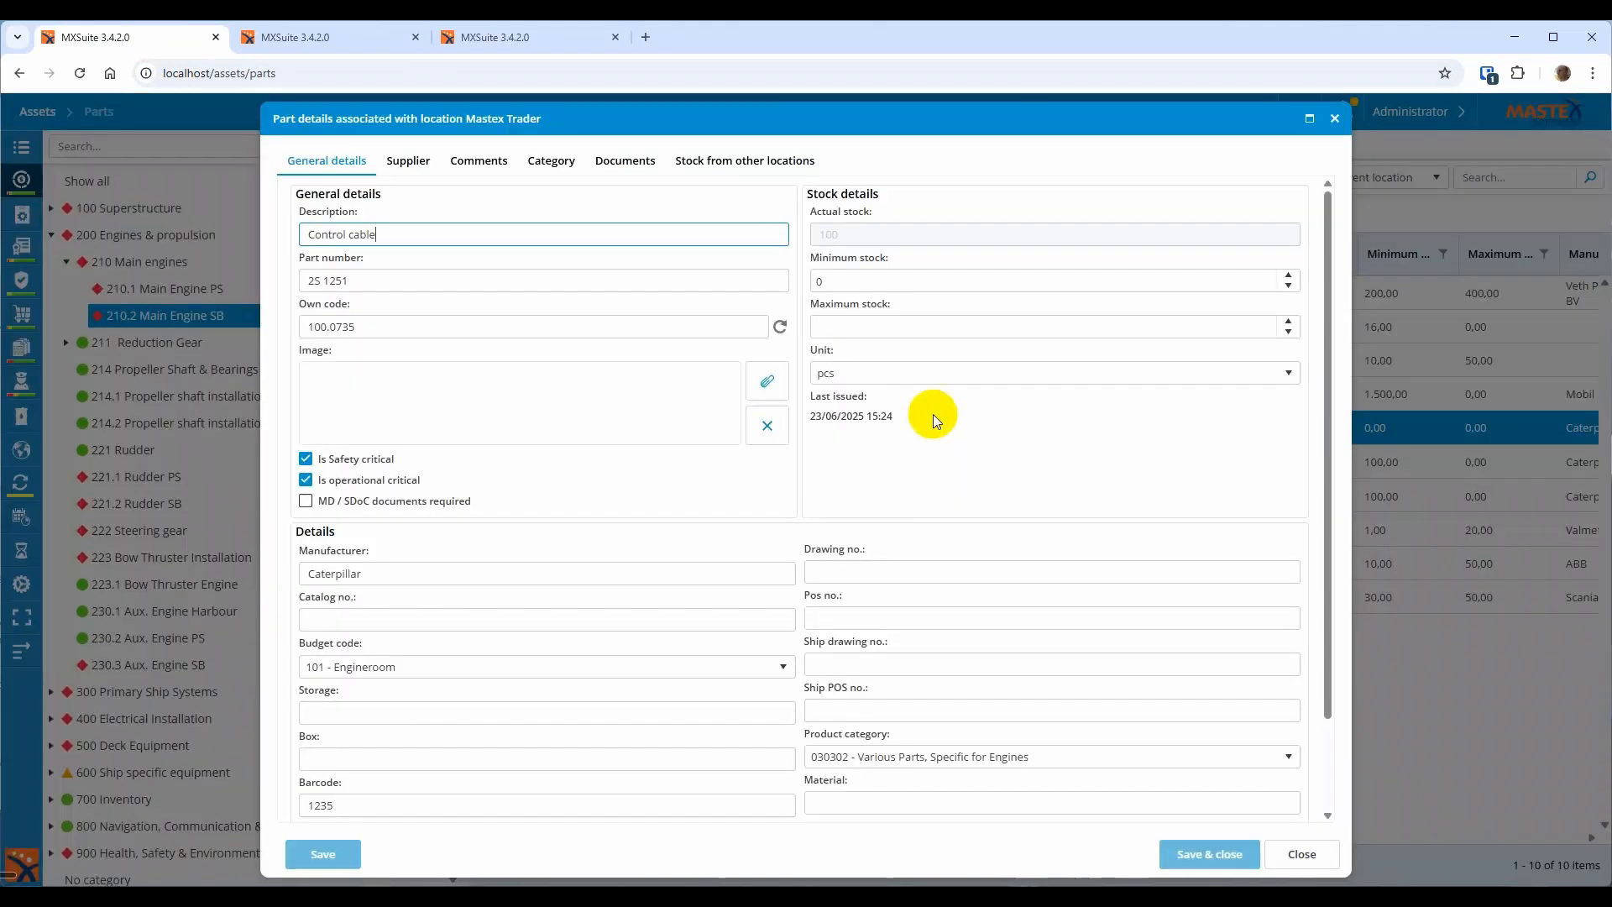
click(916, 374)
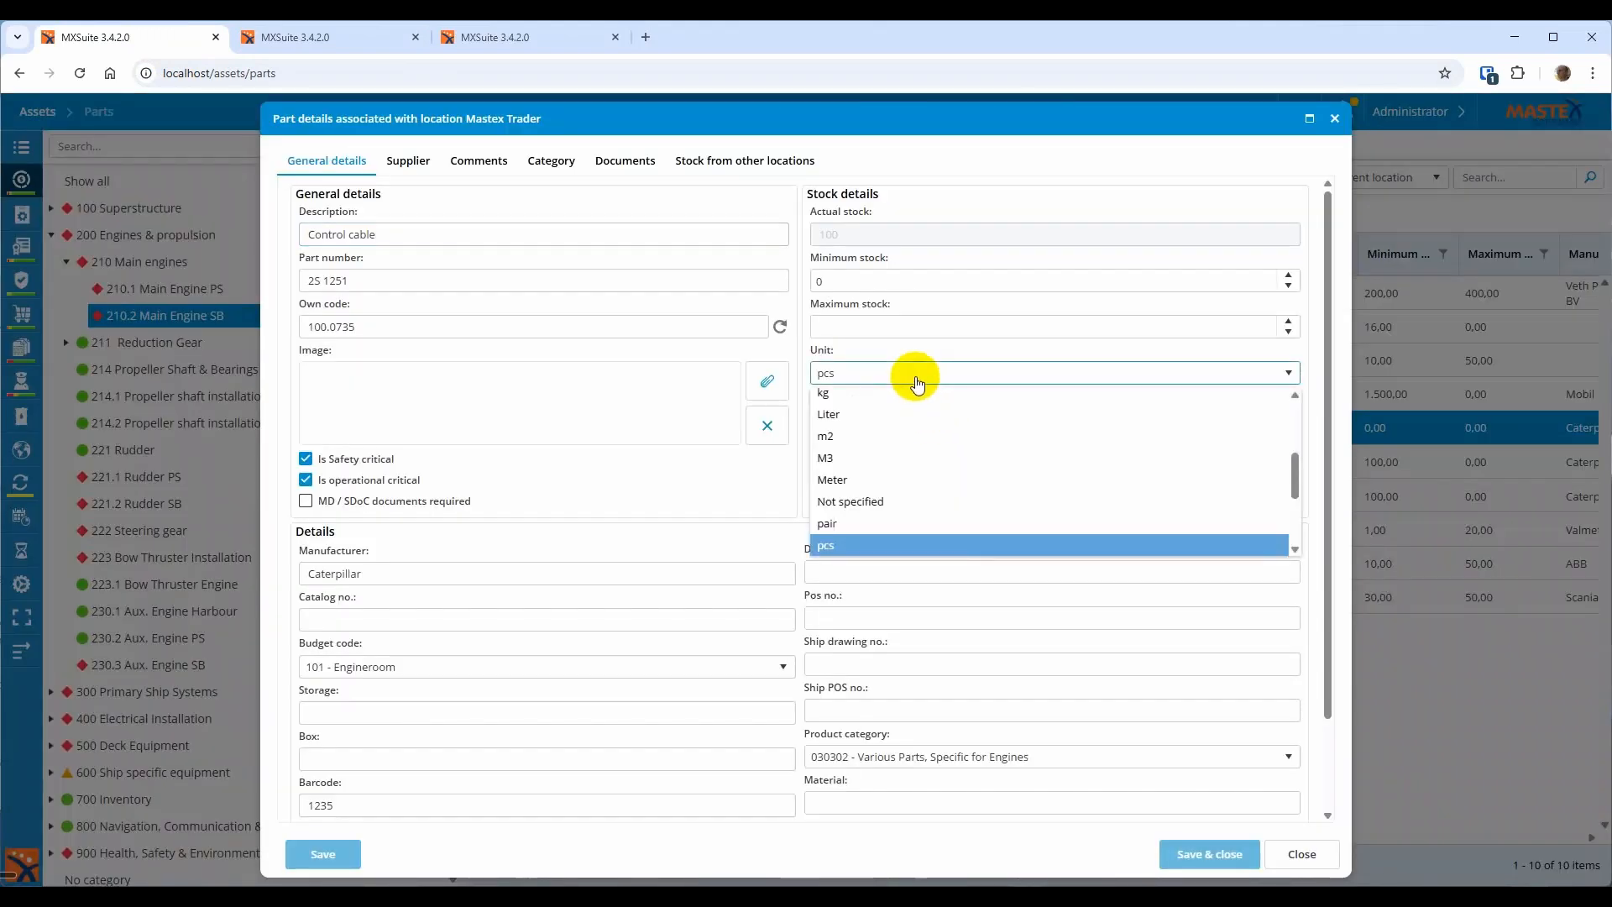
scroll(955, 487, up, 5)
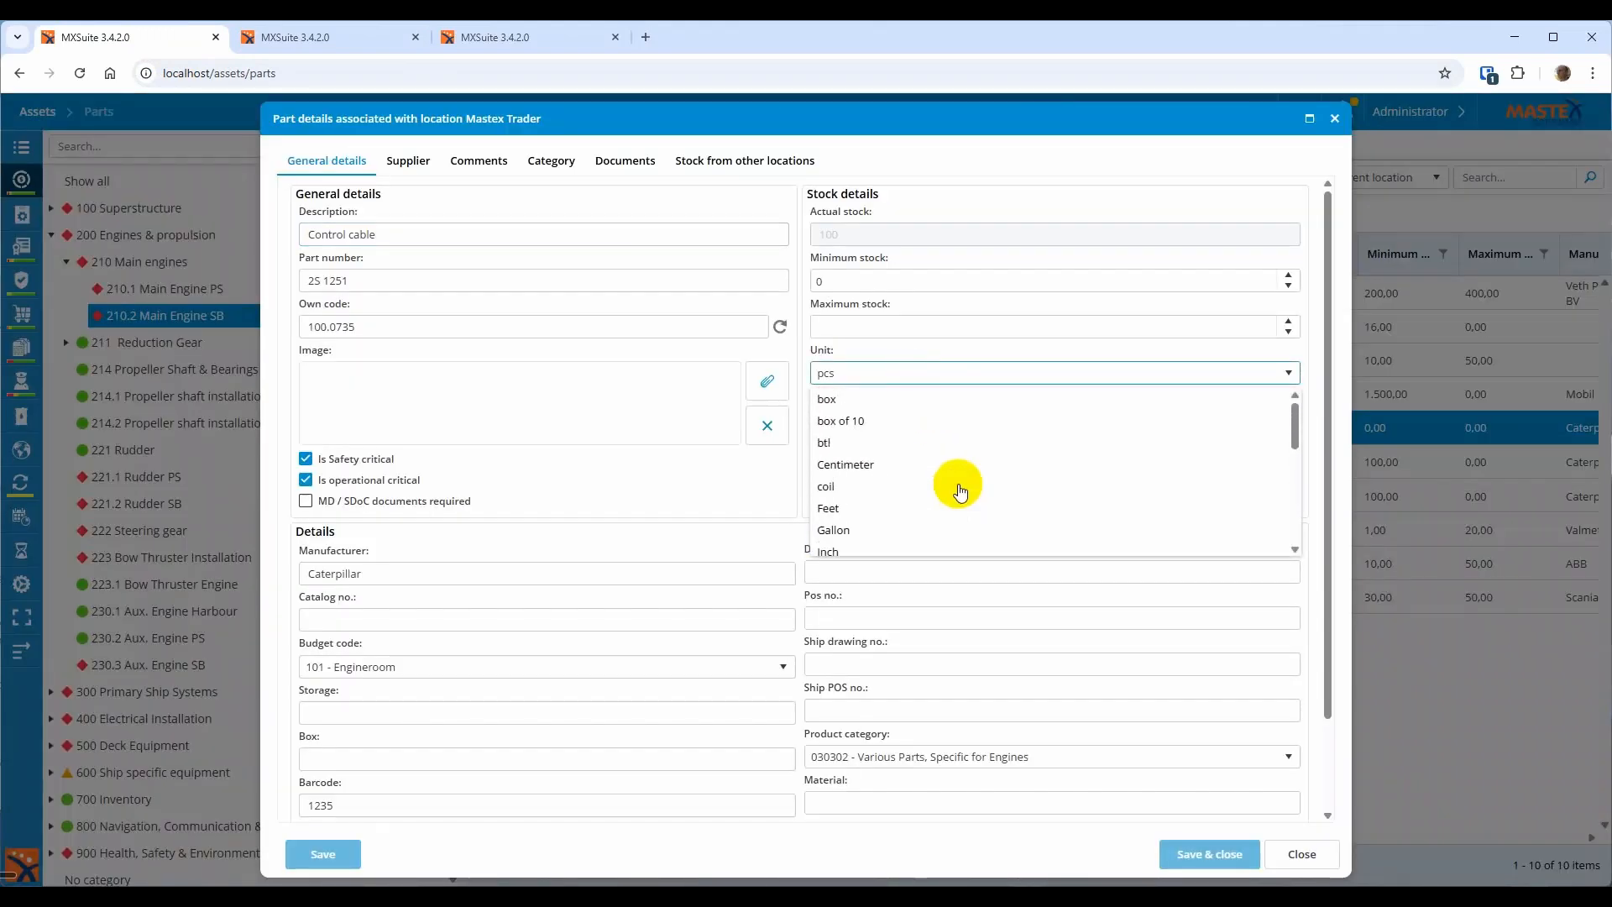
click(890, 418)
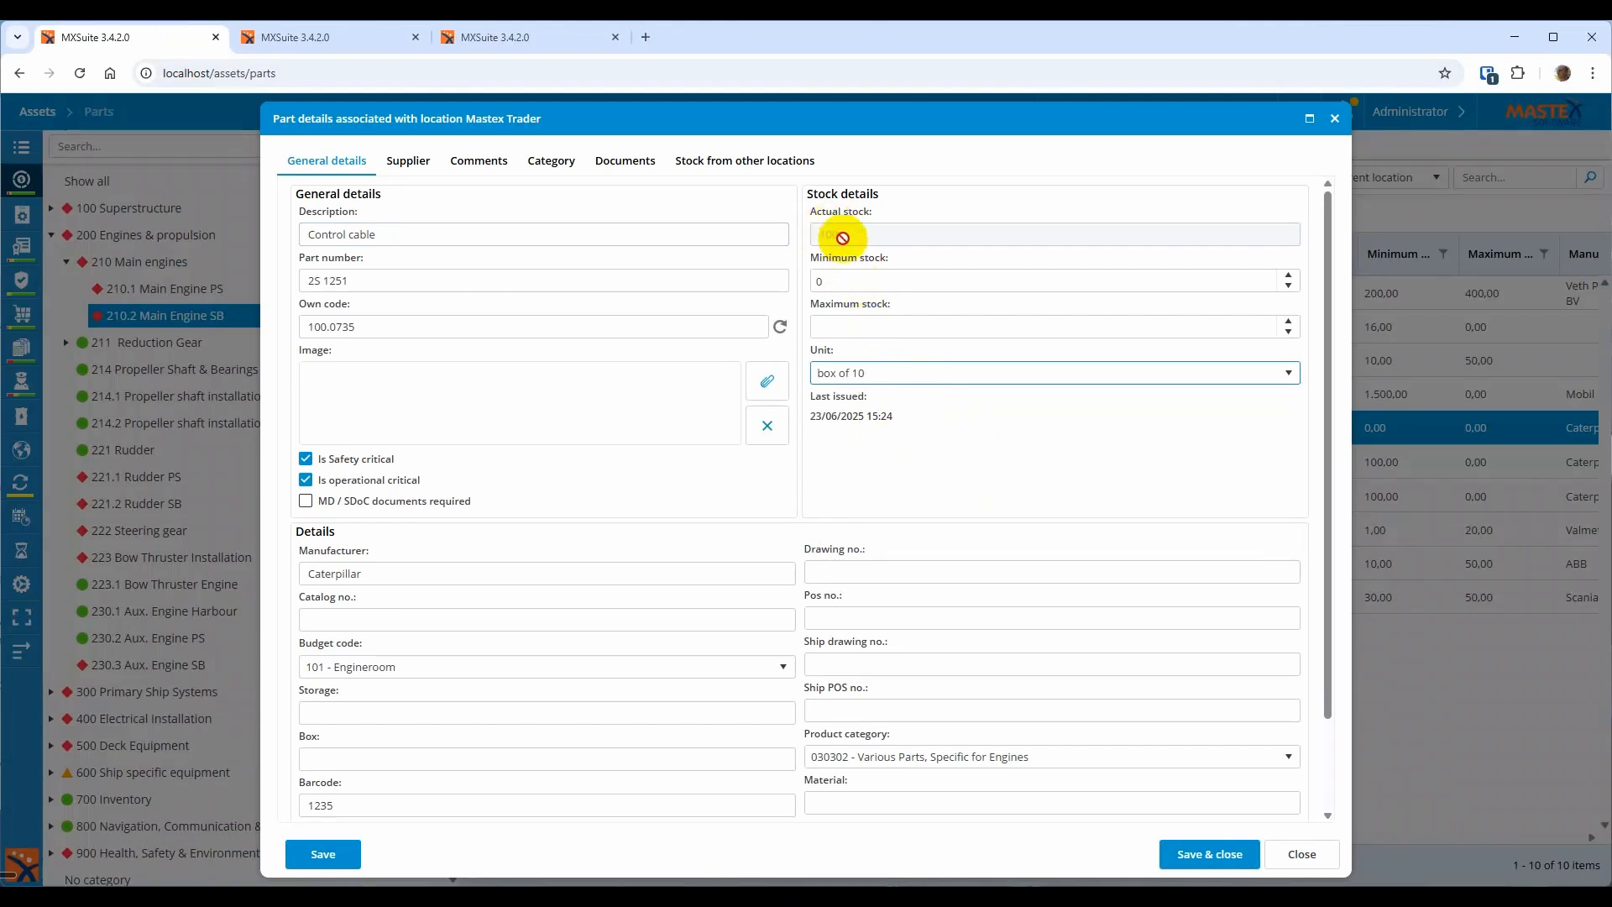
click(1231, 858)
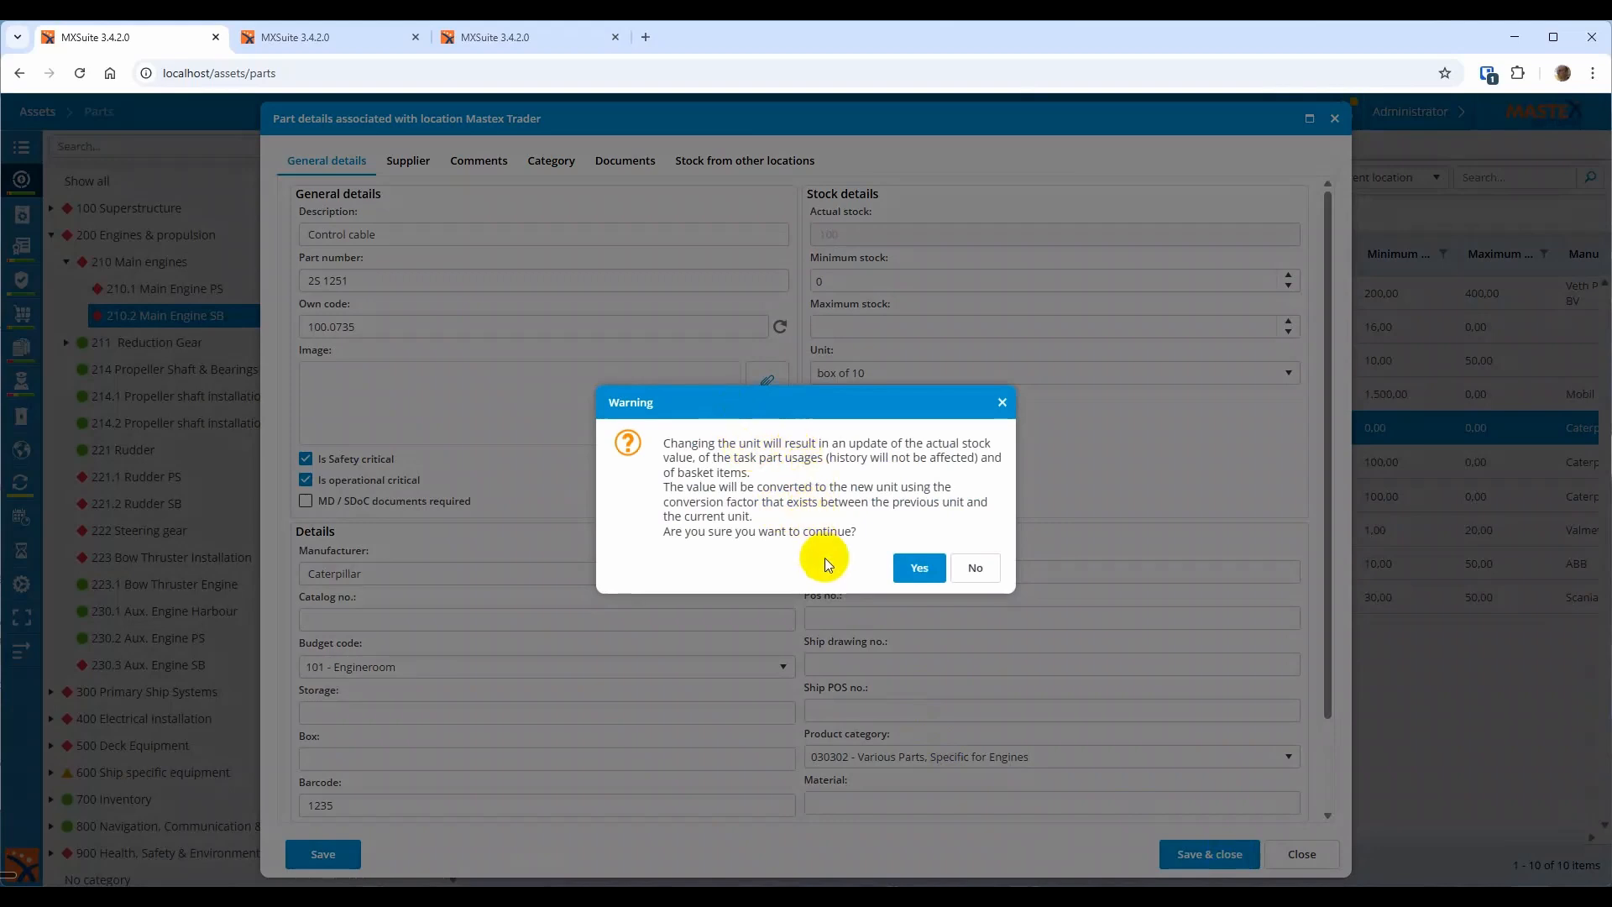
click(916, 568)
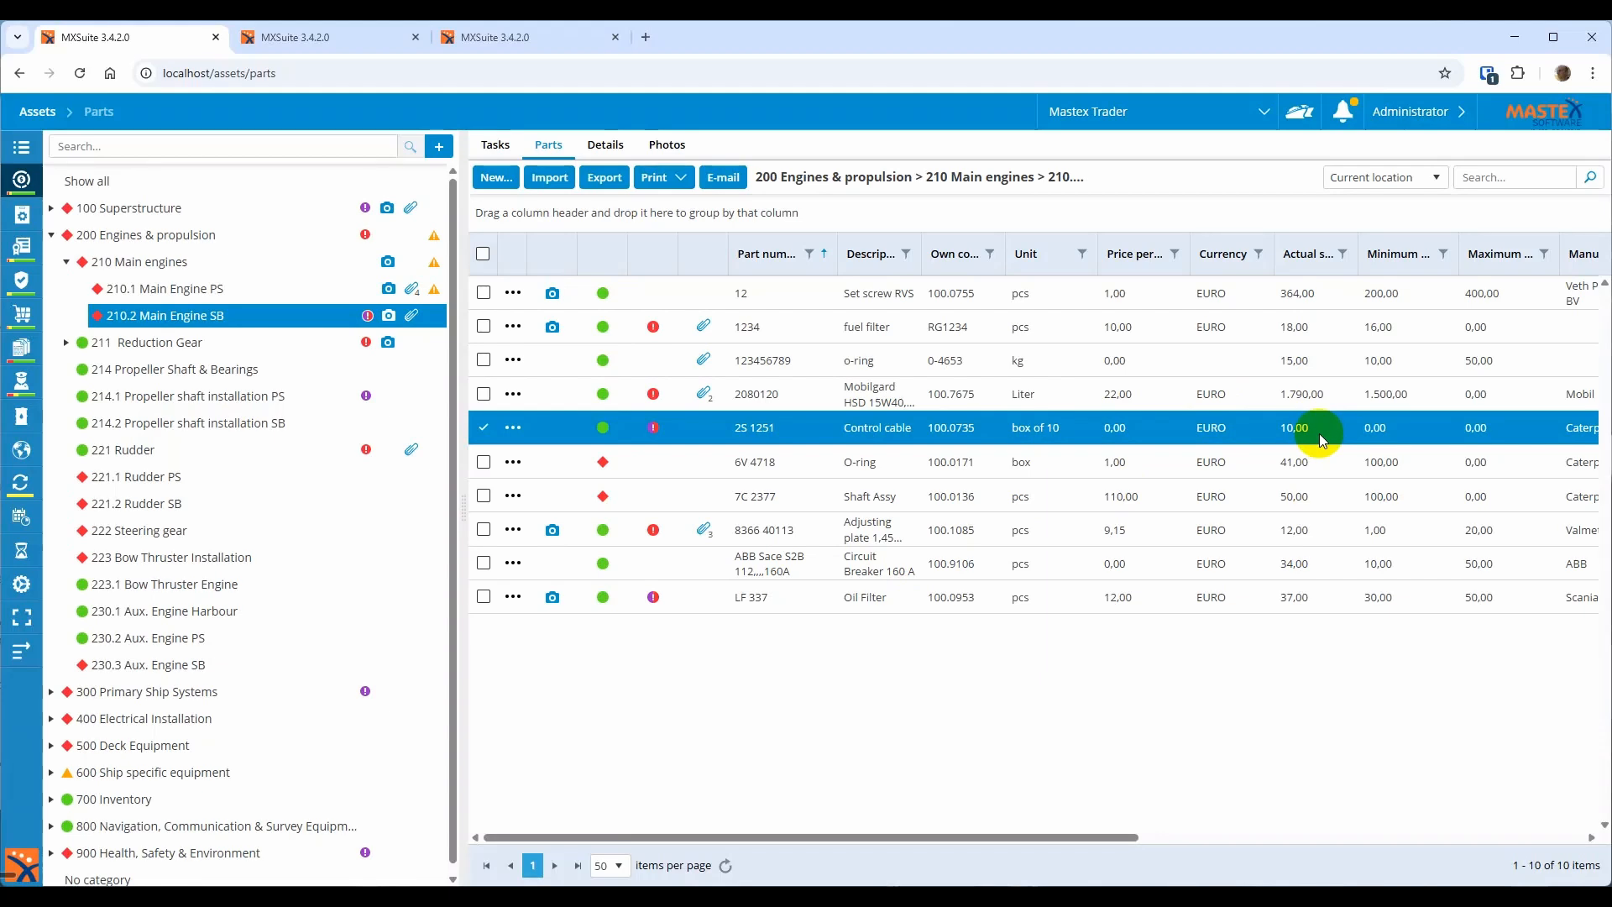
Export the 210.2 Main Engine SB parts list as 'test' and acknowledge the success message
click(606, 184)
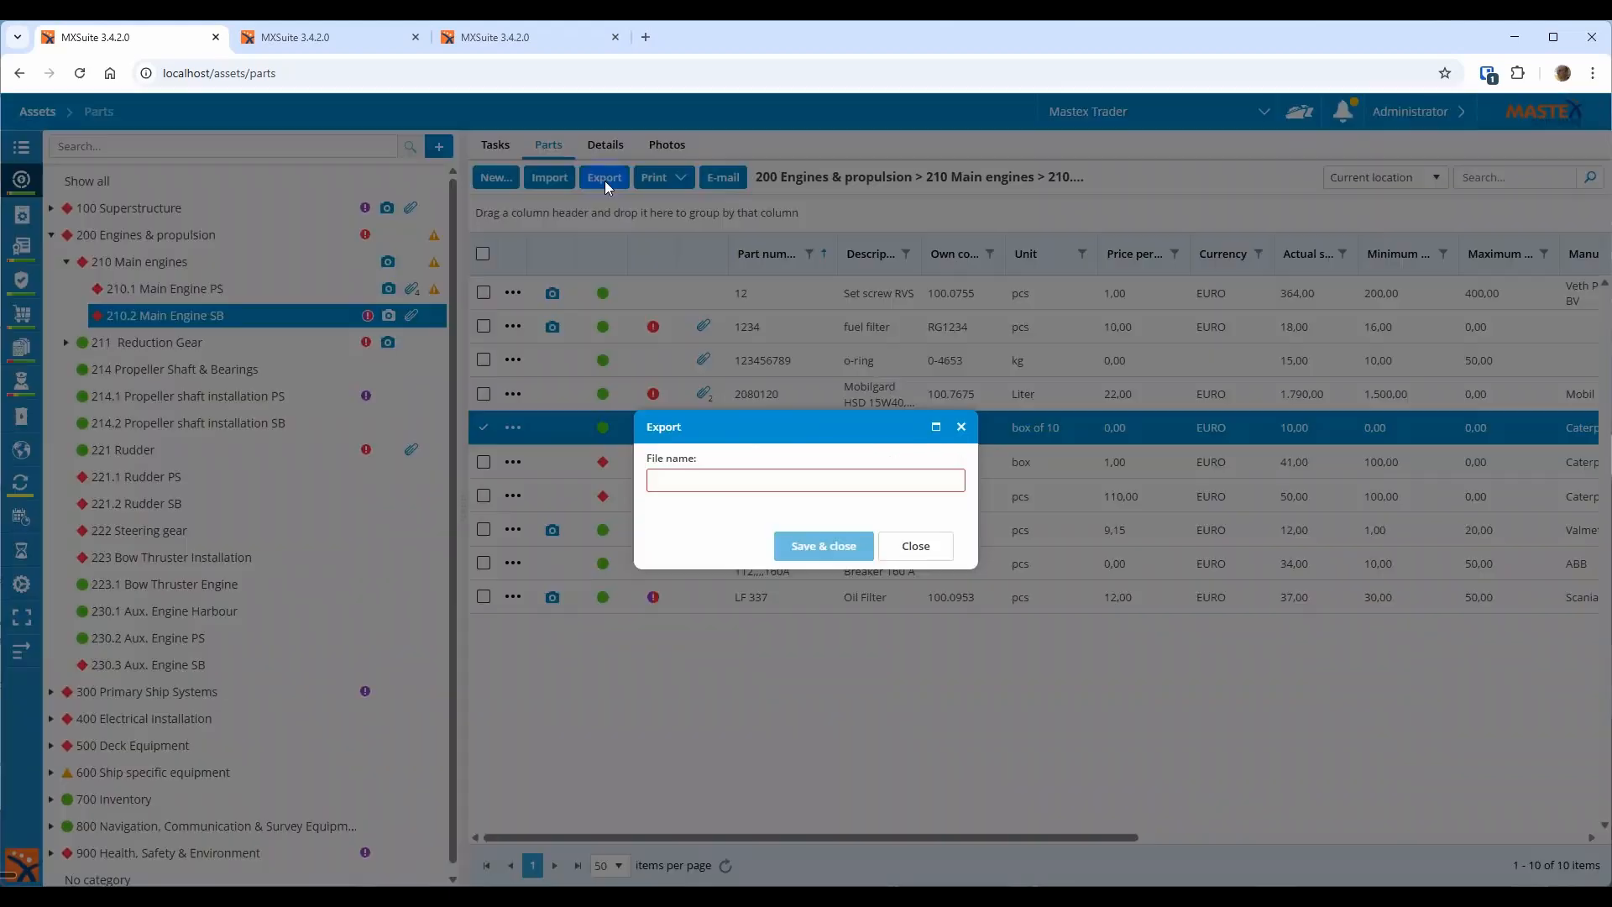
click(744, 475)
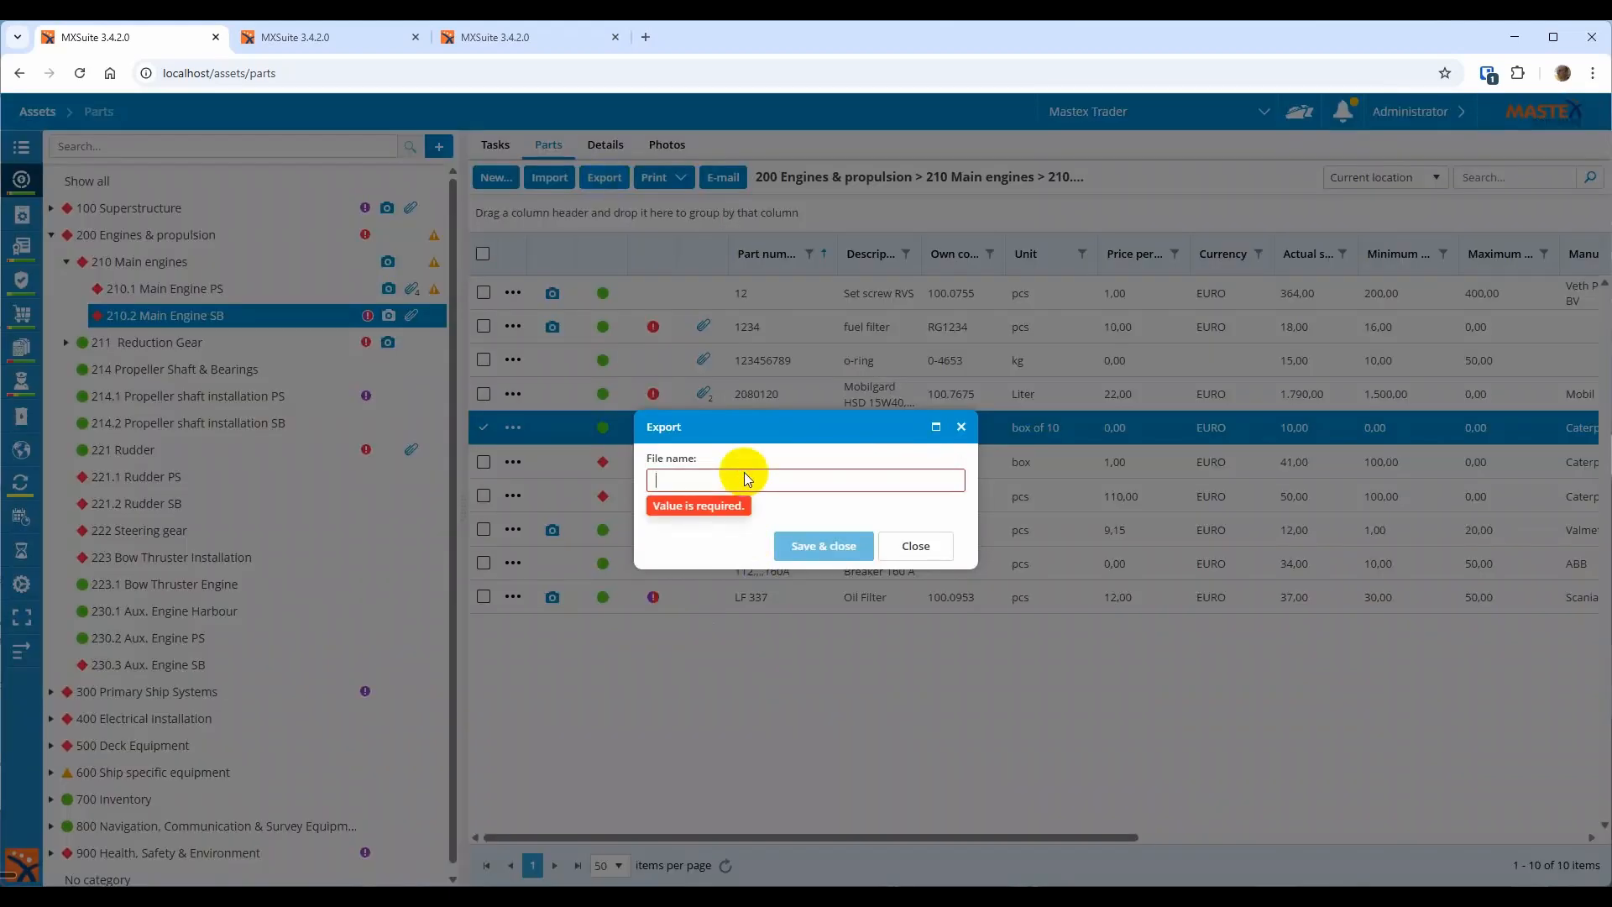
text(test)
key(Return)
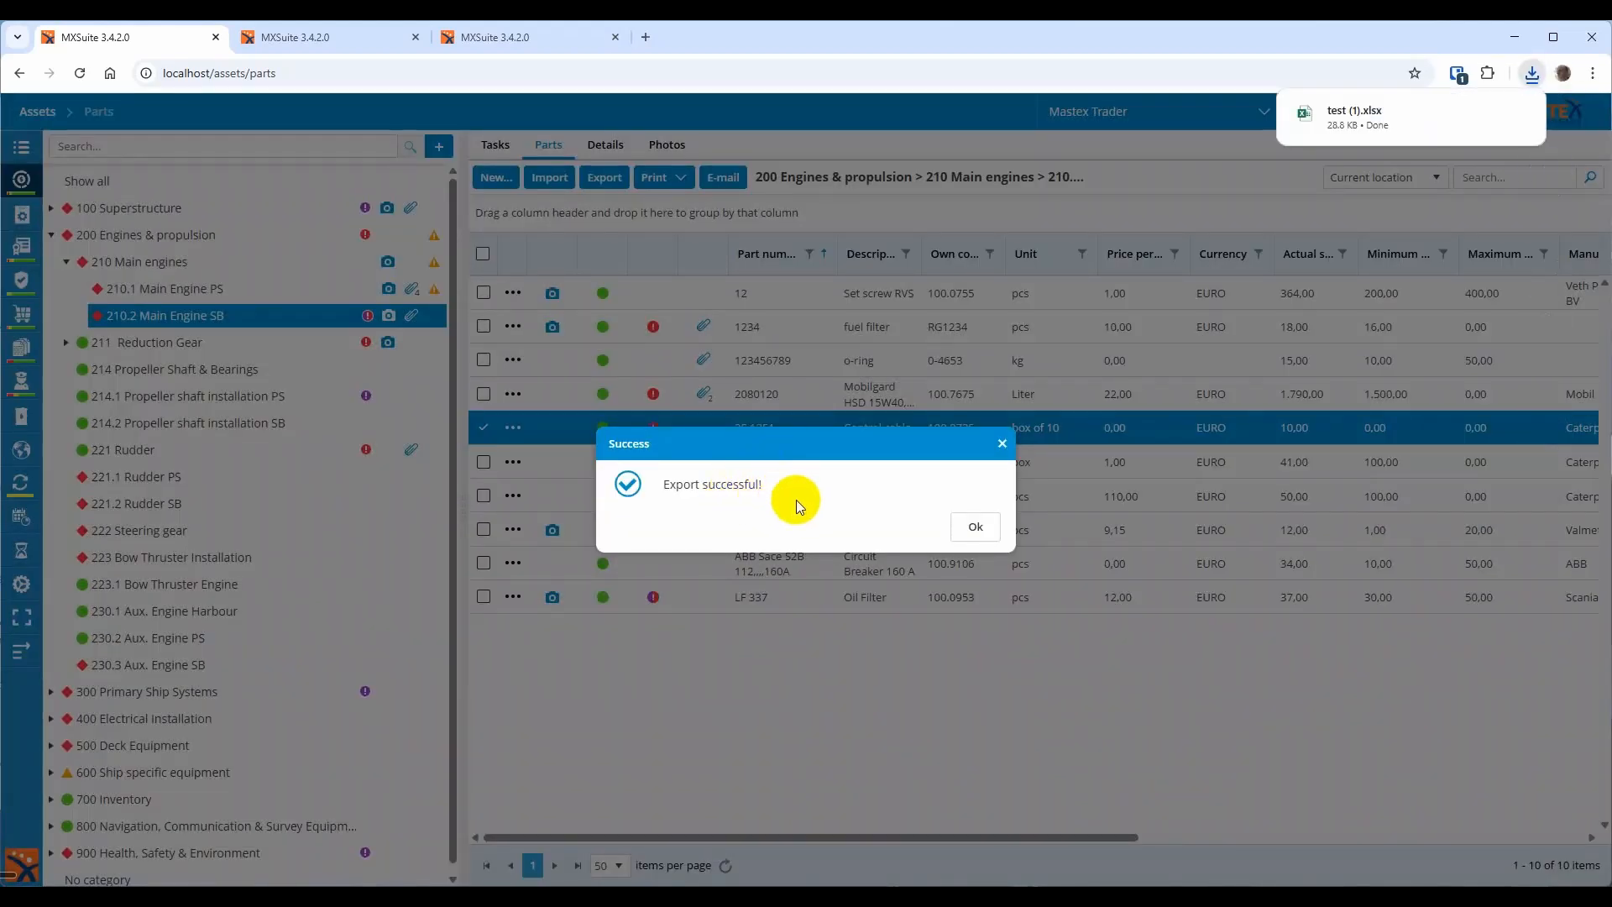
click(975, 527)
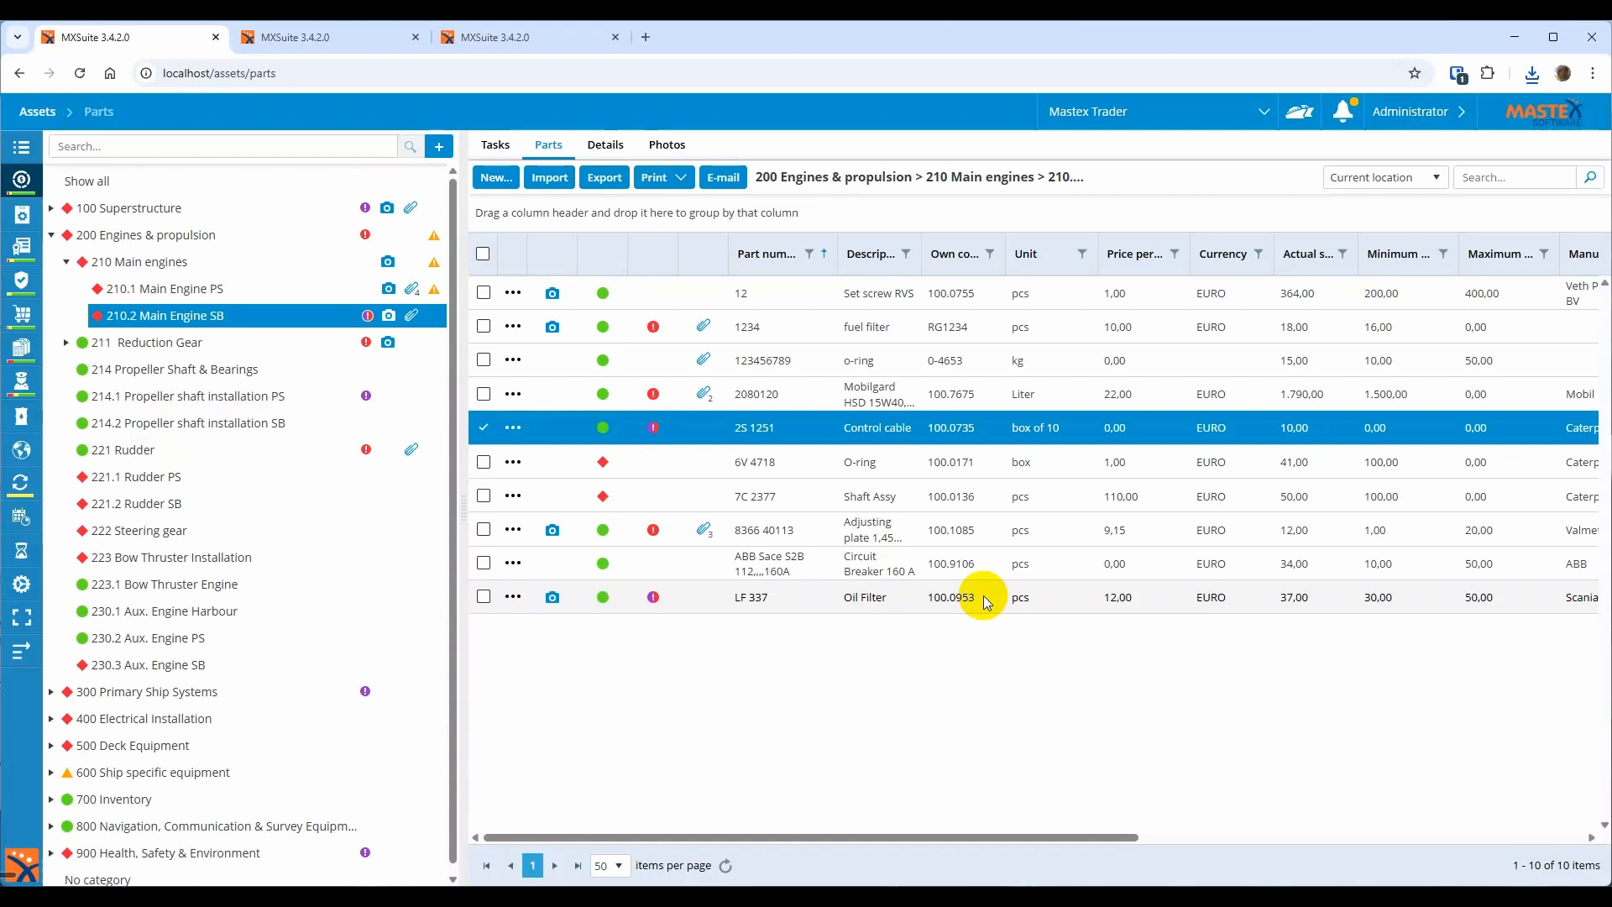
Open Control cable's details, read its comments, then view its five suppliers
double_click(920, 435)
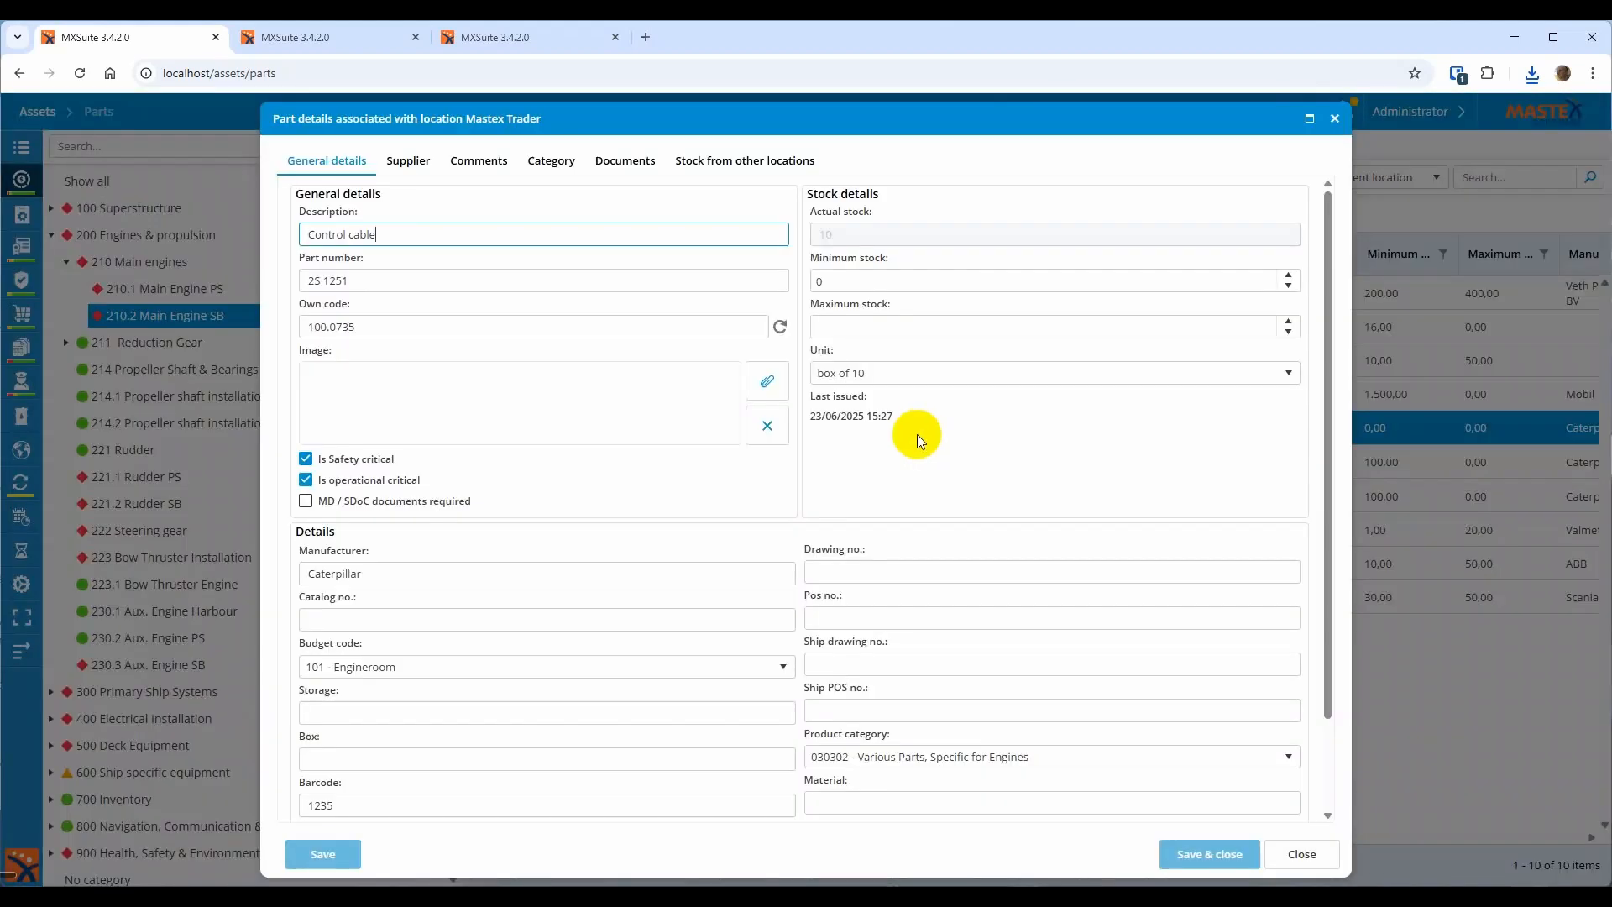
click(472, 165)
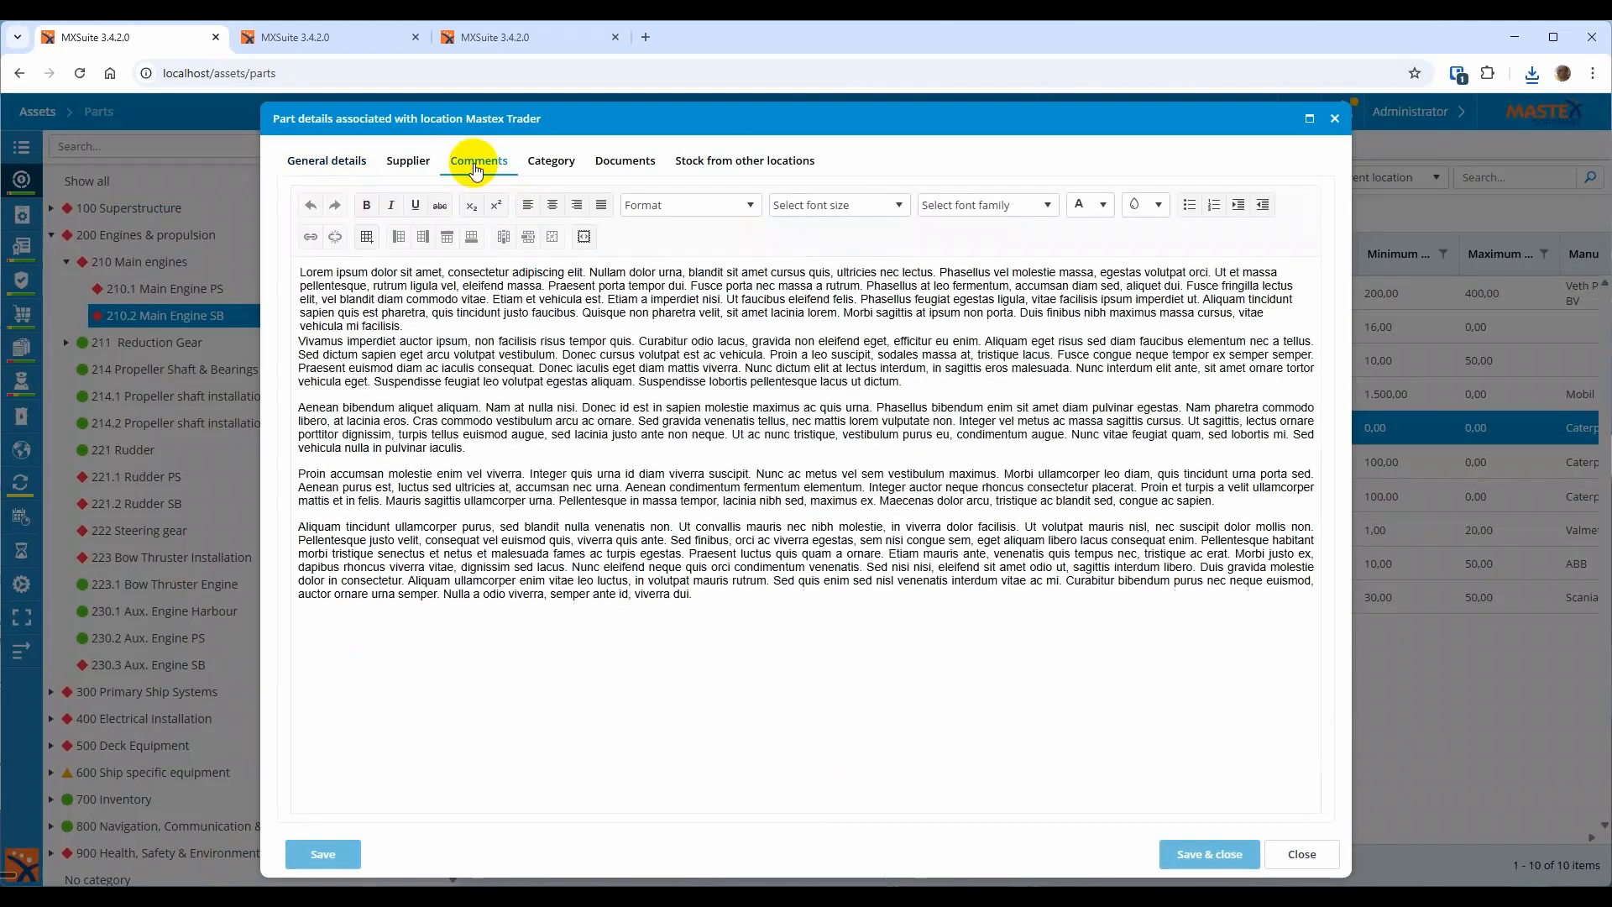
drag(378, 271, 828, 558)
click(830, 557)
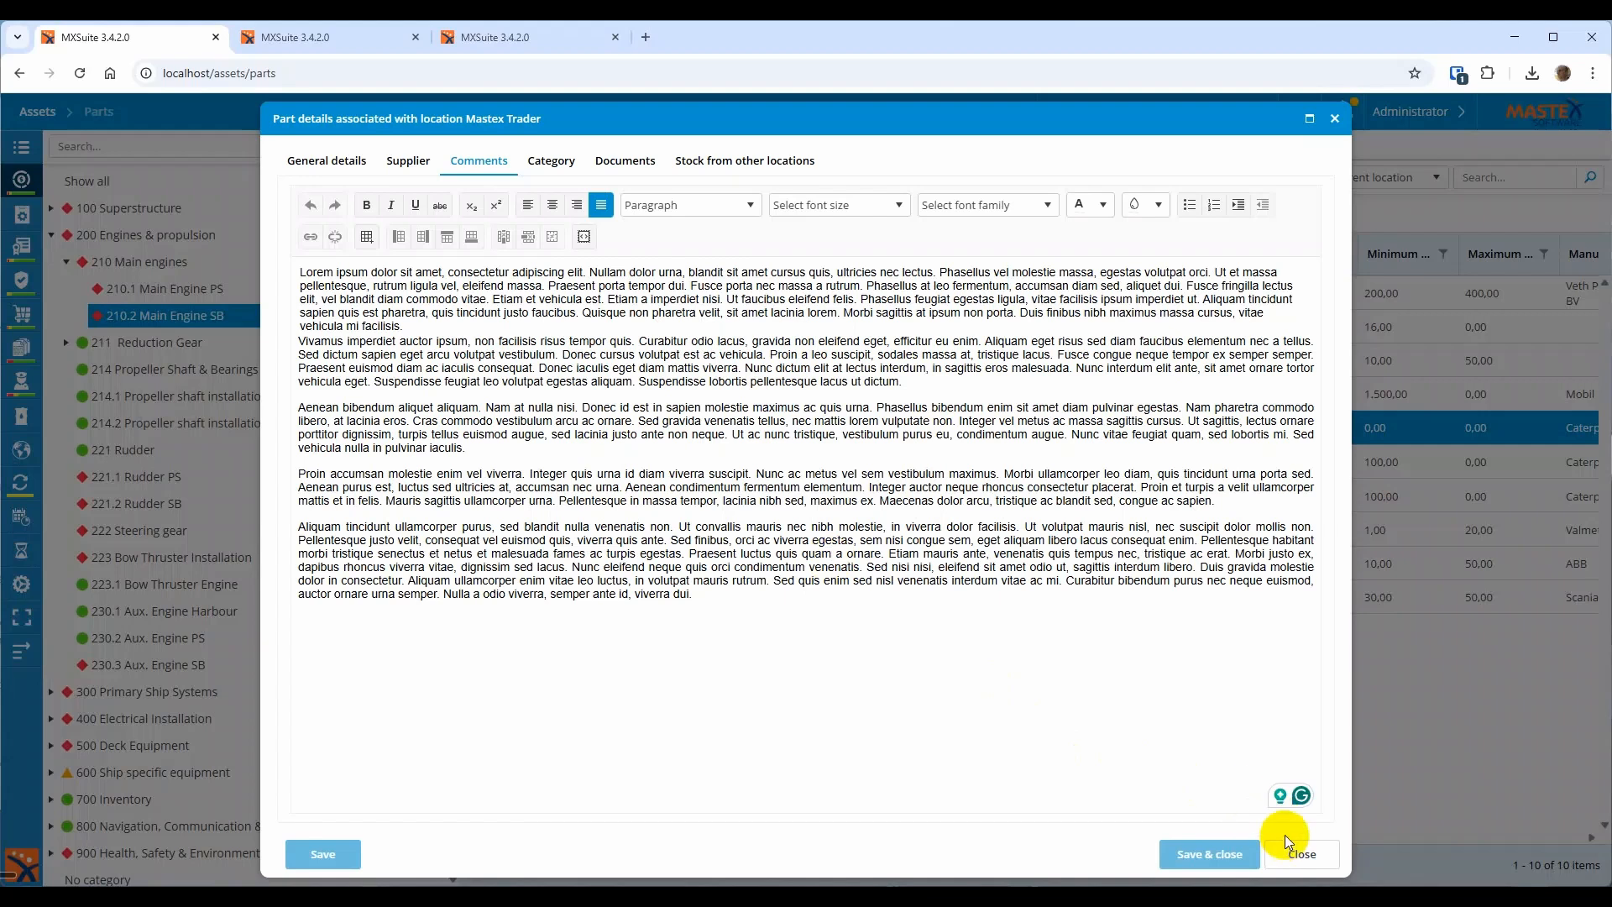
click(414, 166)
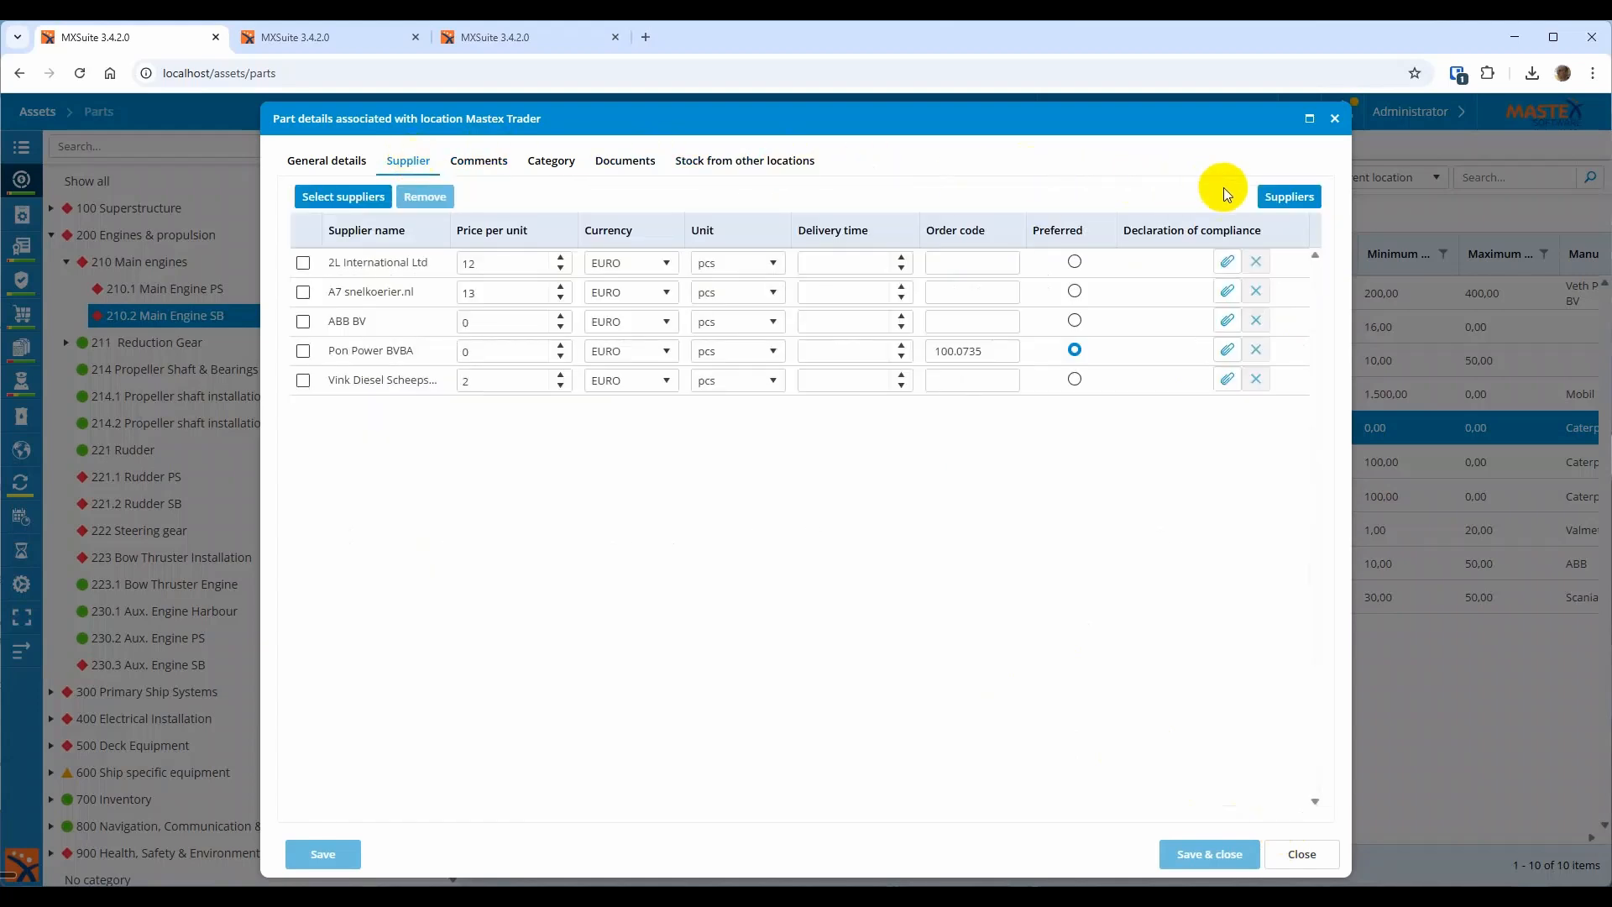
Open the full supplier contacts list and close it again
click(1257, 196)
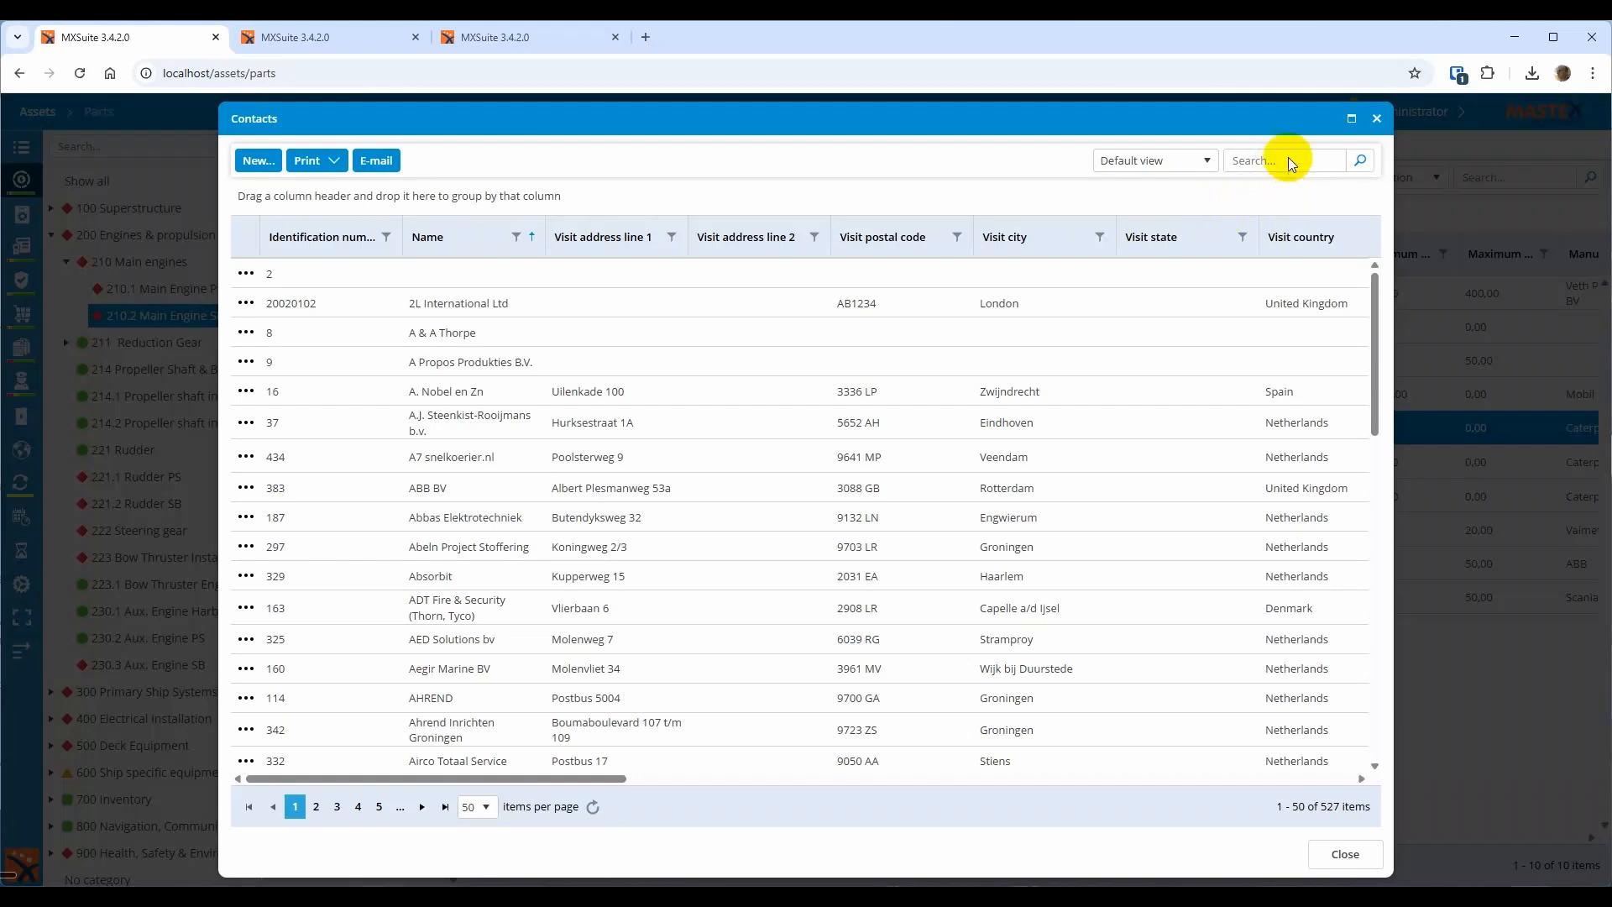
click(1376, 118)
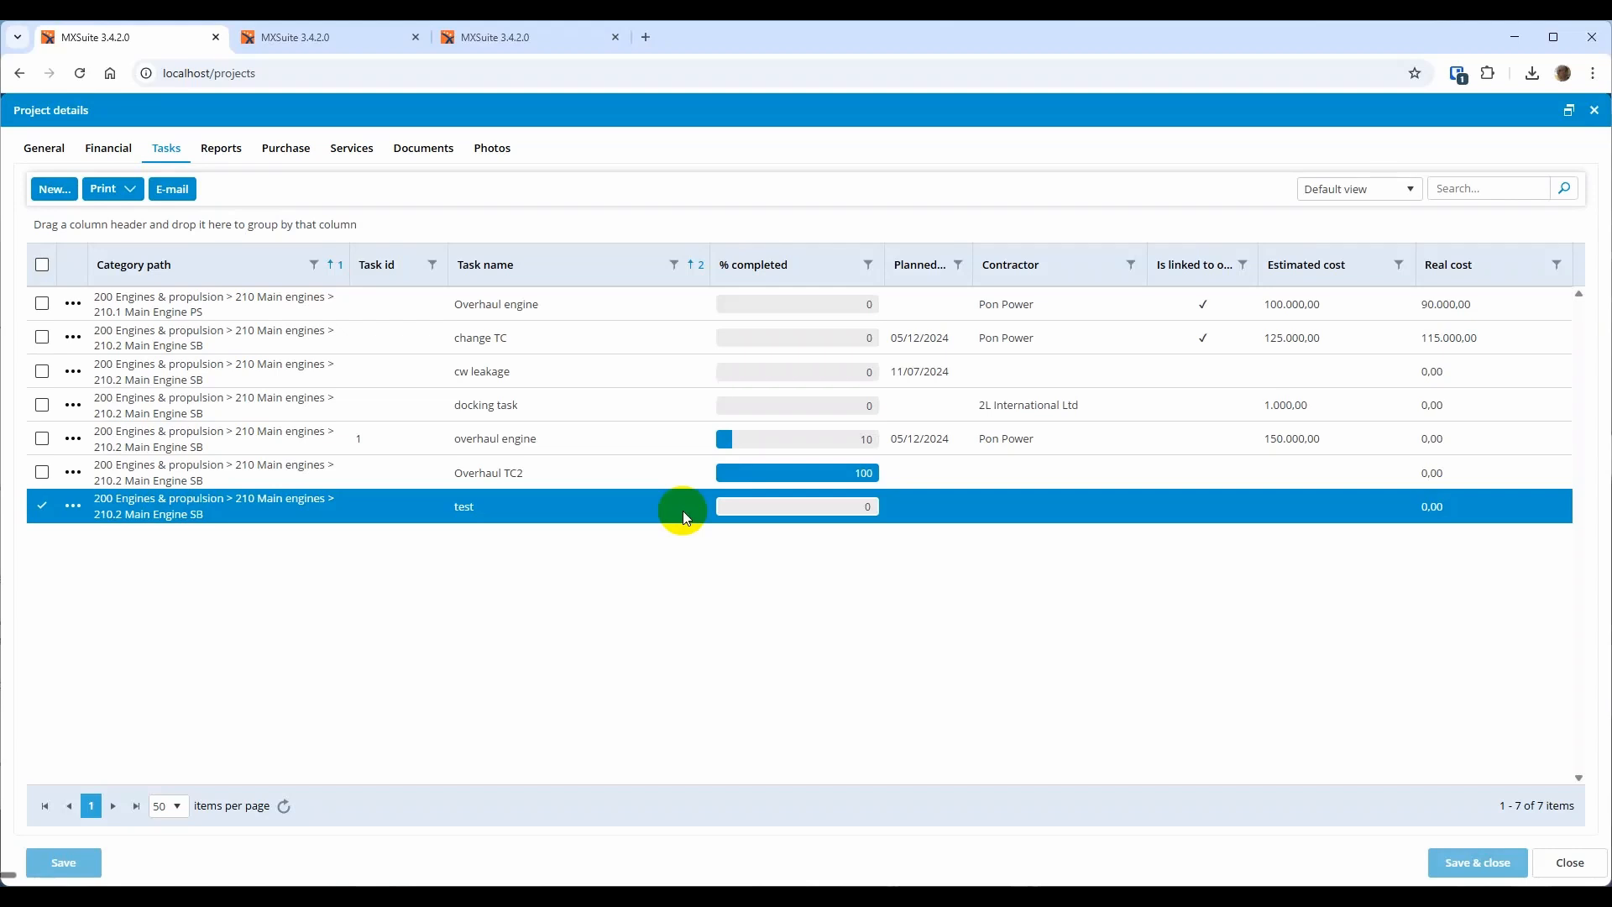
Mark the test task 5% completed, add the remark '1st remark', and save
double_click(682, 507)
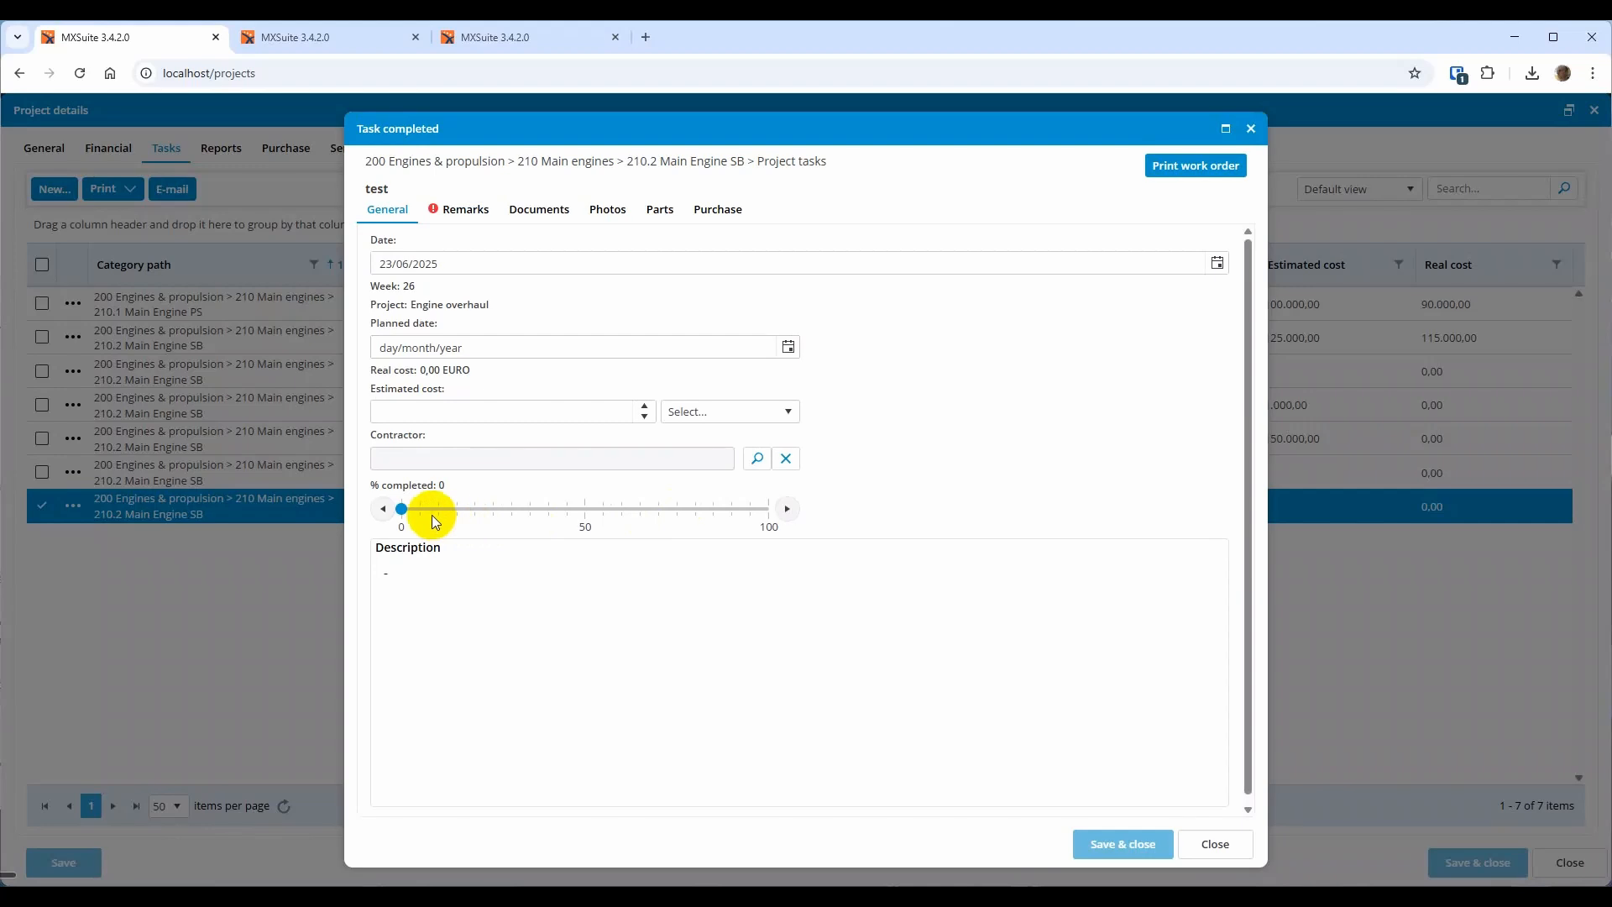
click(428, 511)
click(454, 210)
click(446, 290)
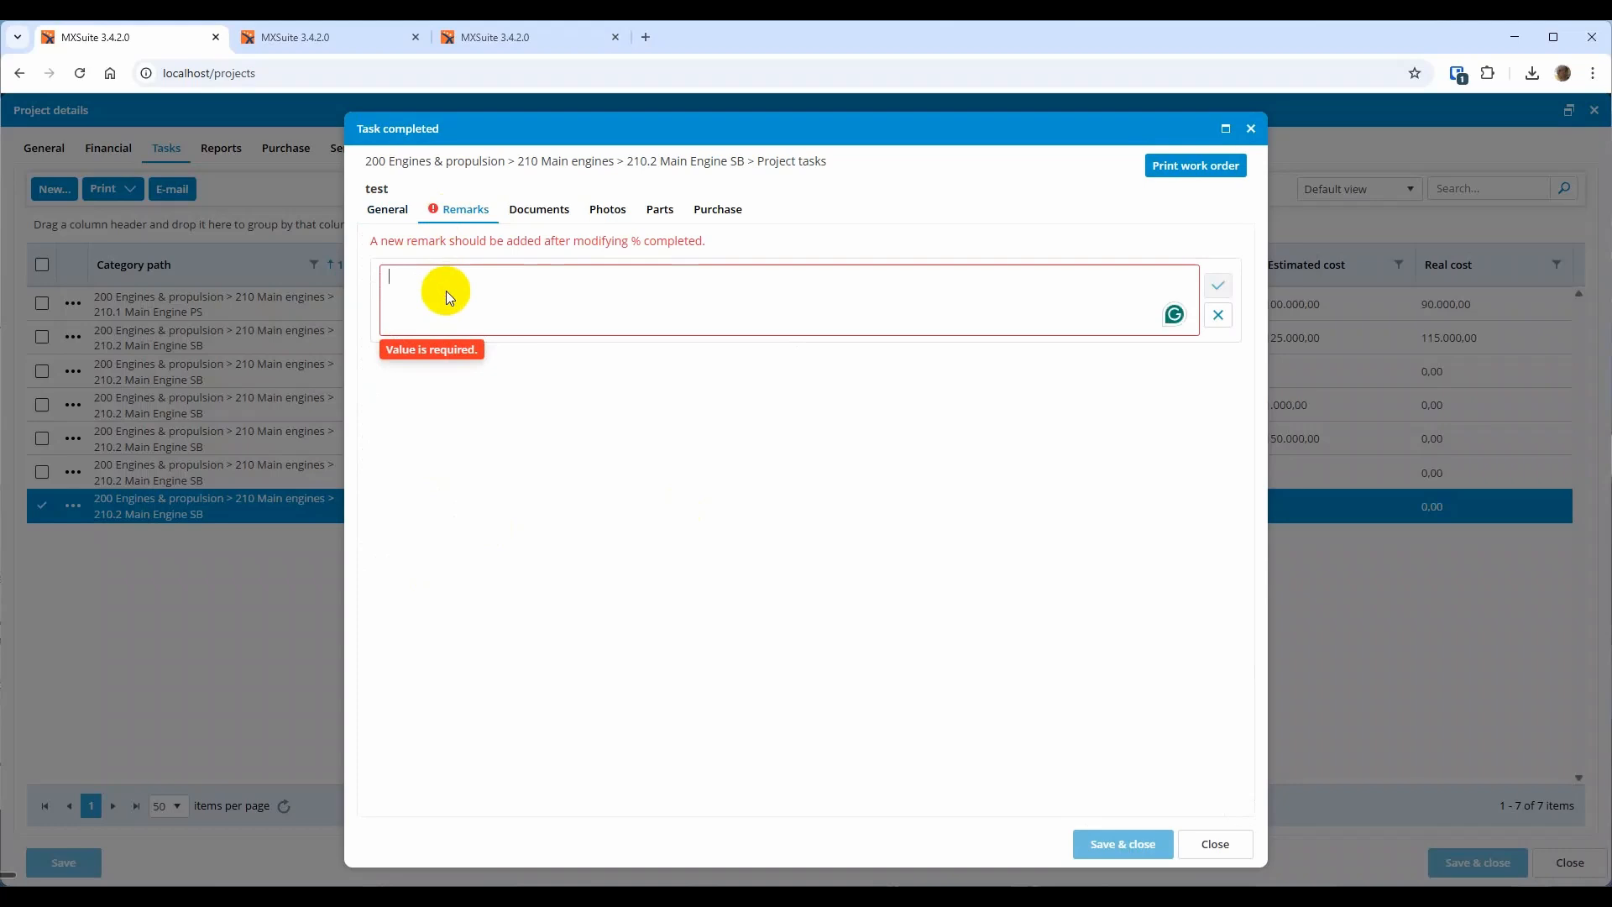
text(1st)
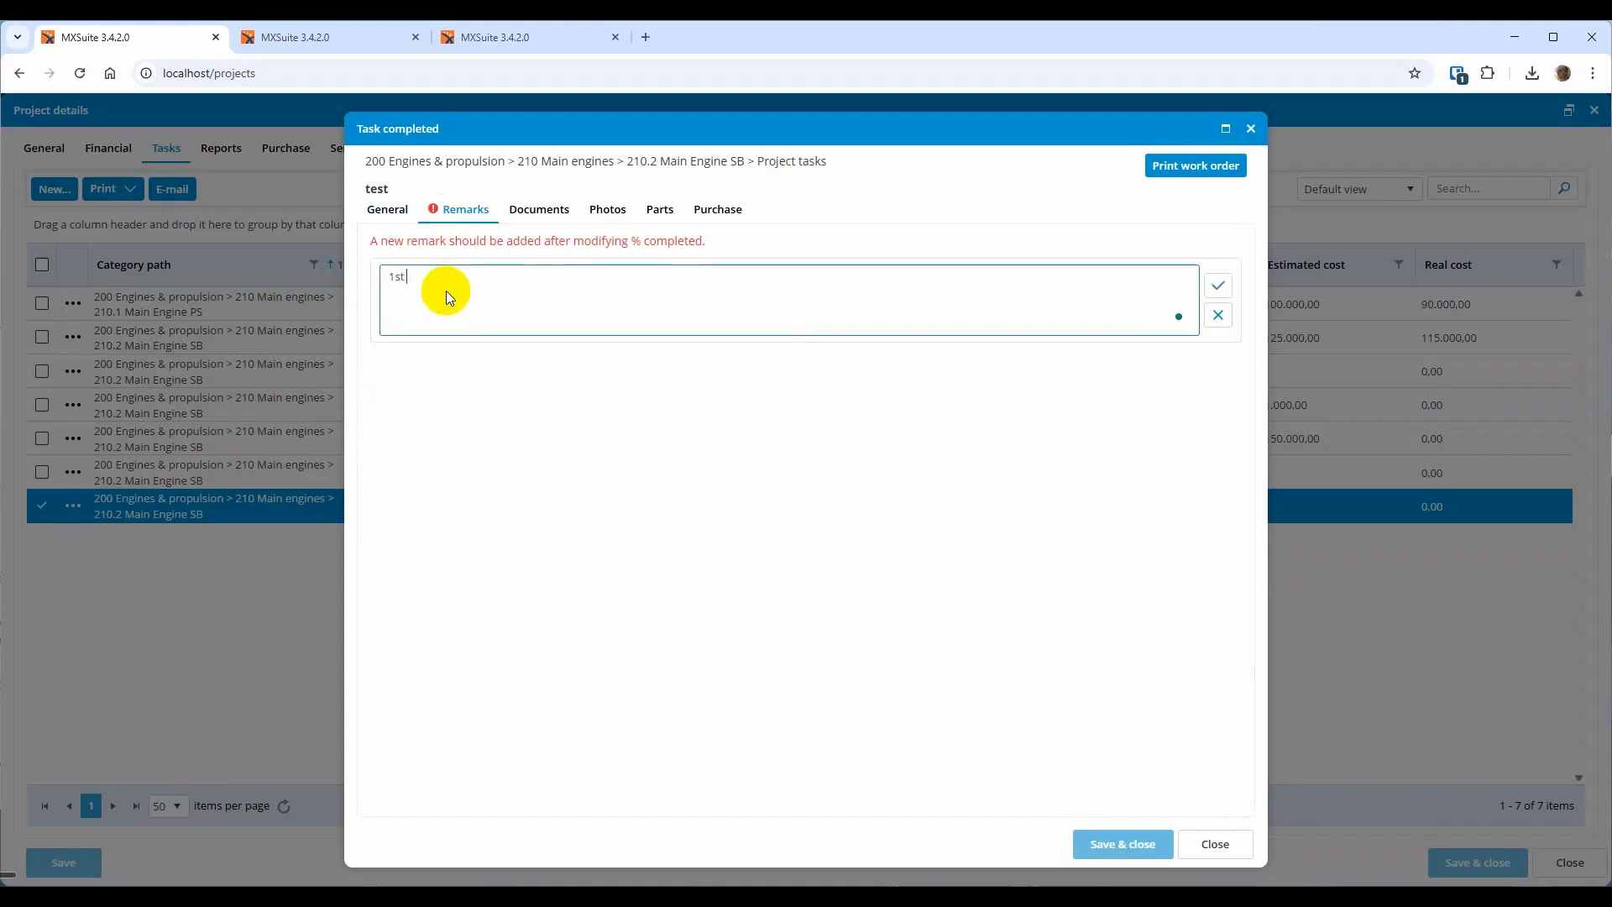
text( remark)
click(1217, 285)
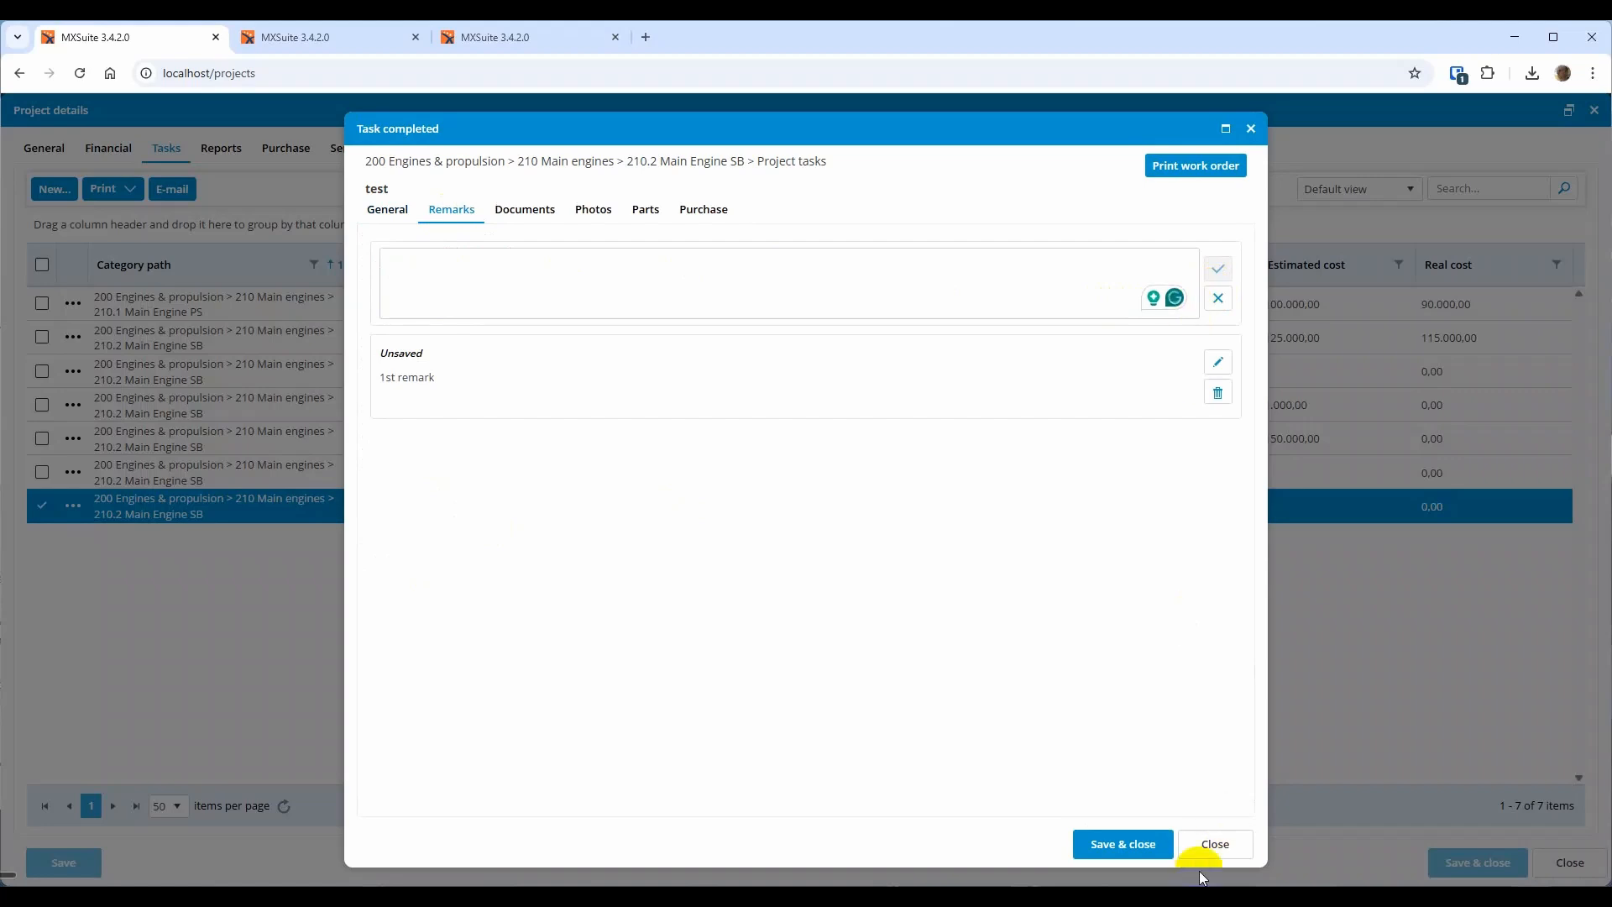
click(1123, 844)
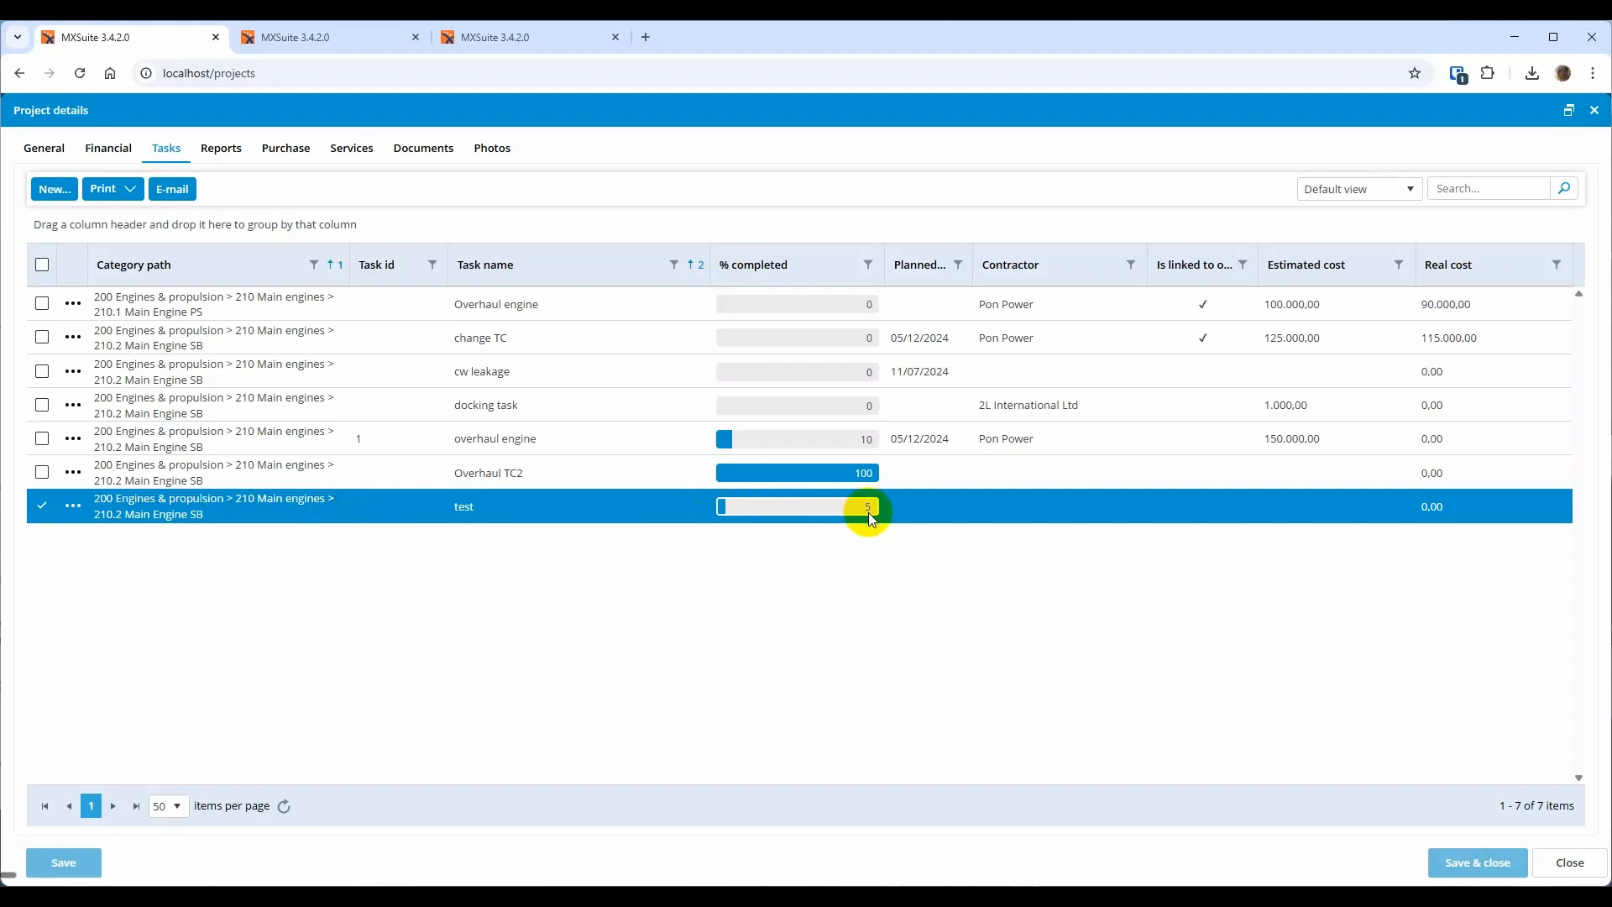
Raise the test task to 10% completed, add the remark '2nd remark', and save it
click(626, 509)
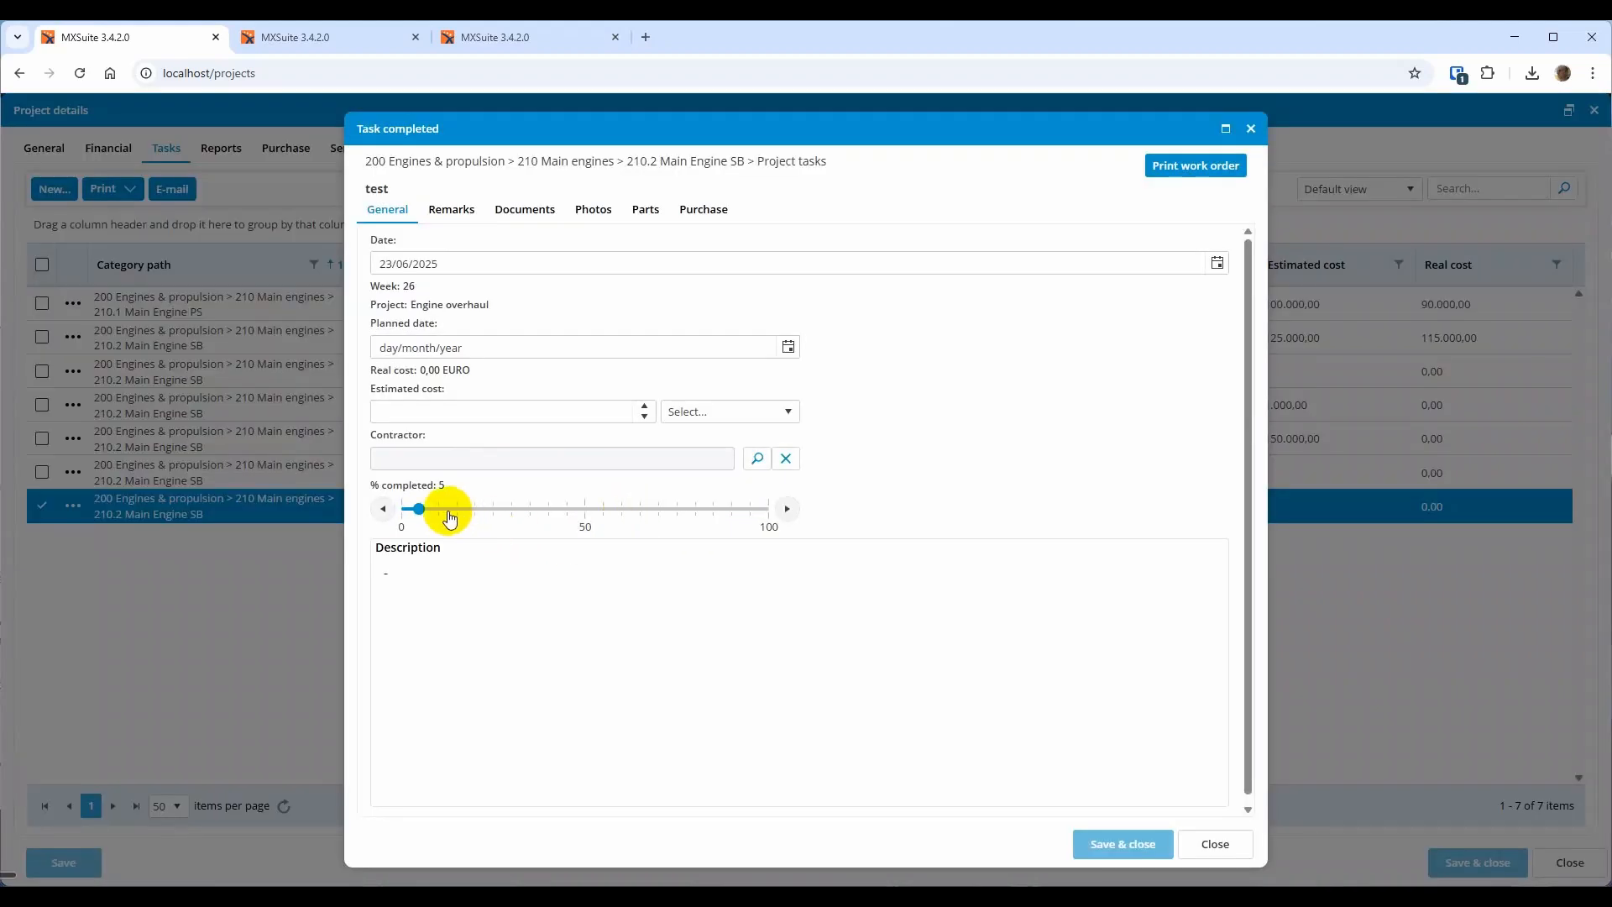
click(437, 509)
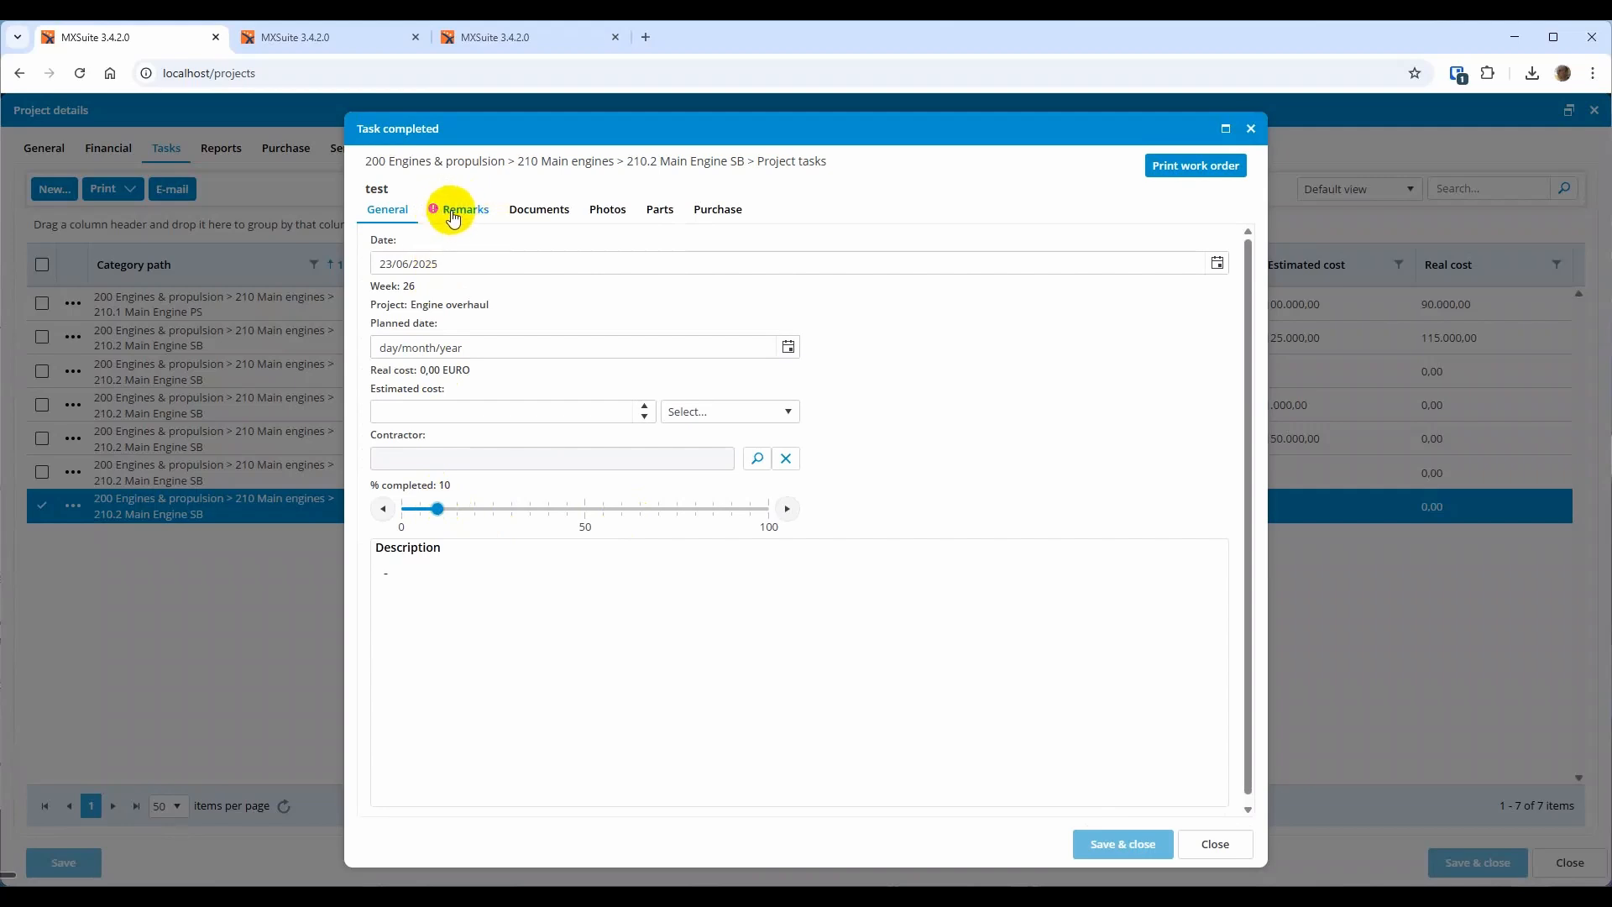
click(455, 217)
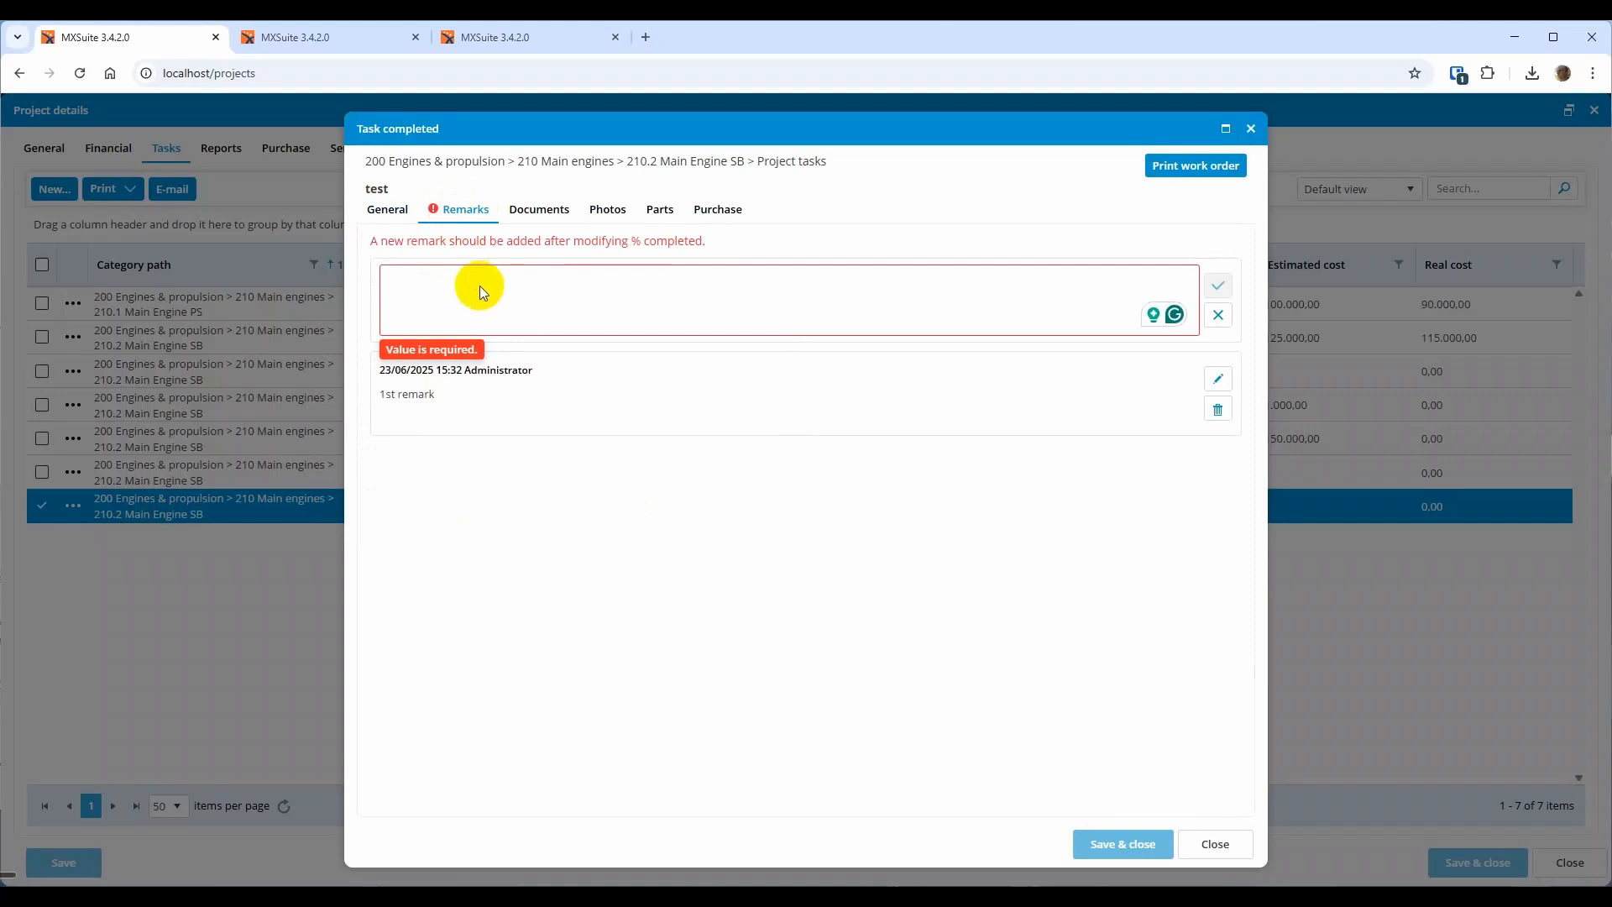
text(2nd remark)
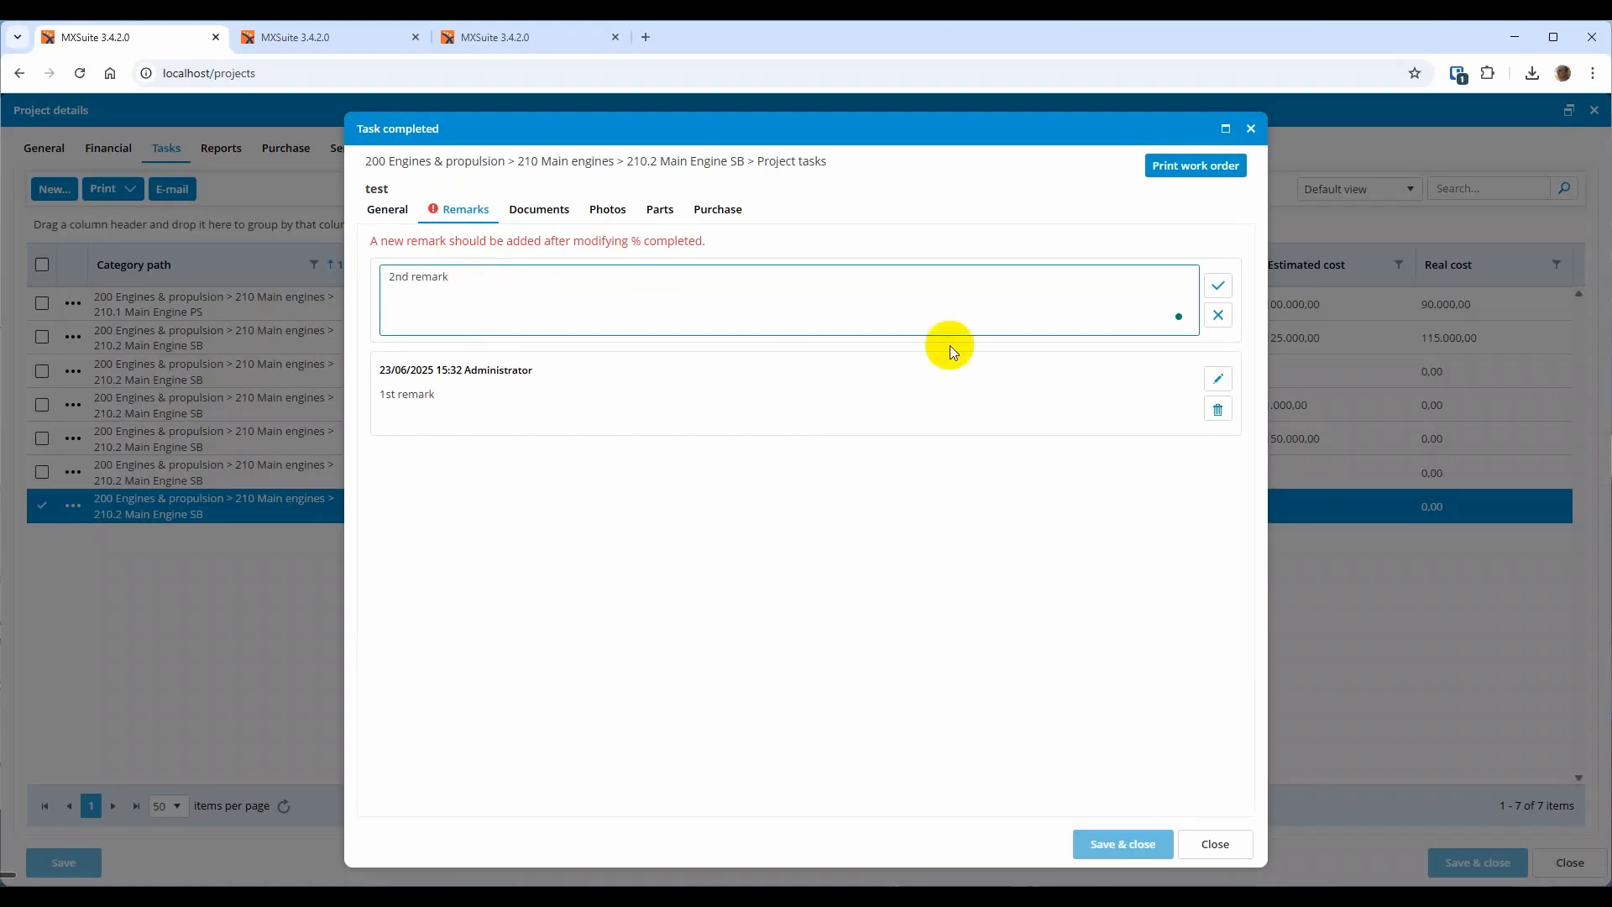
click(1219, 285)
click(1141, 841)
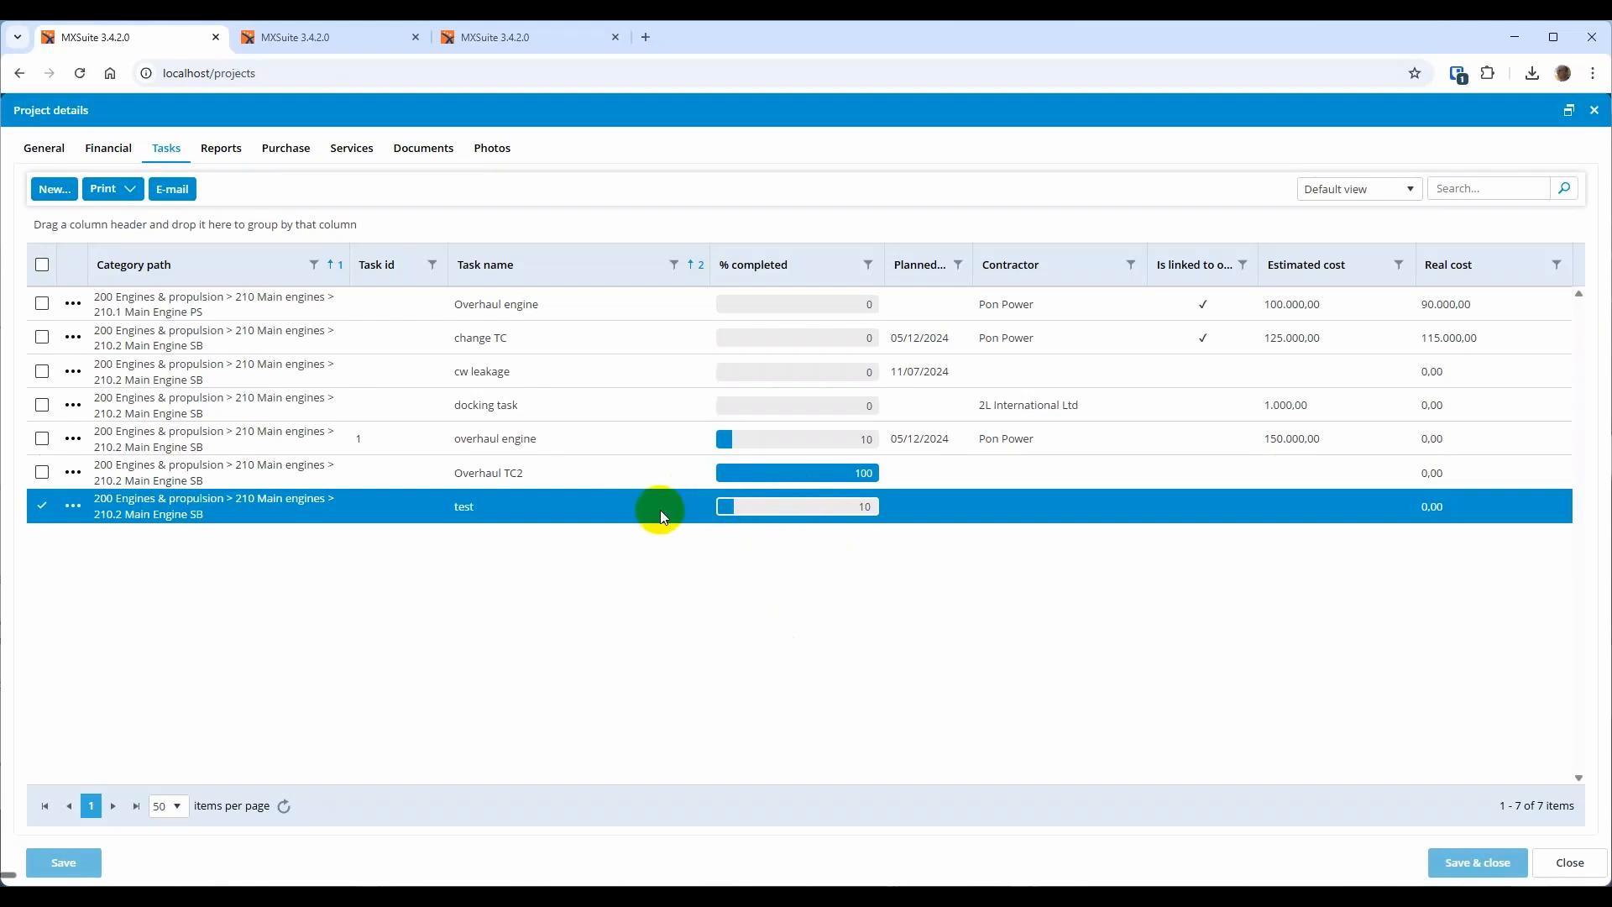
Add a third remark reading 'test' to the test task and save it
double_click(633, 507)
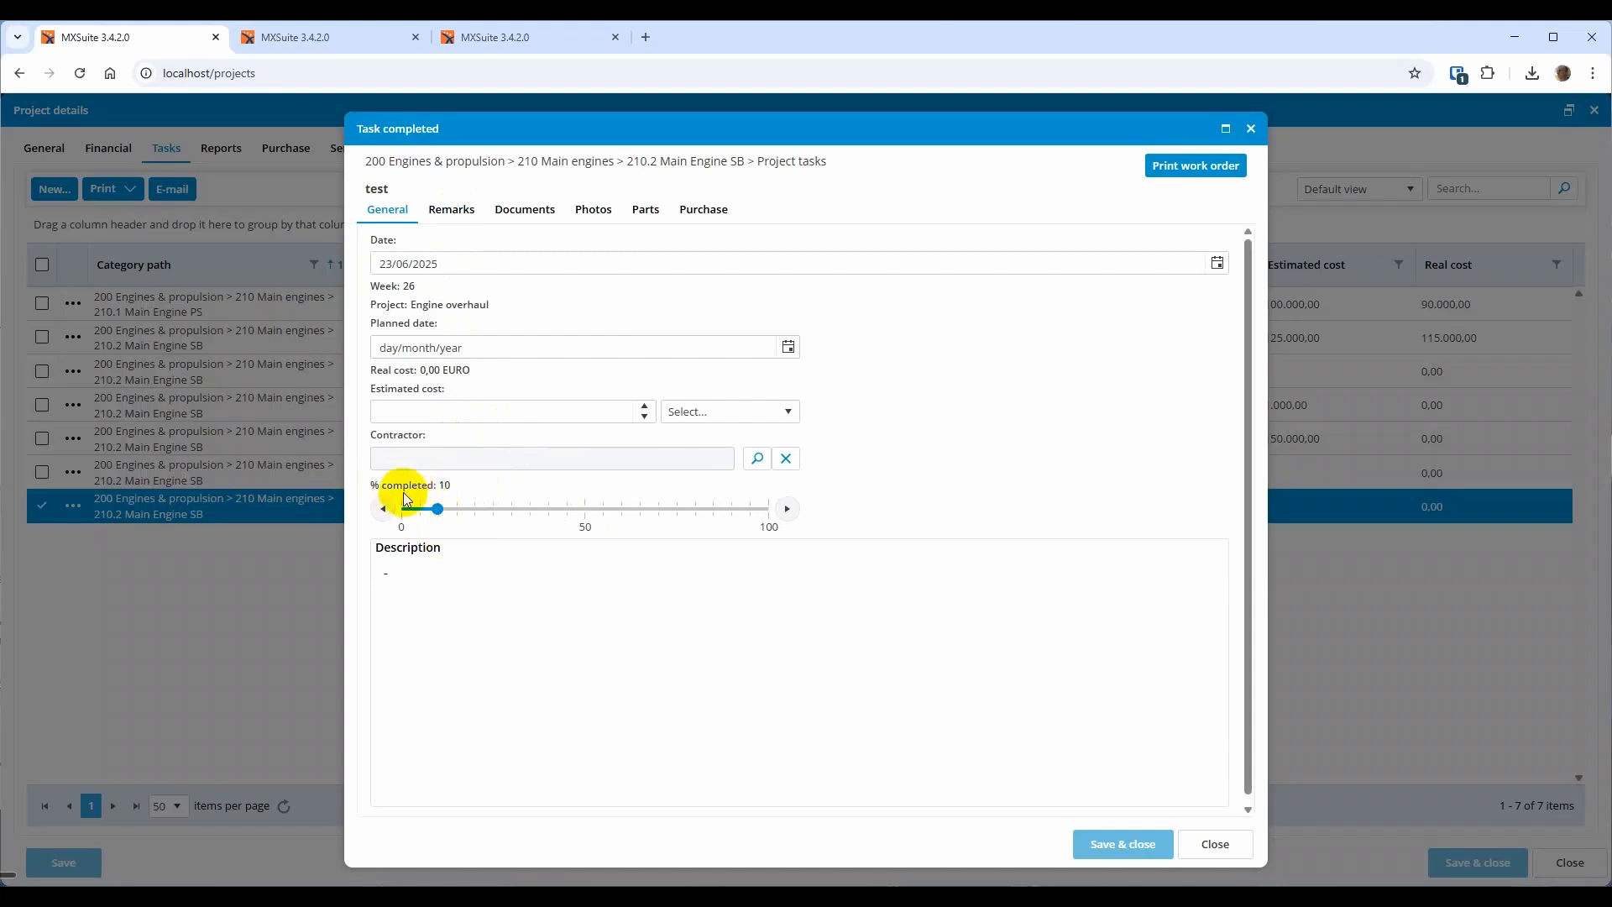
click(454, 207)
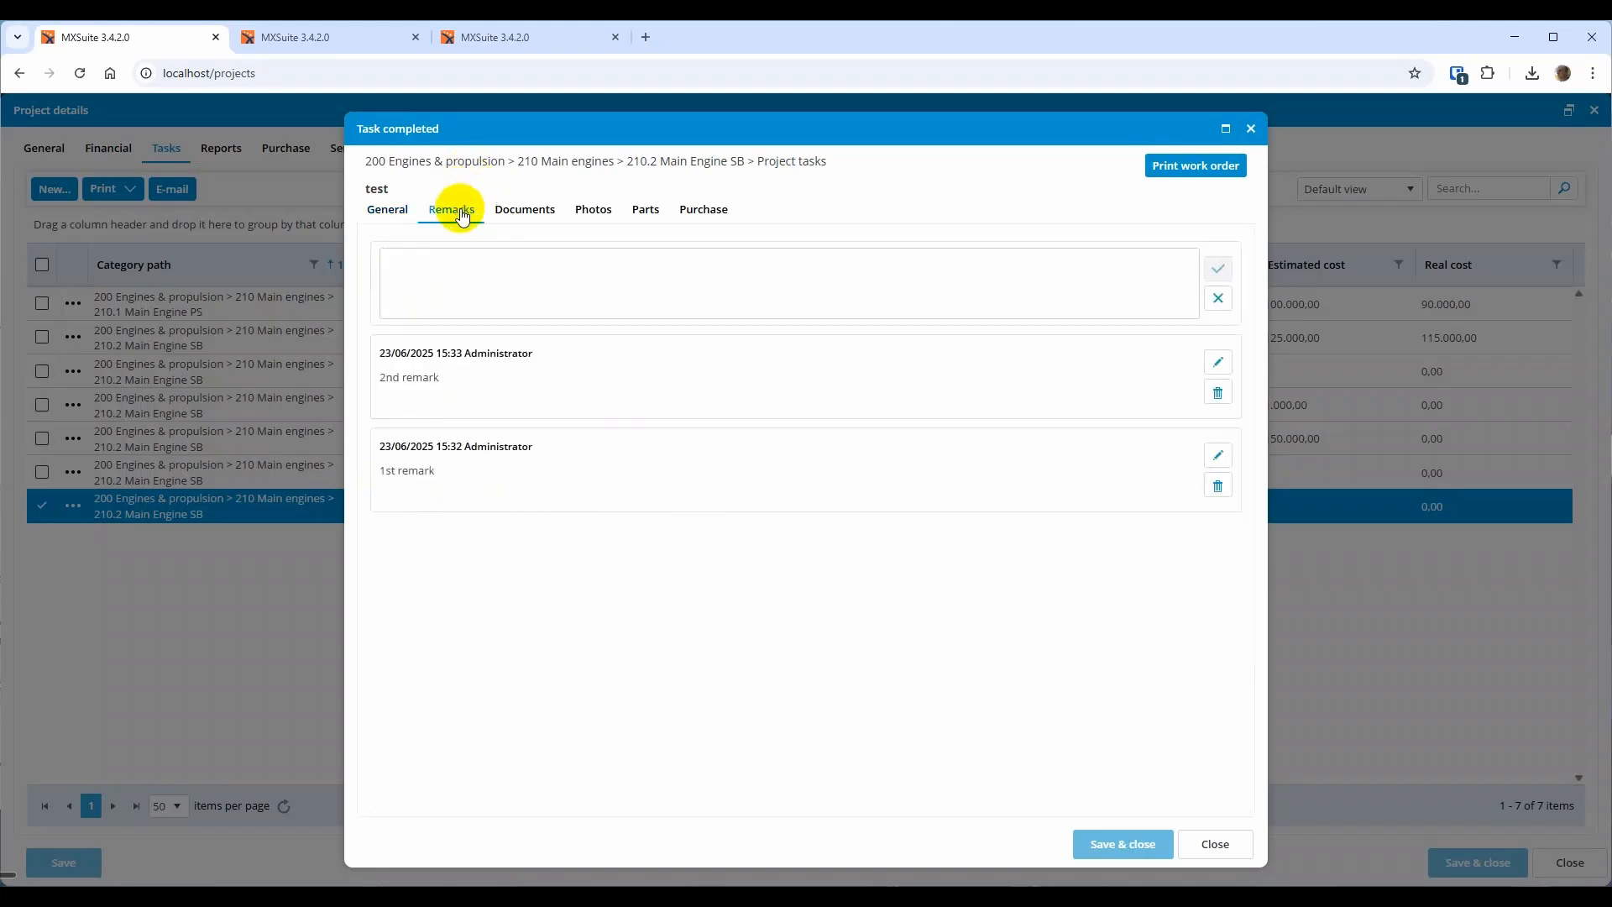
click(443, 277)
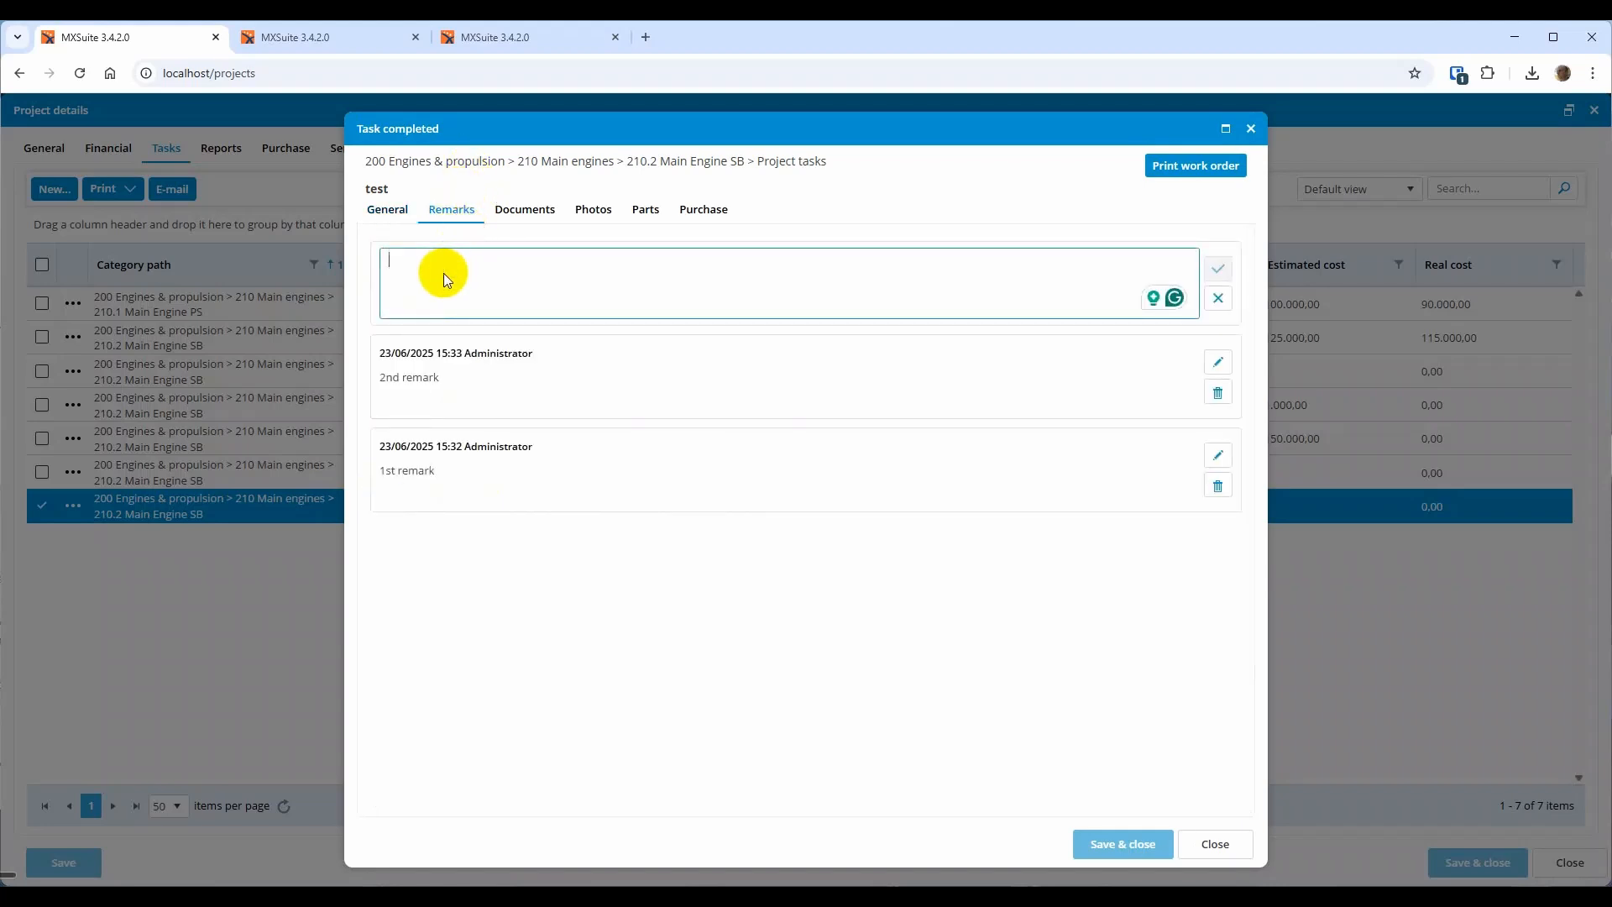
text(test)
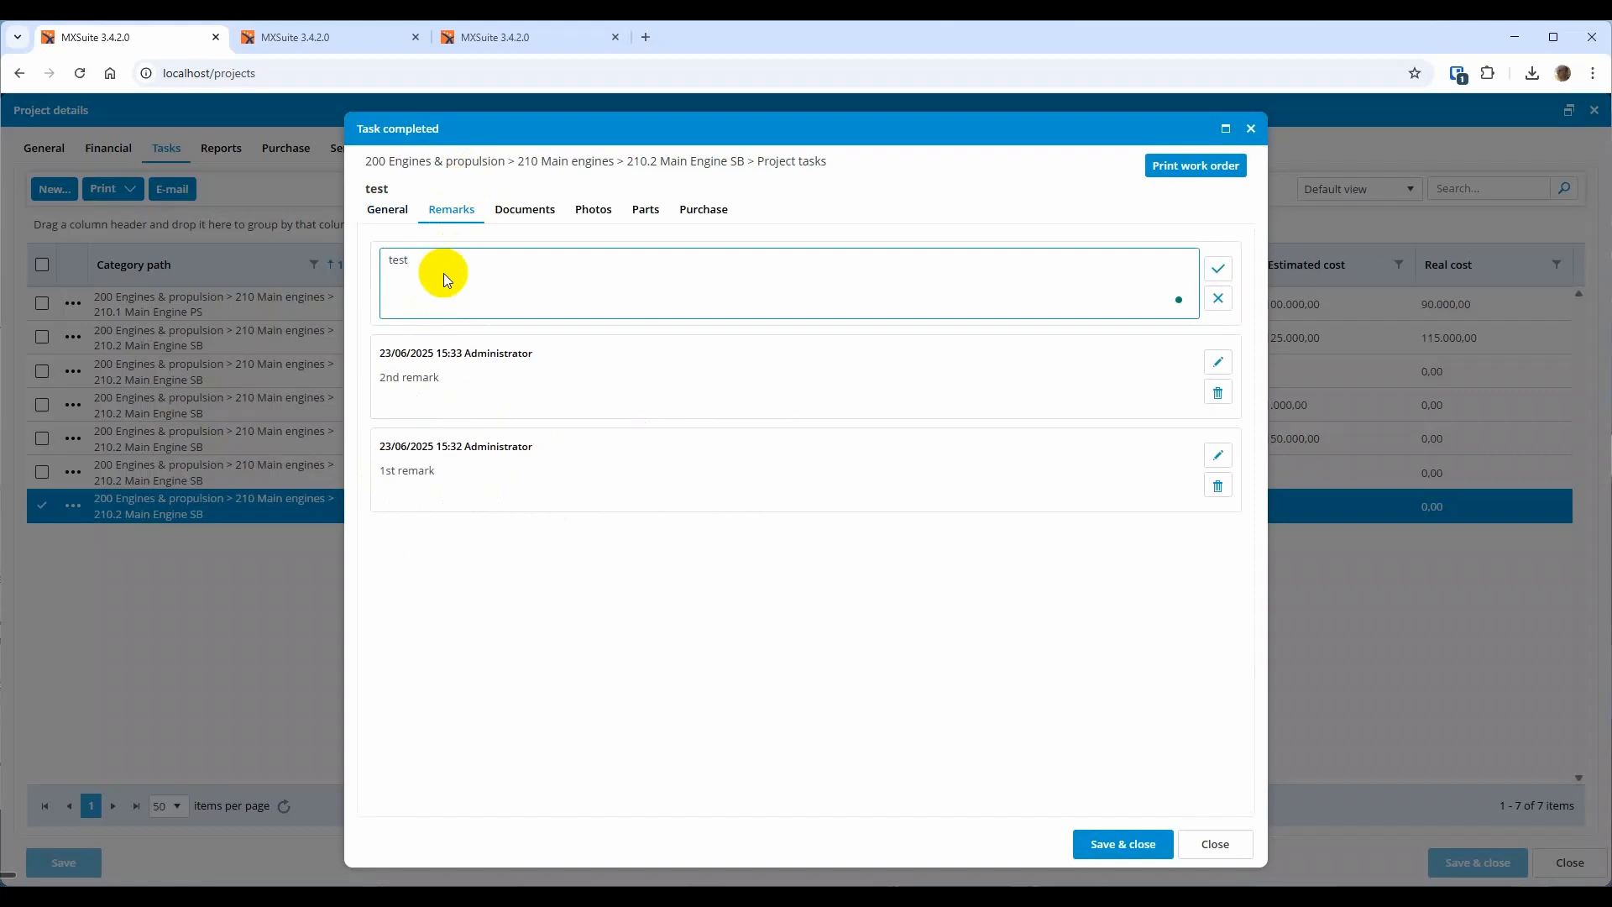
click(1217, 269)
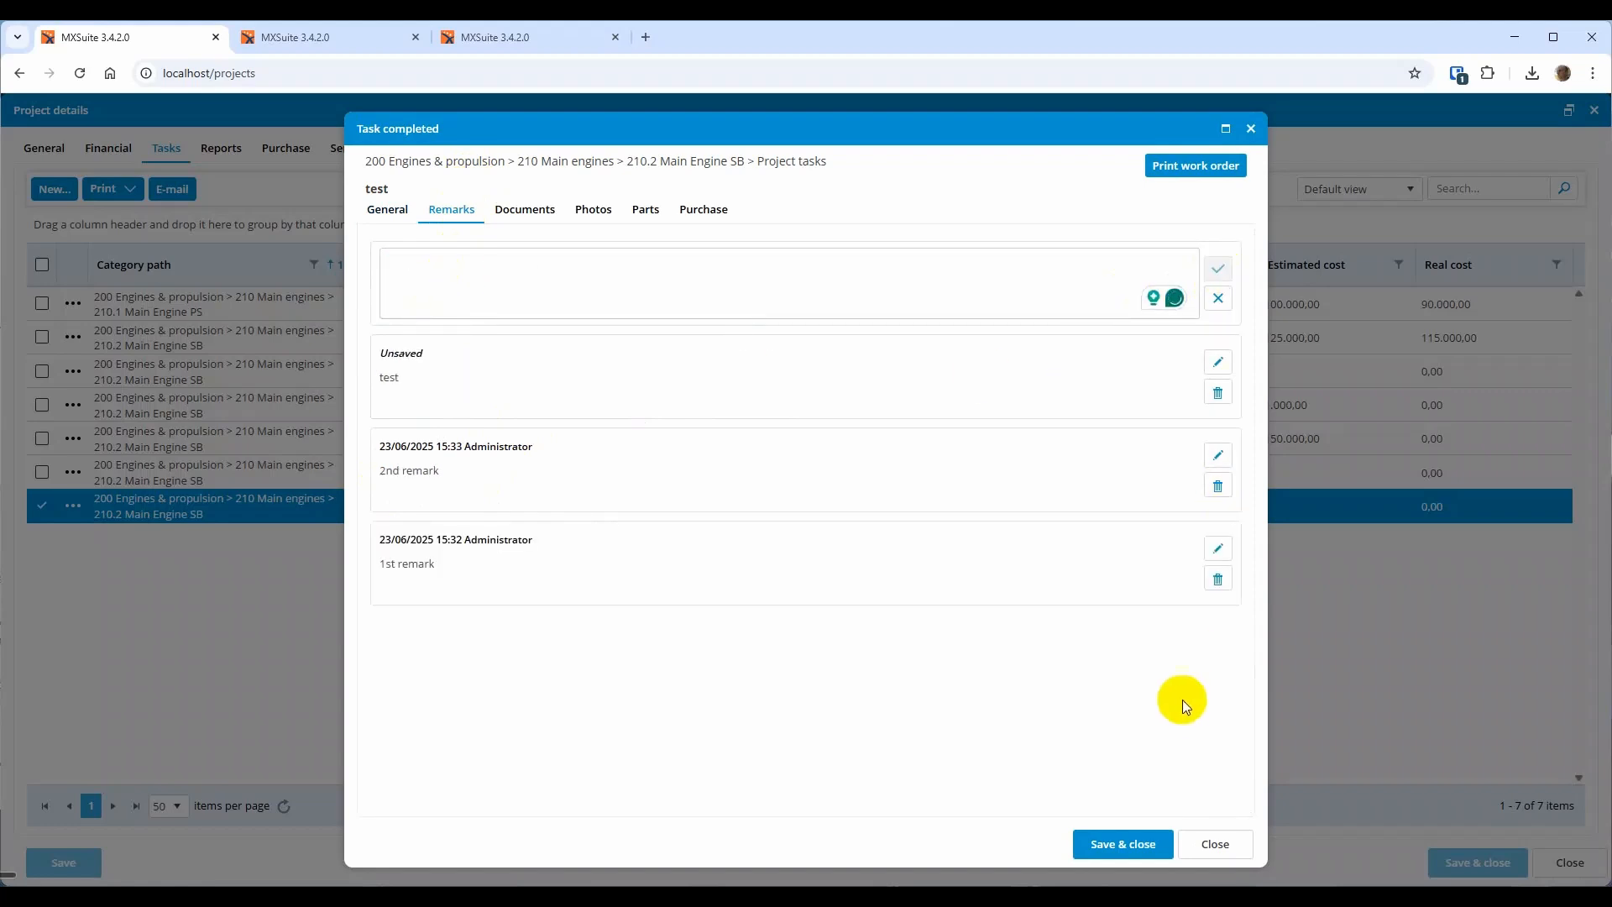
click(1127, 840)
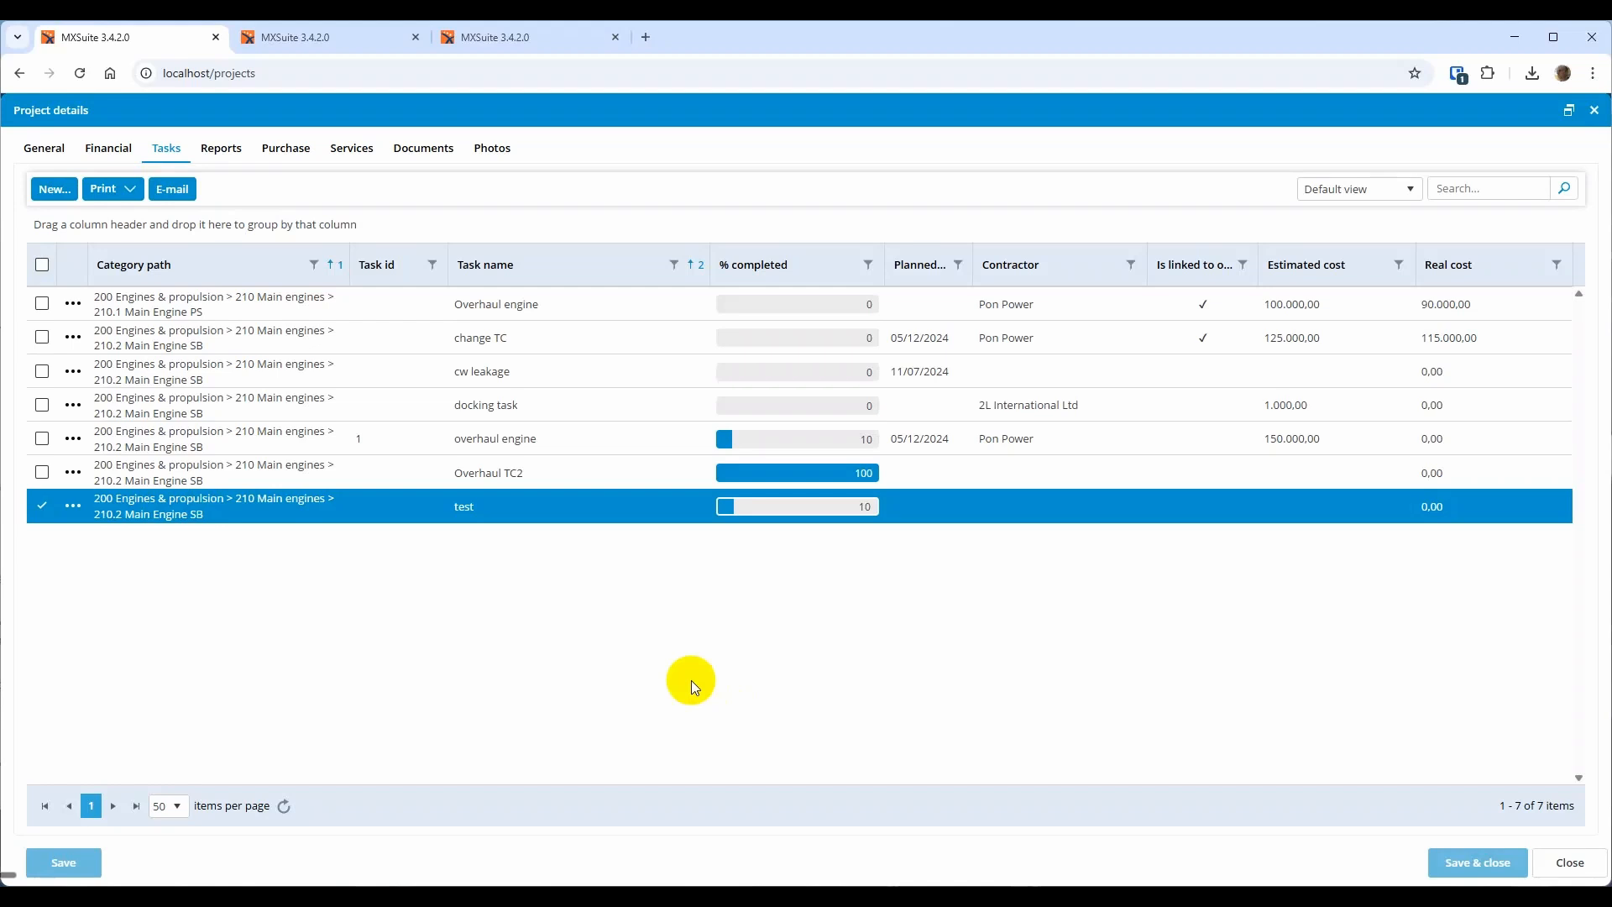
Invoke Delete task(s) on the test task alone
click(537, 548)
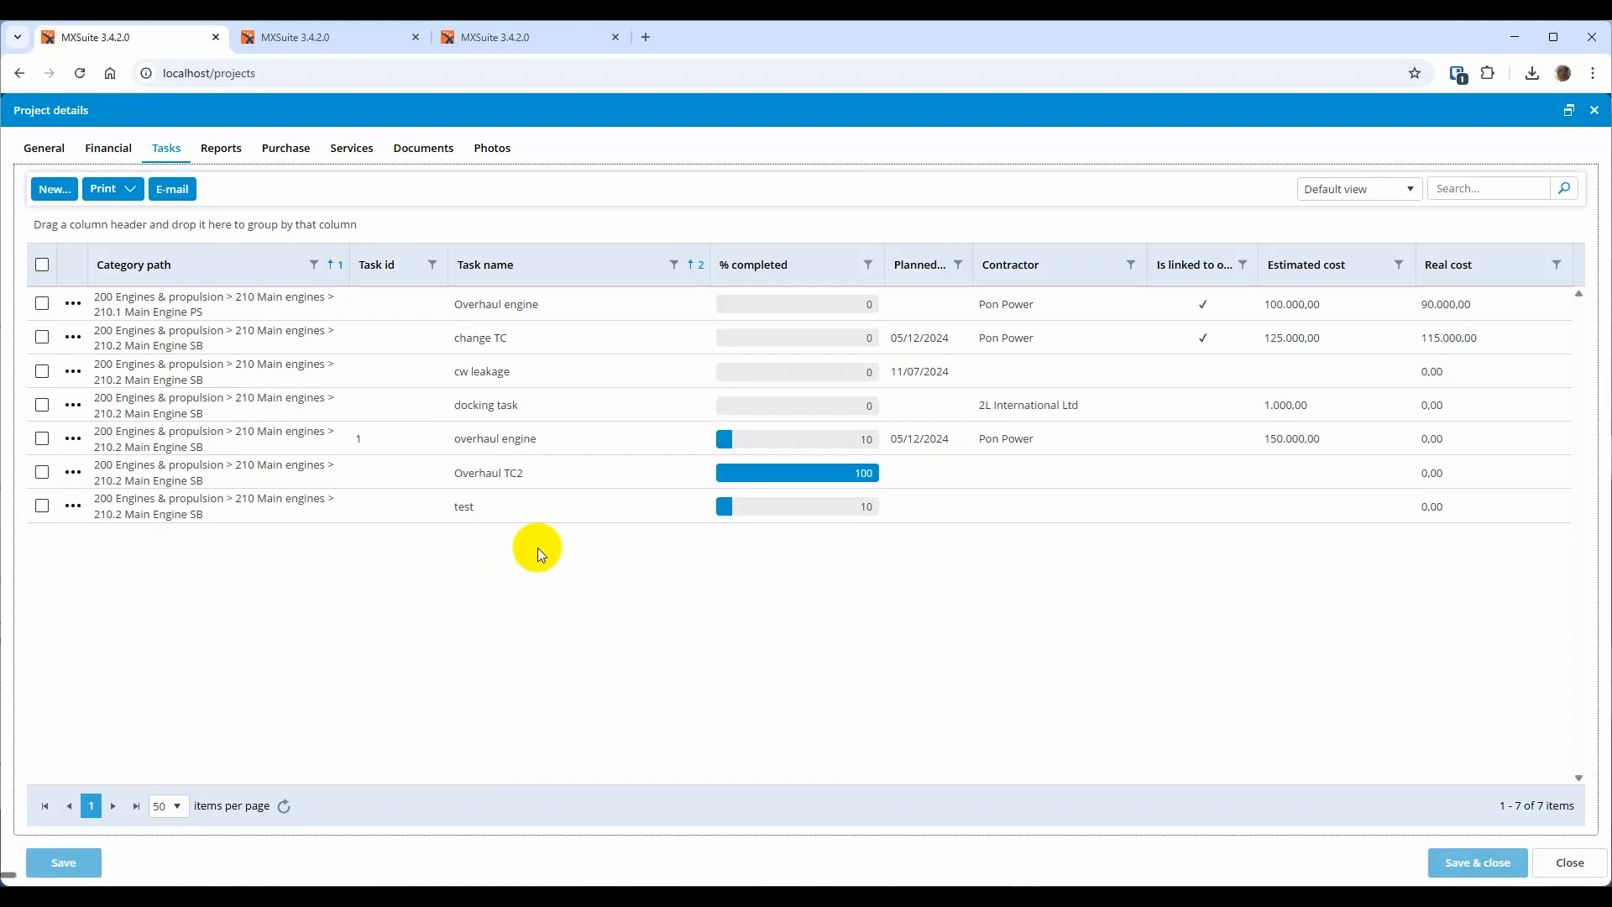
right_click(557, 511)
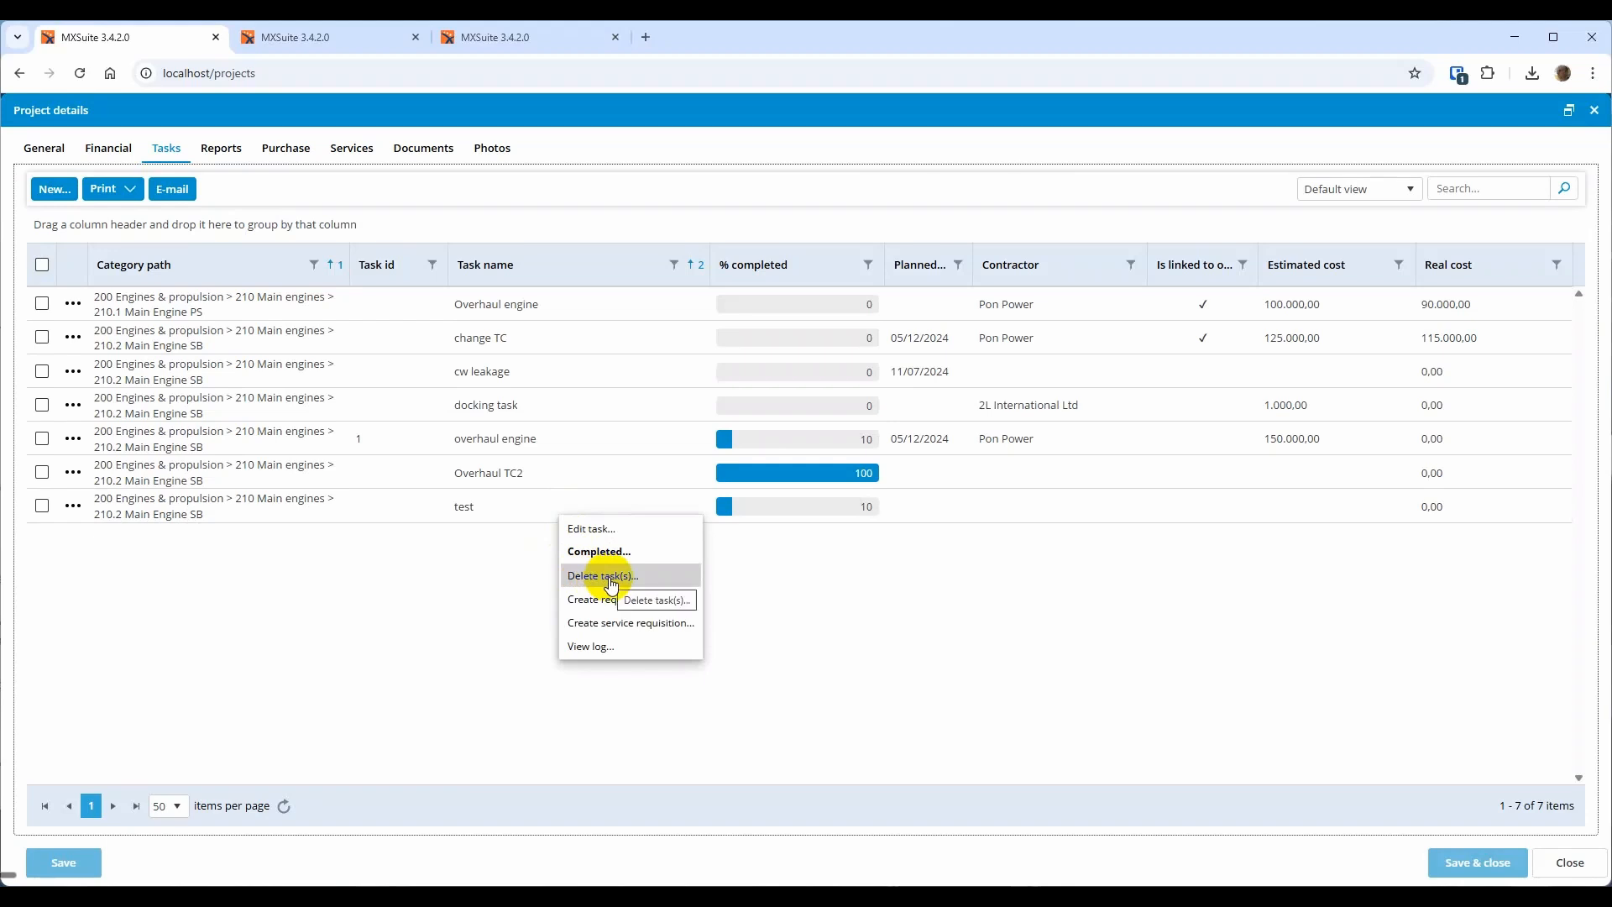
click(512, 507)
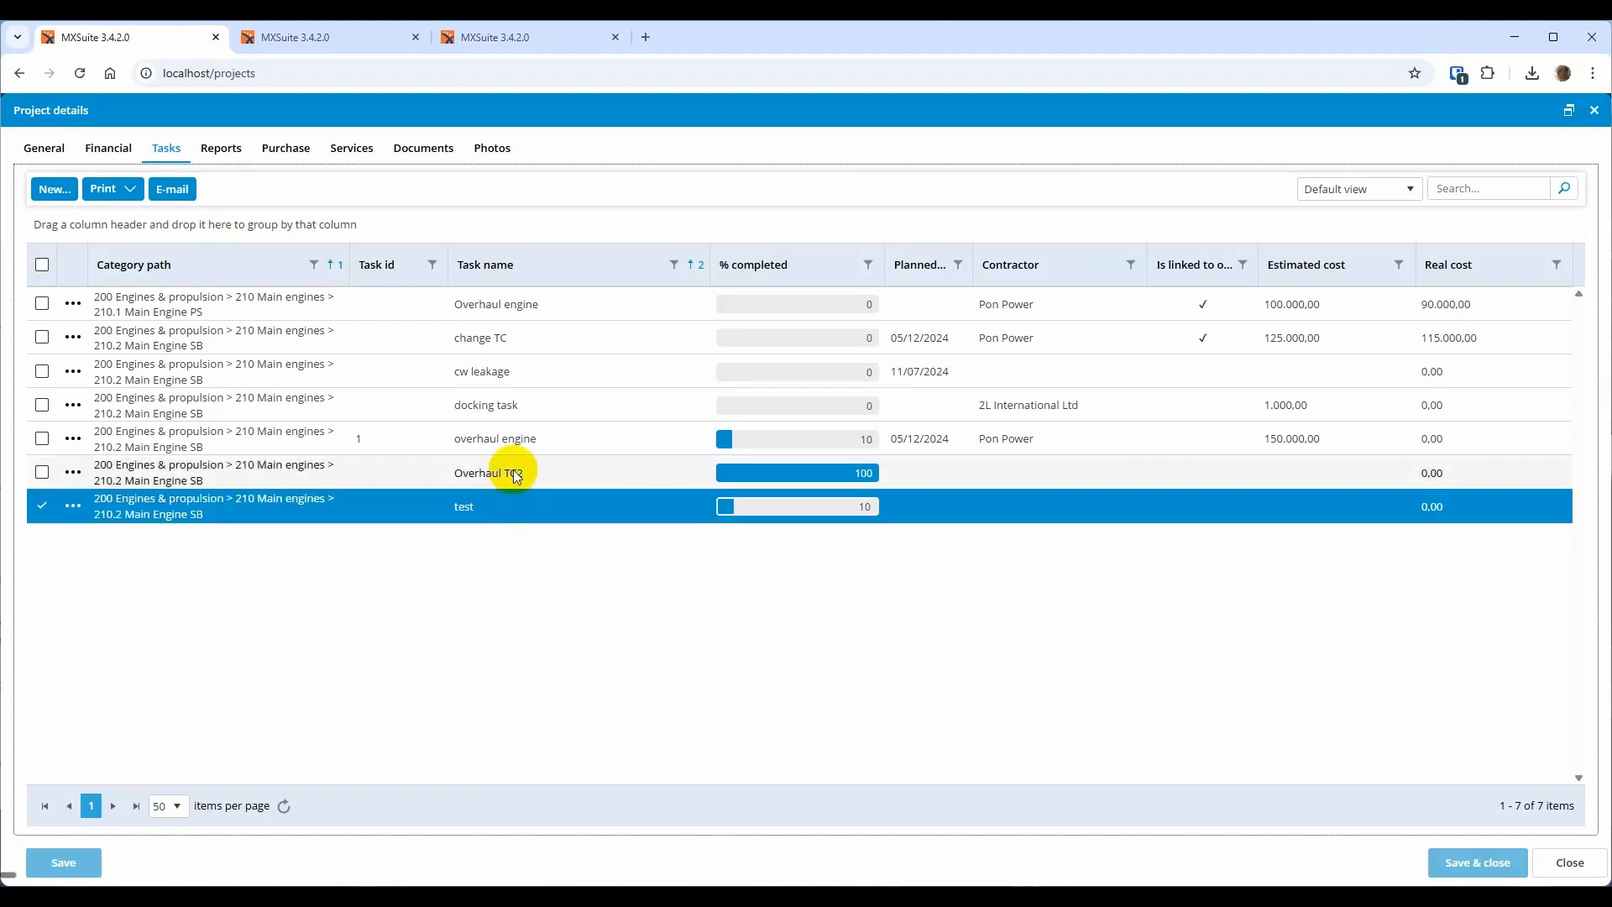
Invoke Delete task(s) on the test and overhaul engine tasks, then go to Purchase orders
ctrl+click(523, 443)
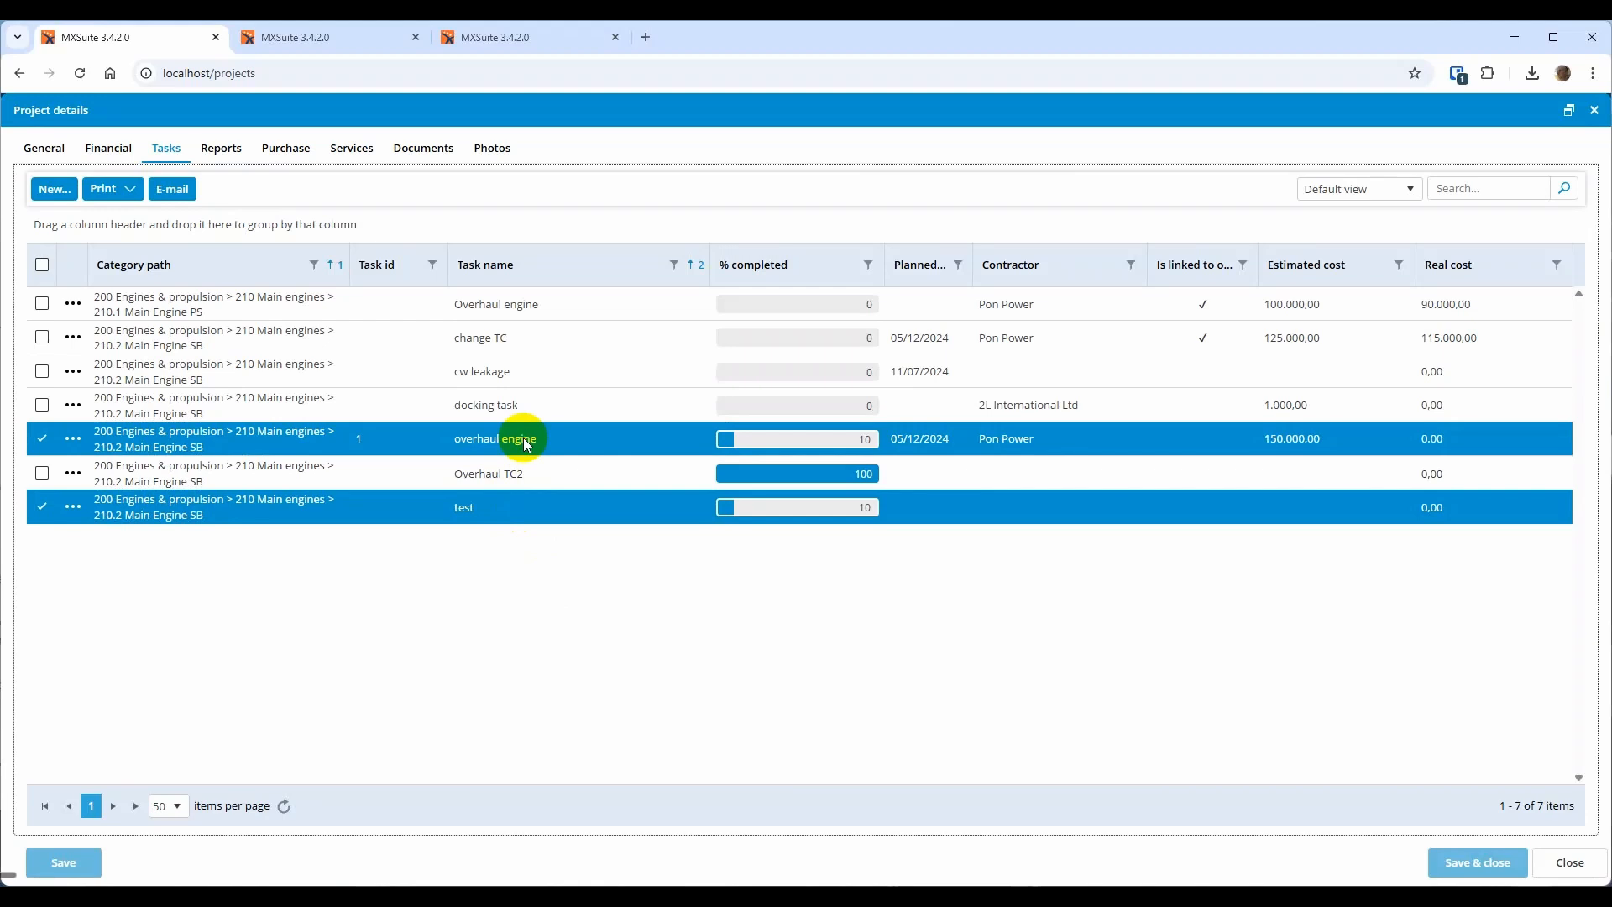
right_click(524, 442)
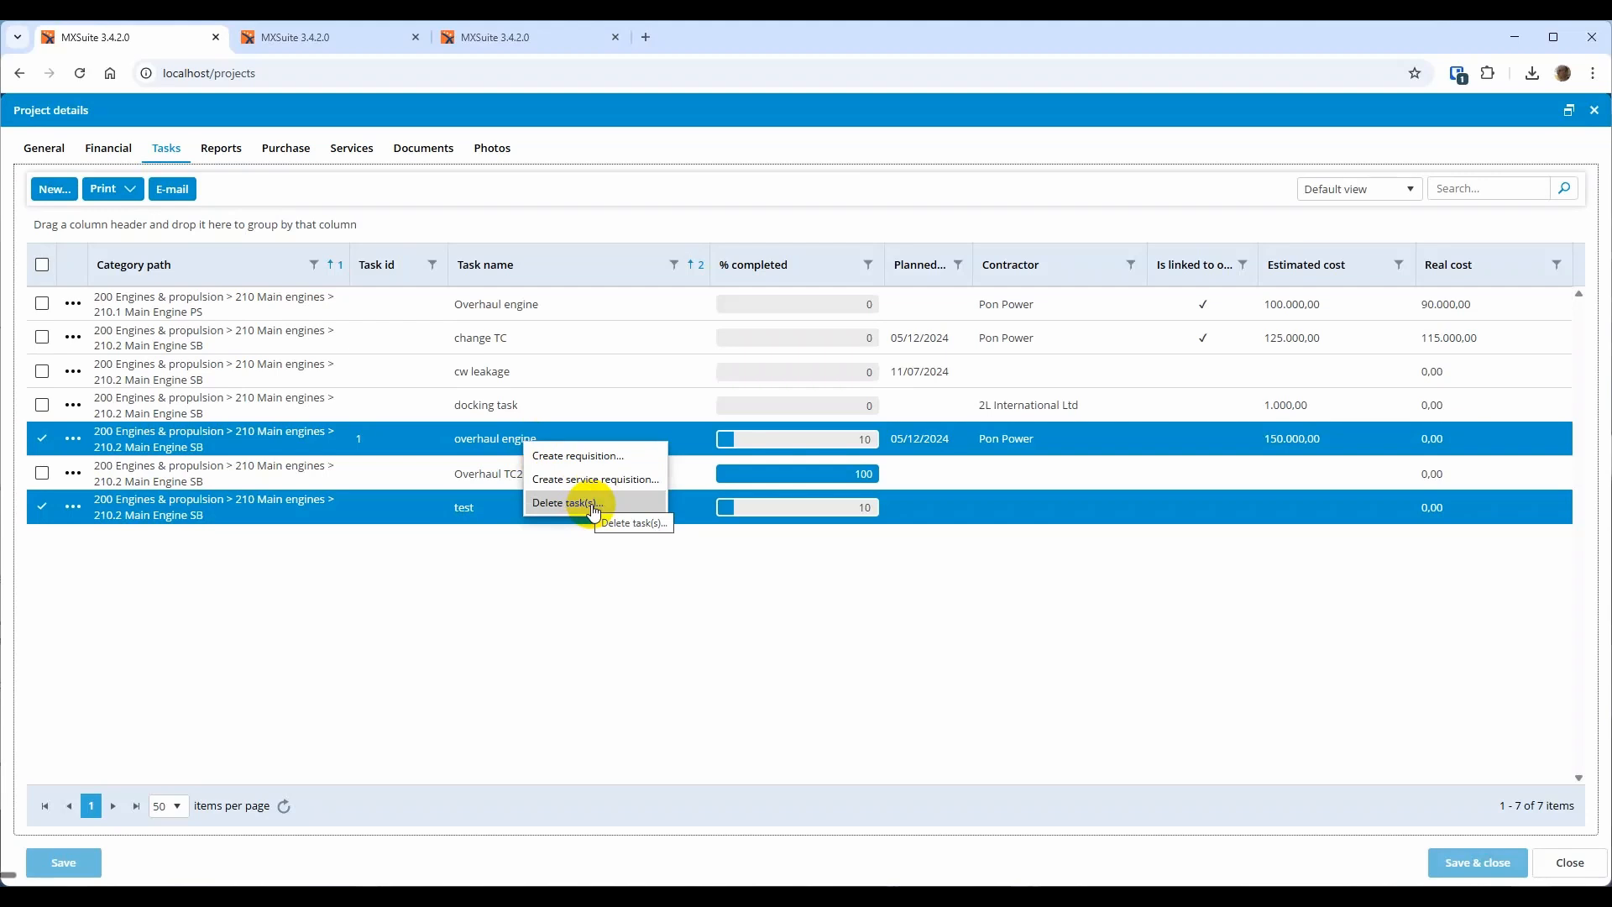
click(484, 551)
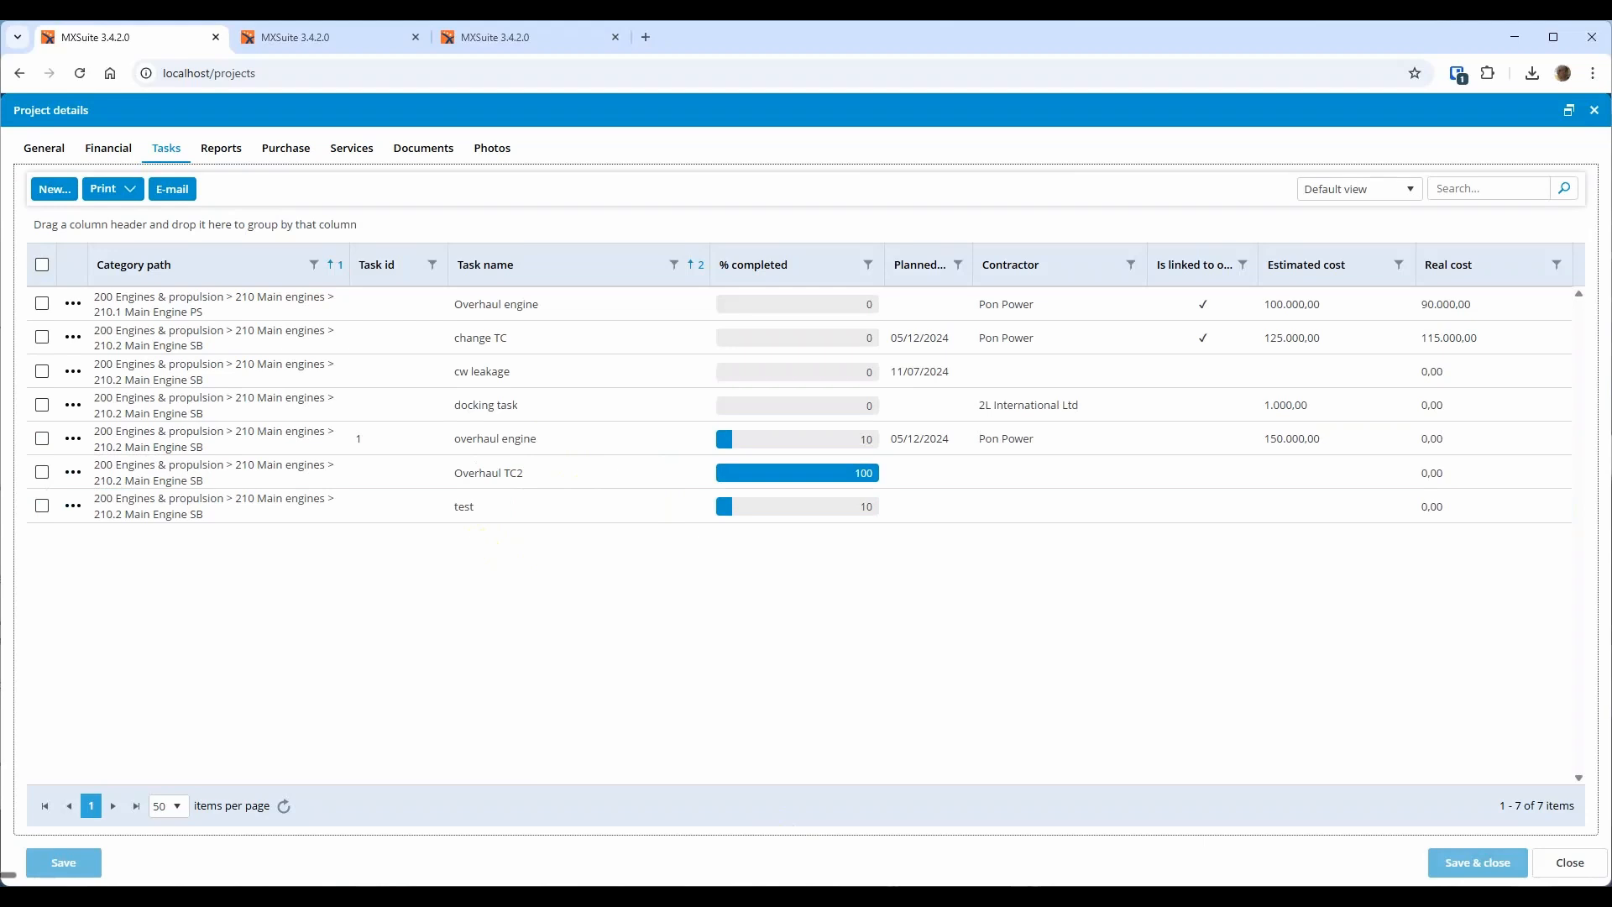
click(942, 381)
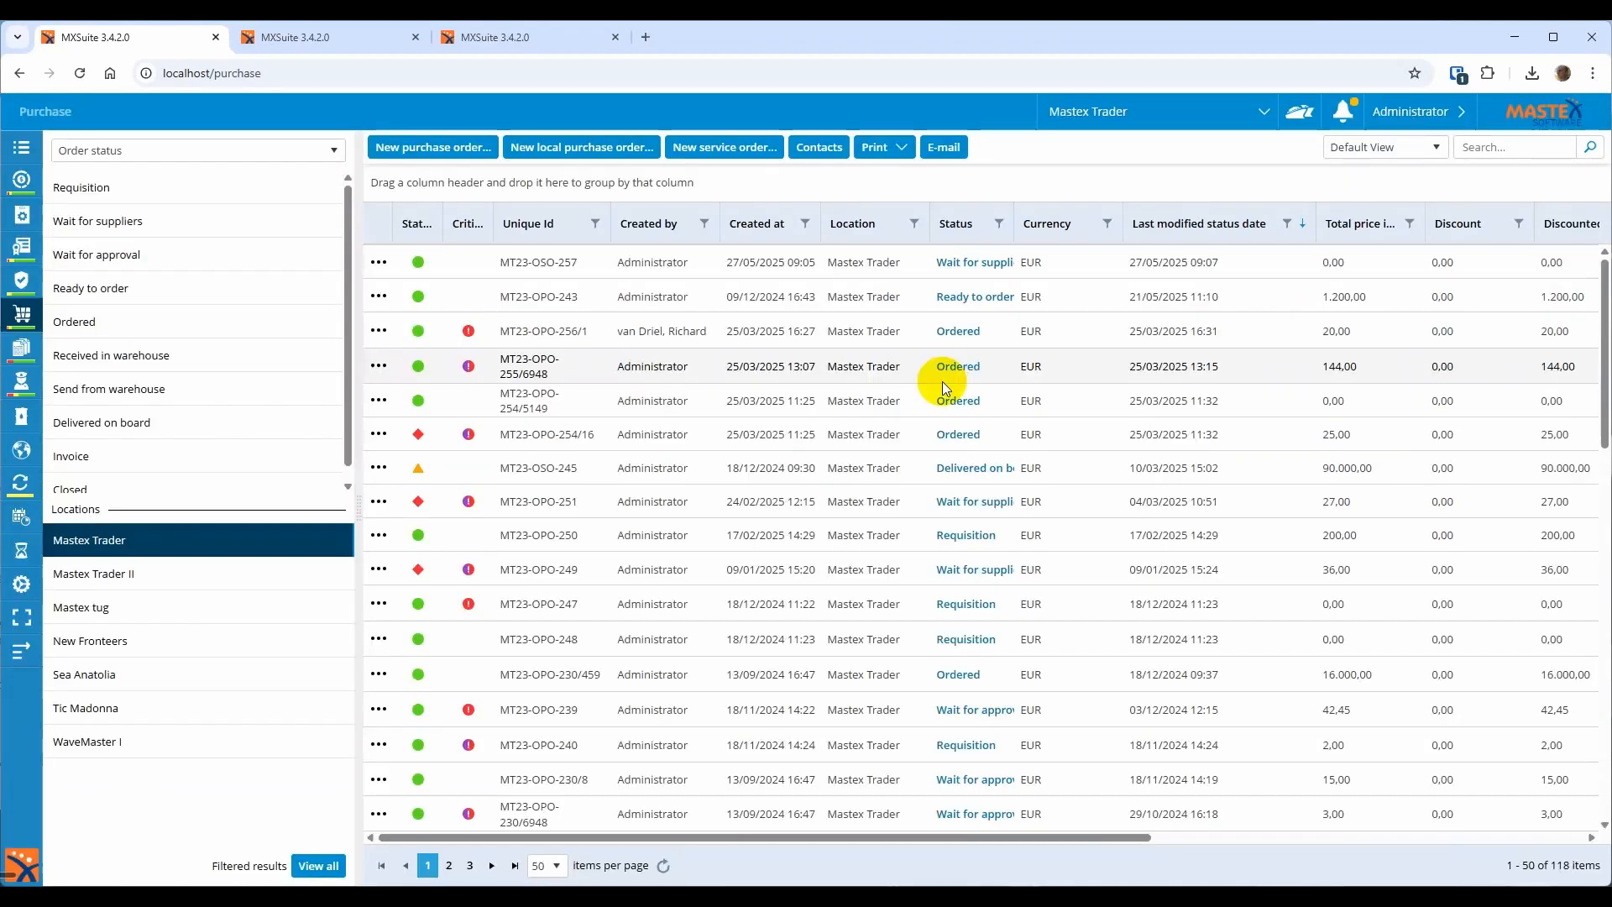
Reject the CW leakage line of service order MT23-OSO-257, confirm, and save the order
click(854, 267)
click(854, 267)
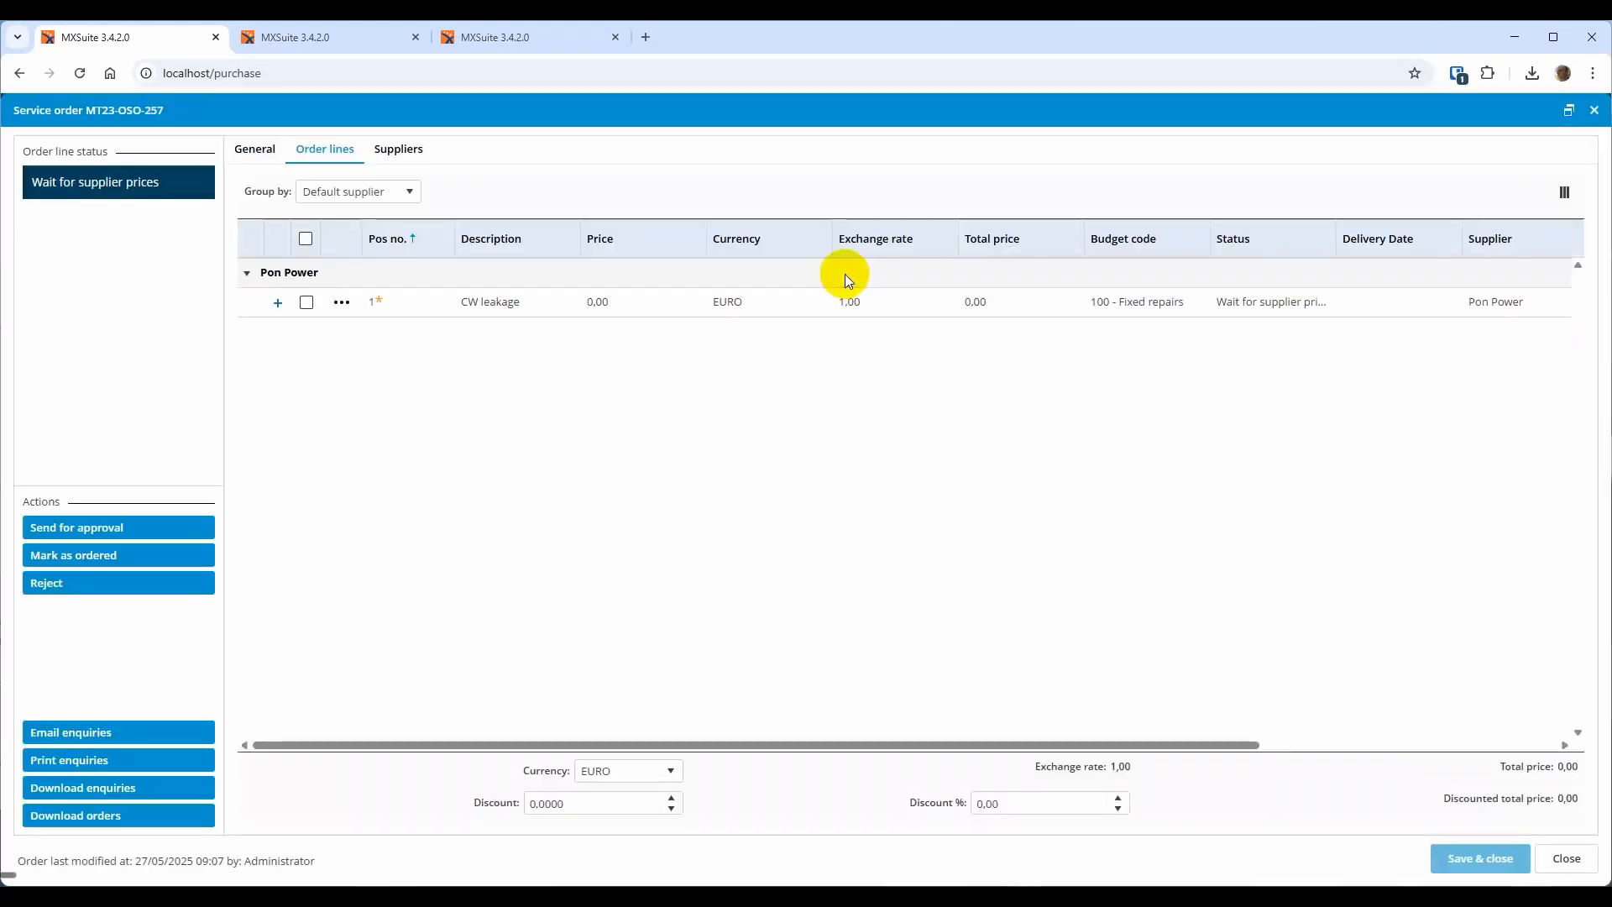
click(581, 301)
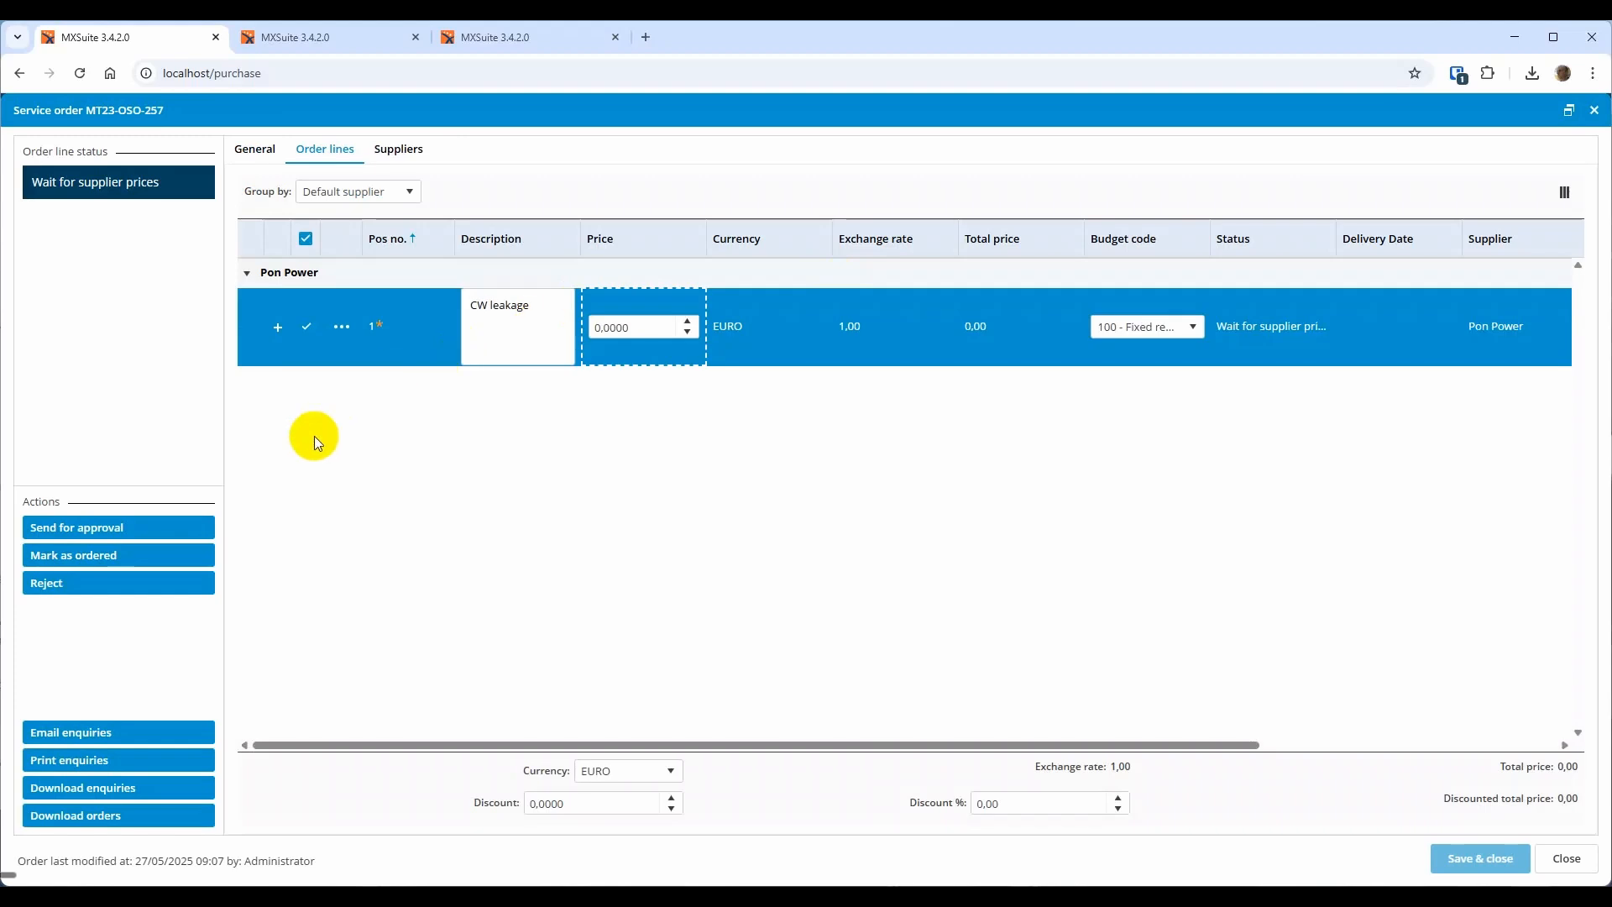
click(55, 587)
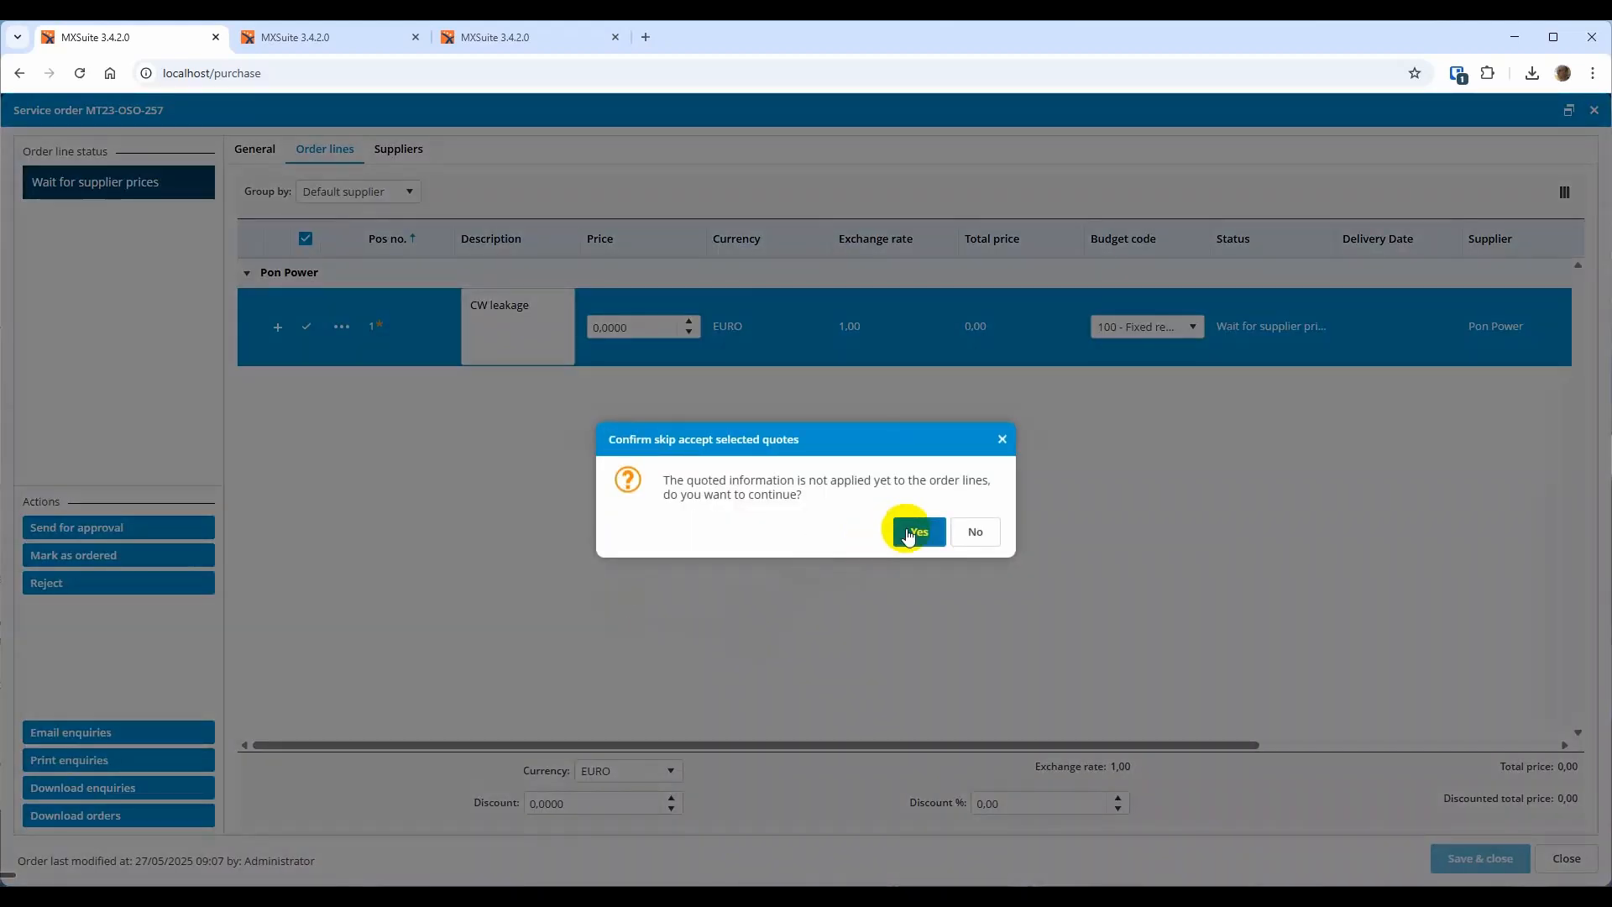
click(911, 536)
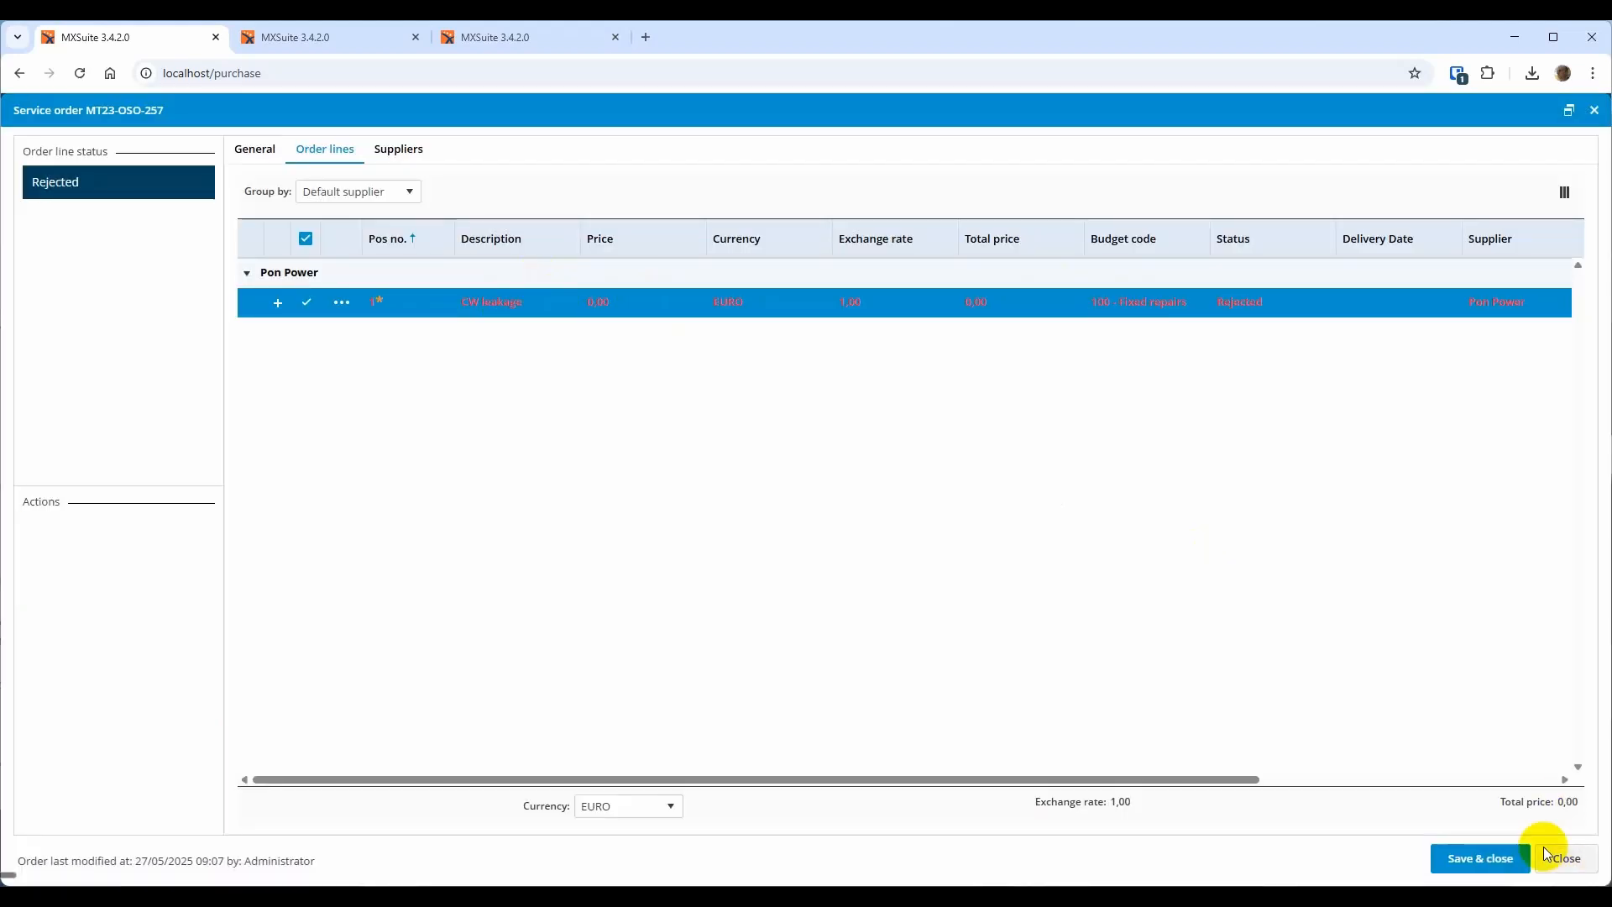
click(1478, 855)
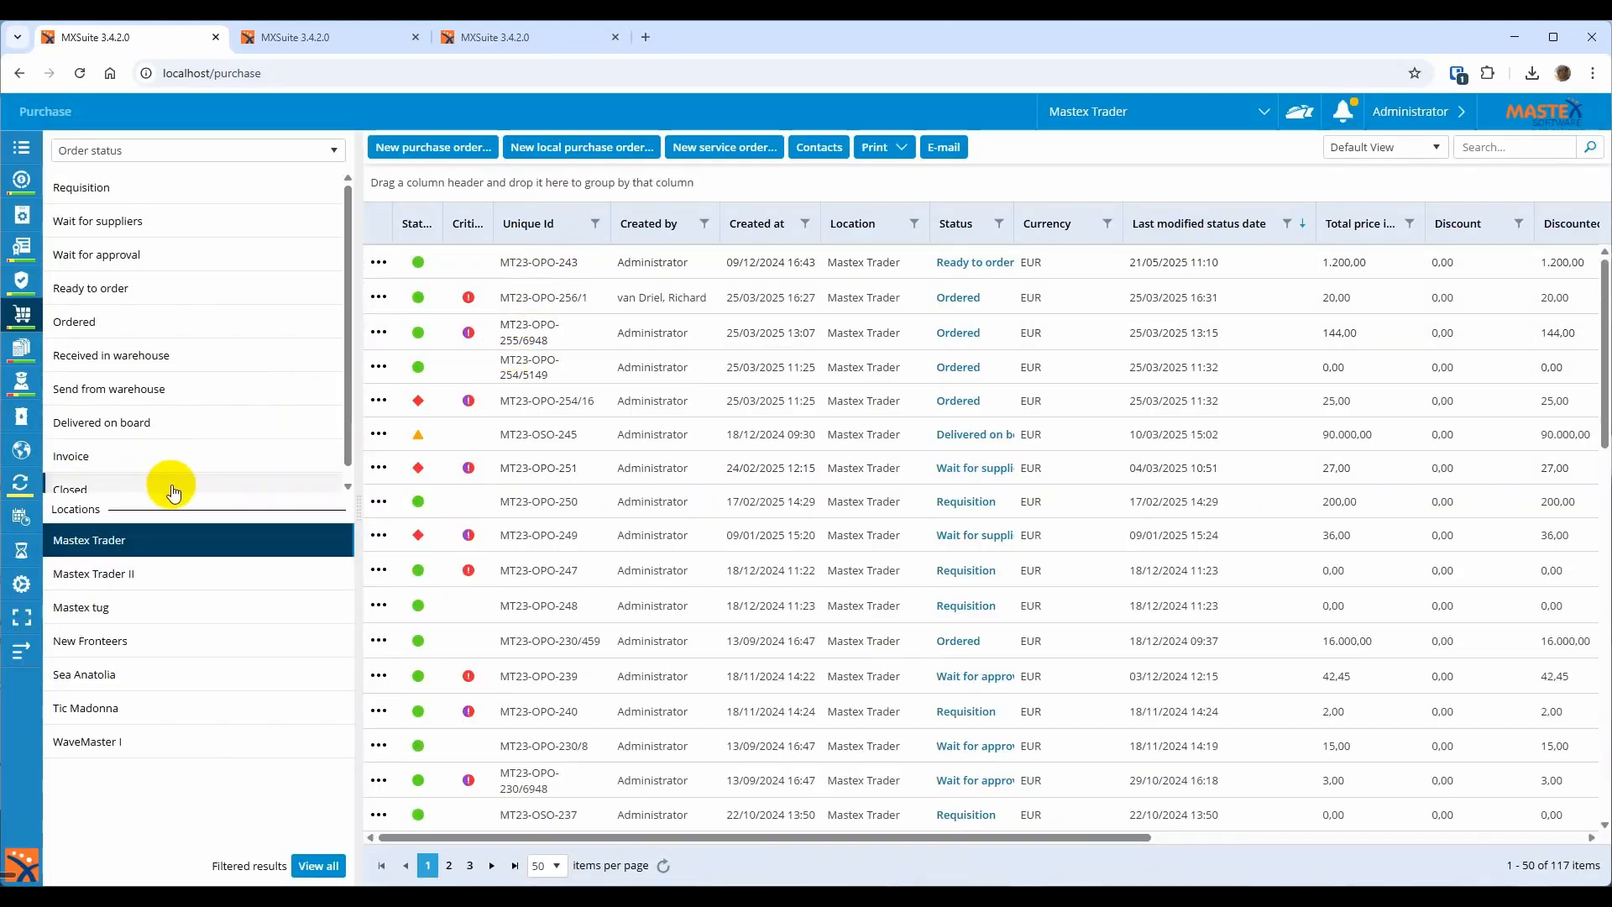
Scroll the sidebar to reach Crewing > Planning for vessel Mastex Trader
scroll(151, 479, down, 1)
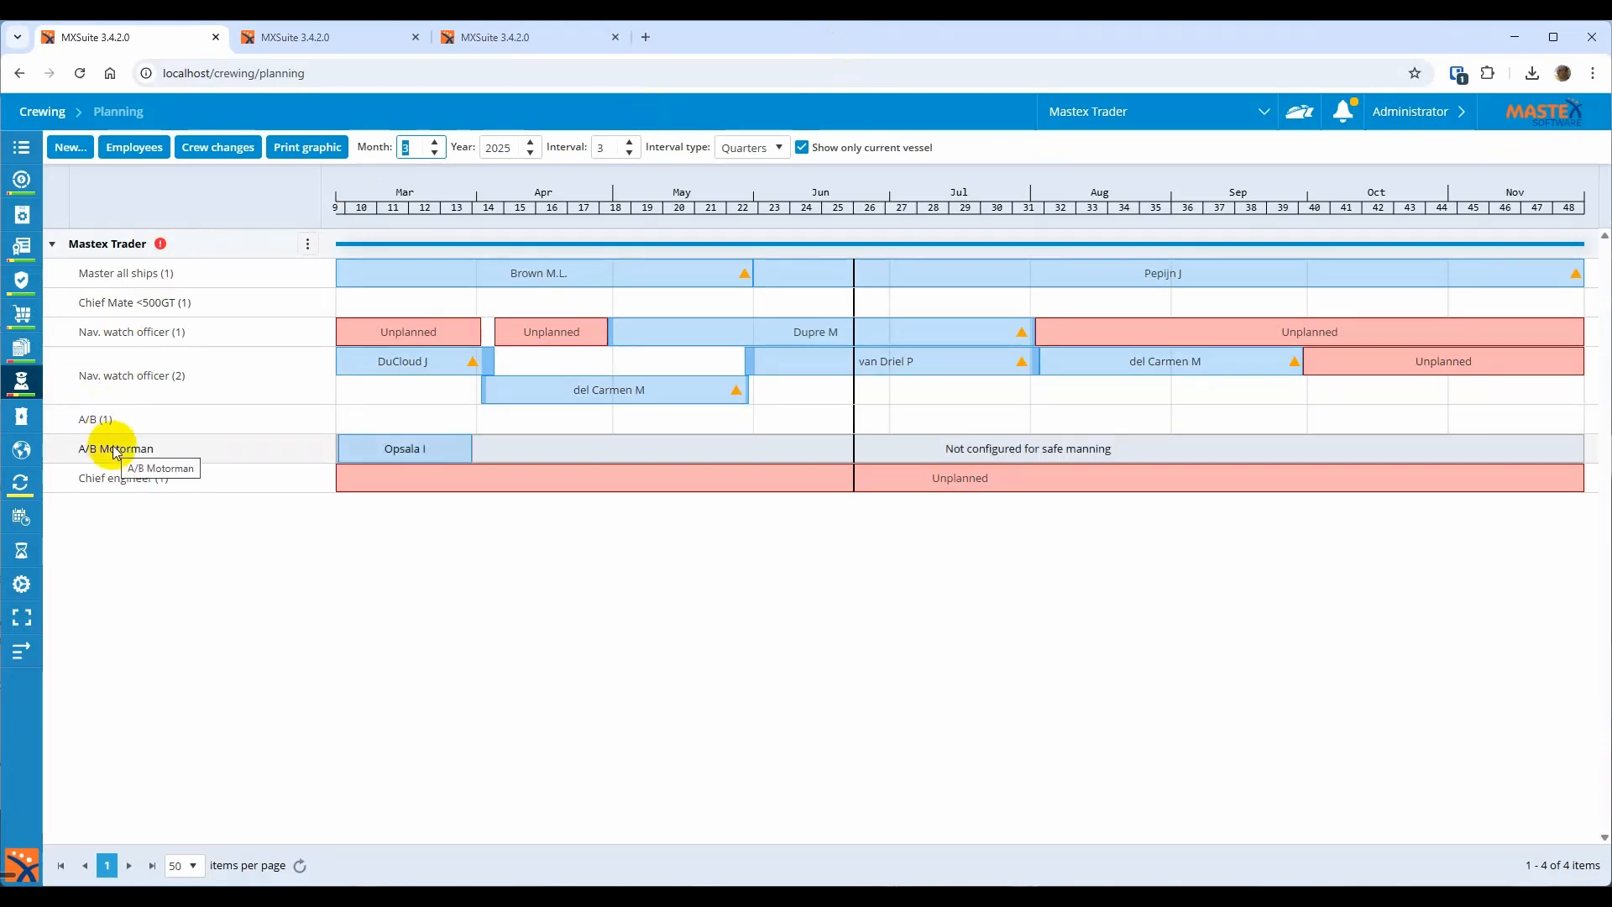
mouse_move(390, 450)
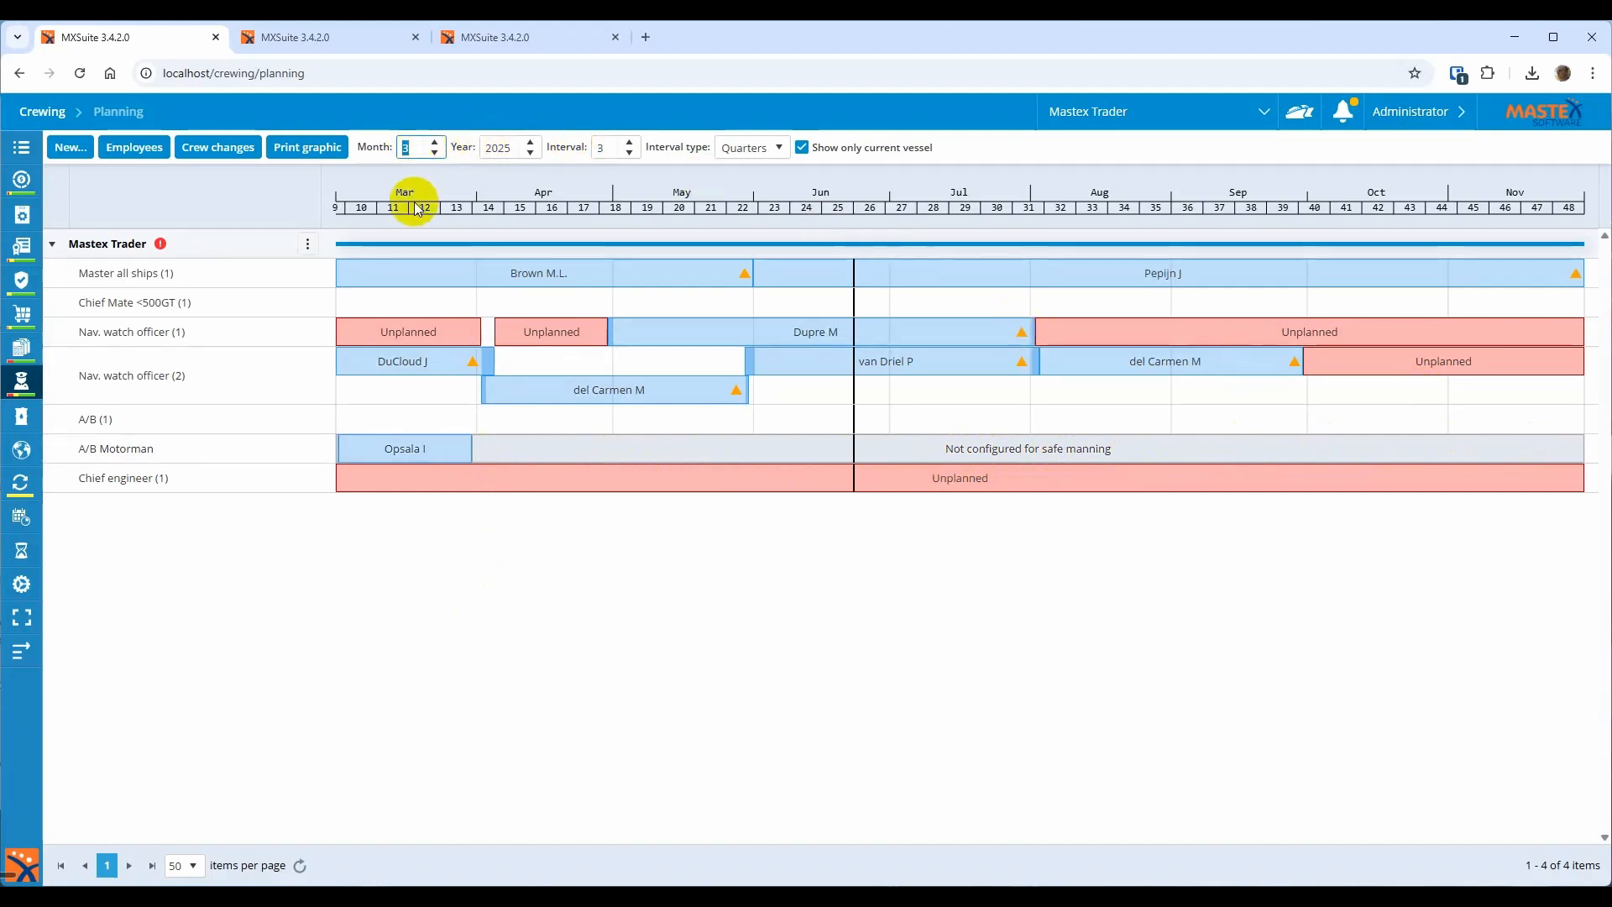
Change the planning Month from 3 to 4 so the timeline starts in April 2025
click(435, 142)
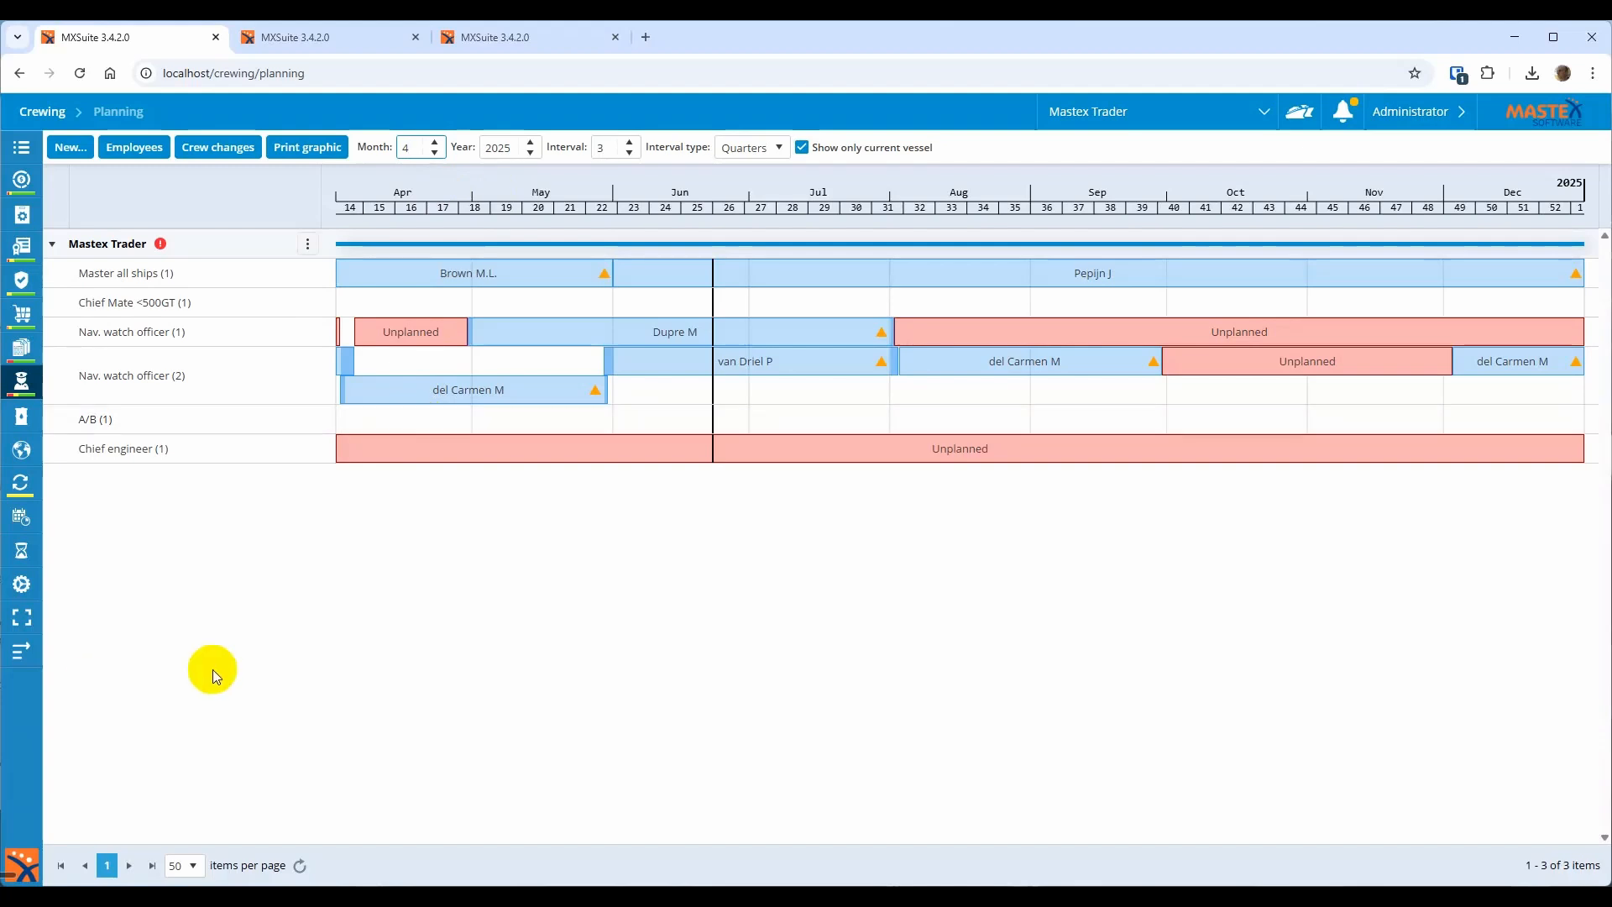
mouse_move(68, 580)
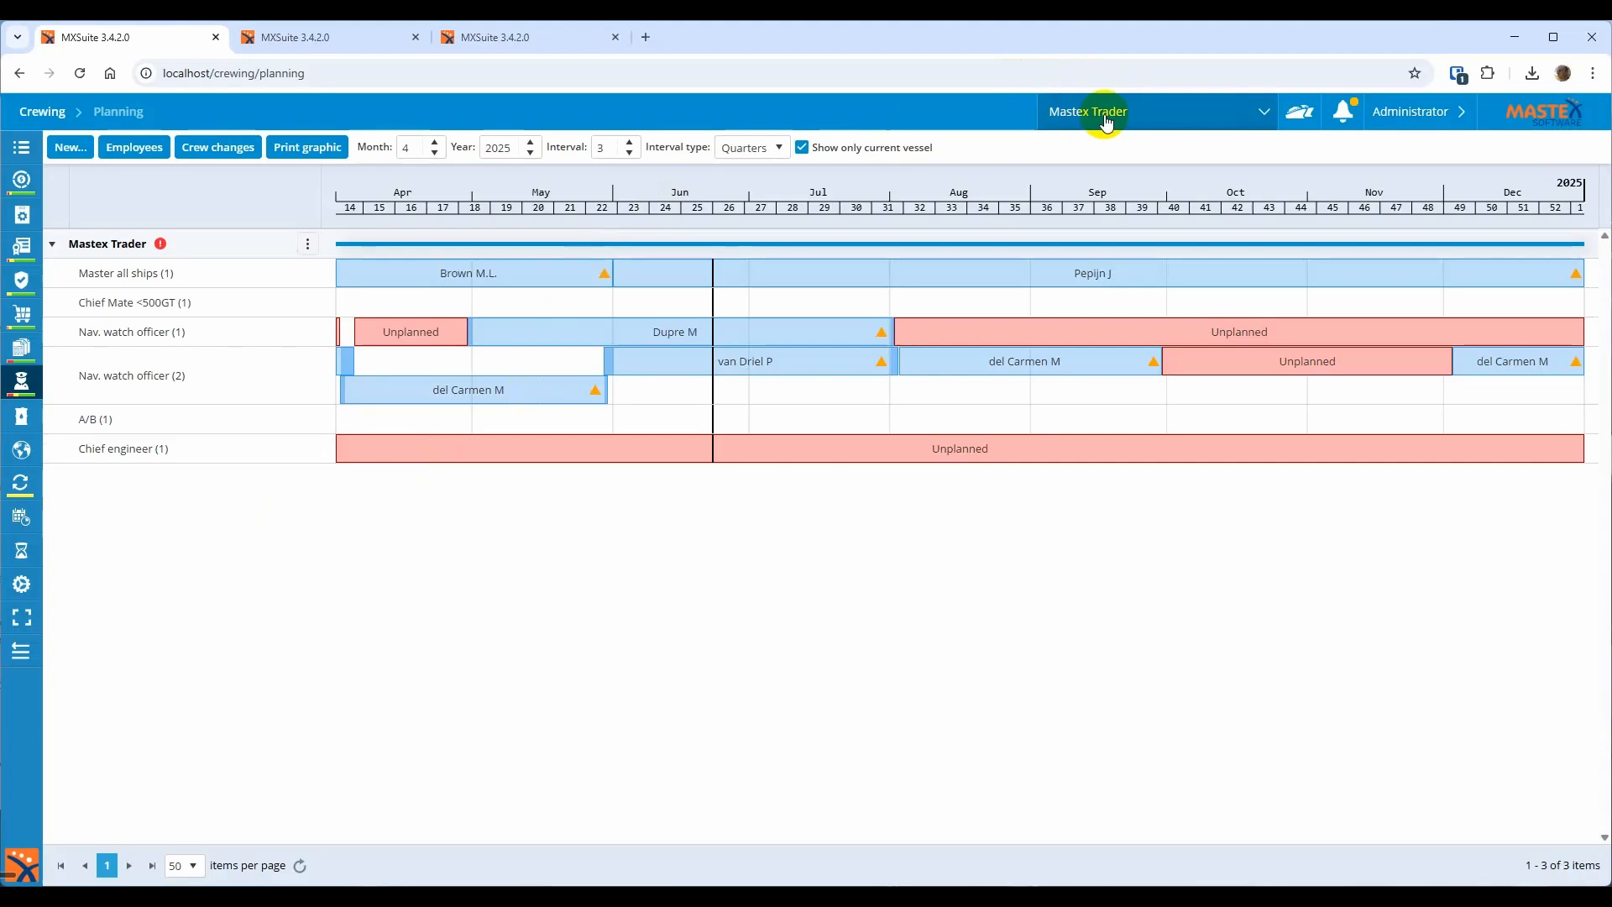
Switch to the Crewing Settings tab and scroll down to the signed on/off status options
click(331, 44)
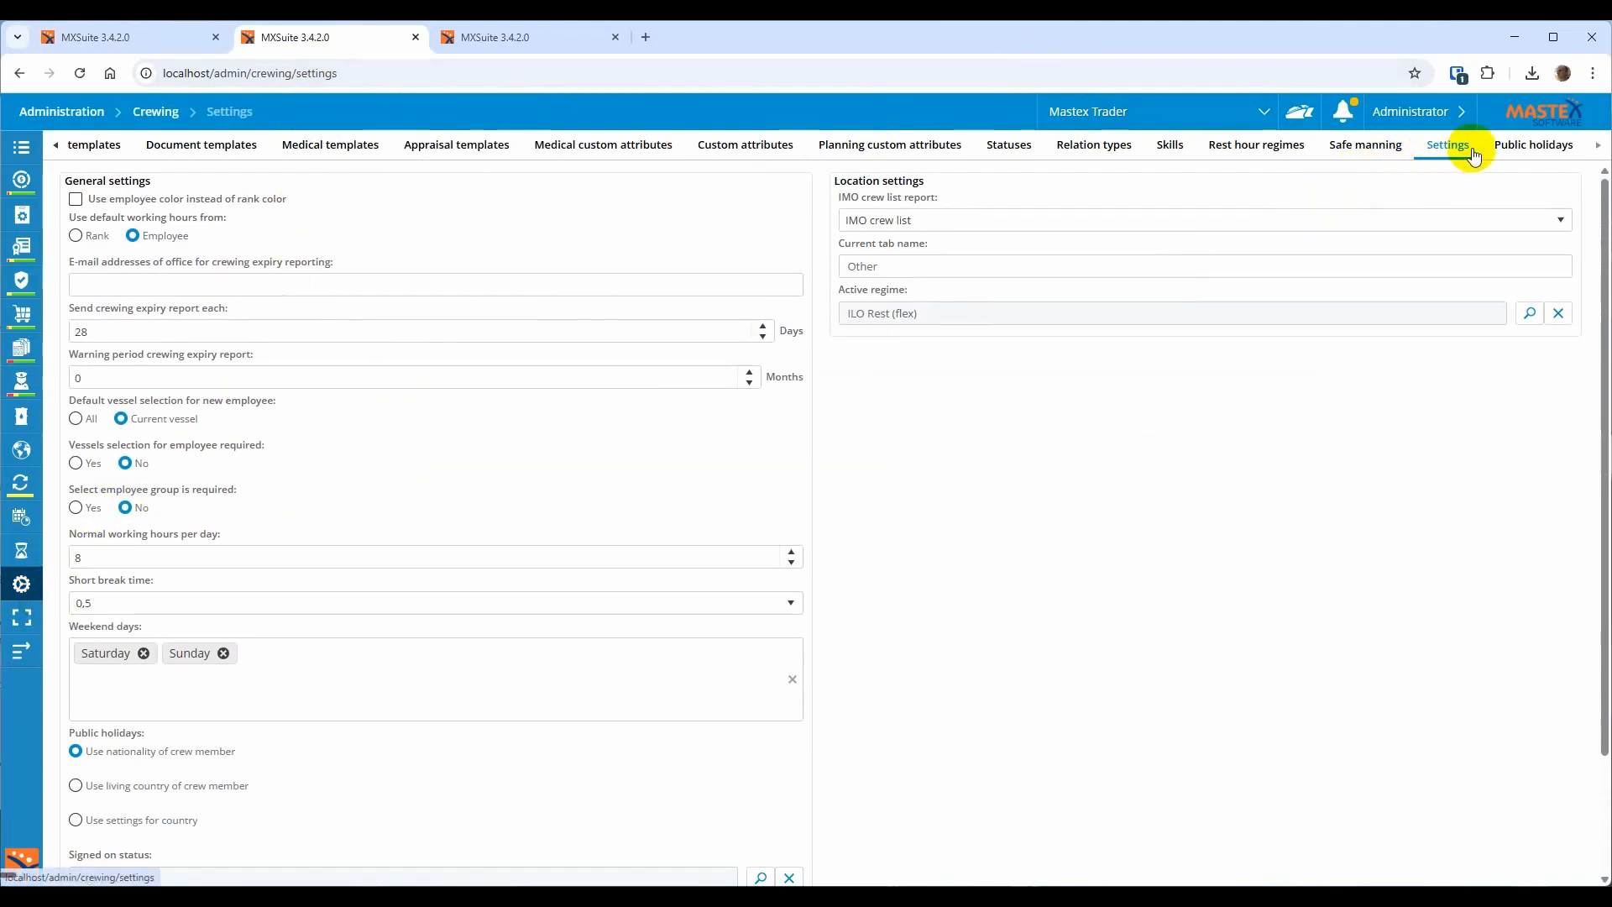
scroll(444, 826, down, 2)
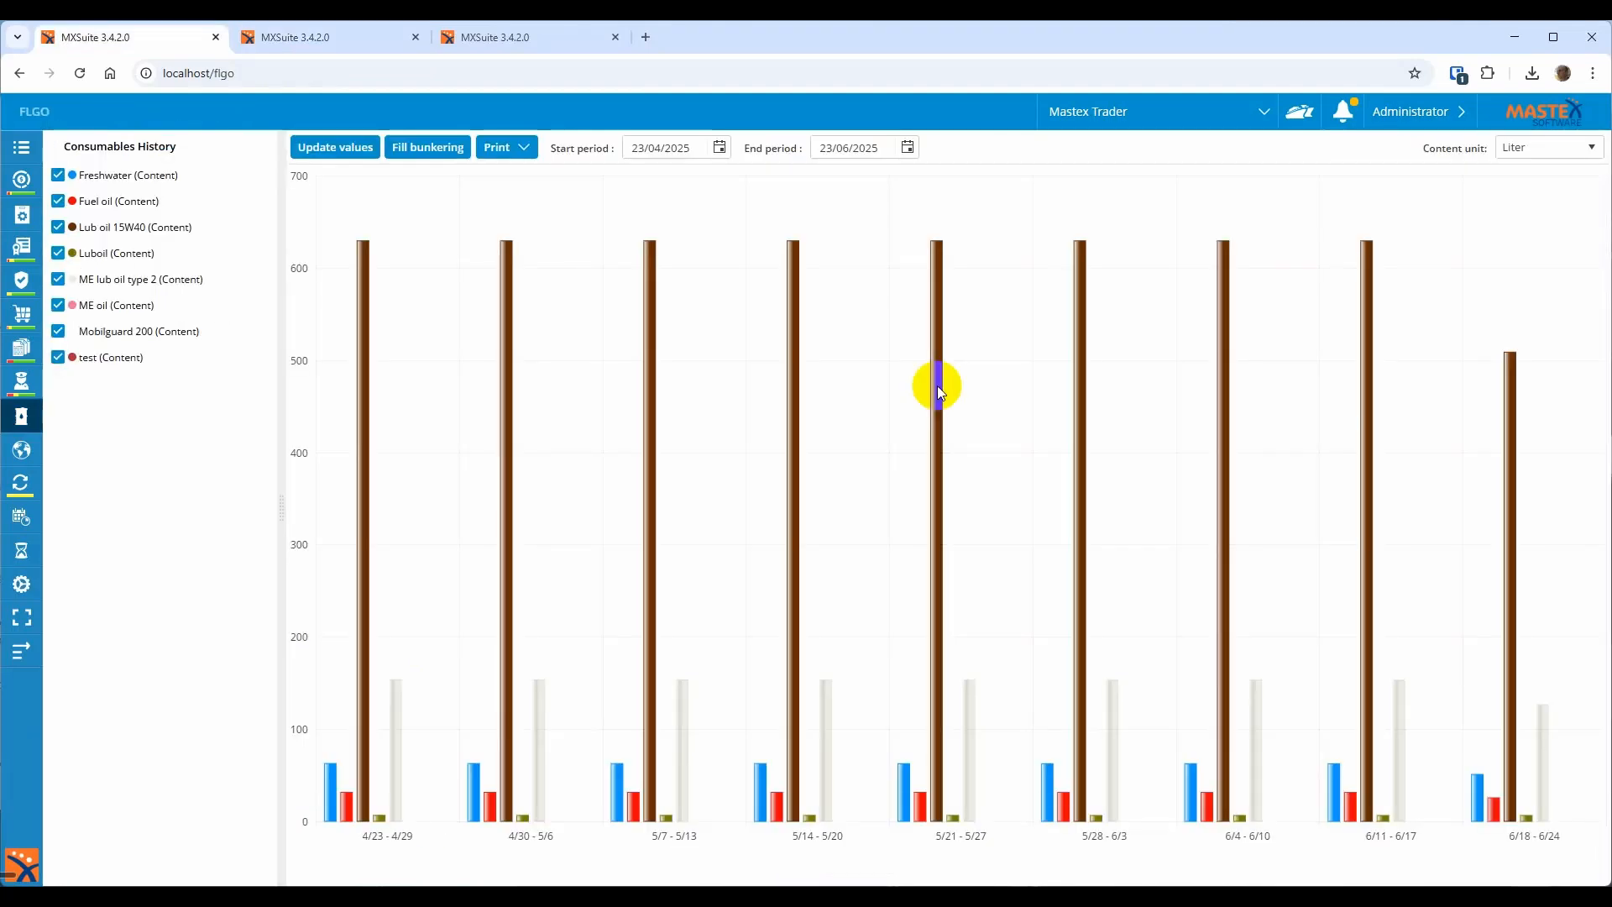
Print the FLGO history overview for 23/04/2025 to 23/06/2025 and maximize the report viewer
click(514, 149)
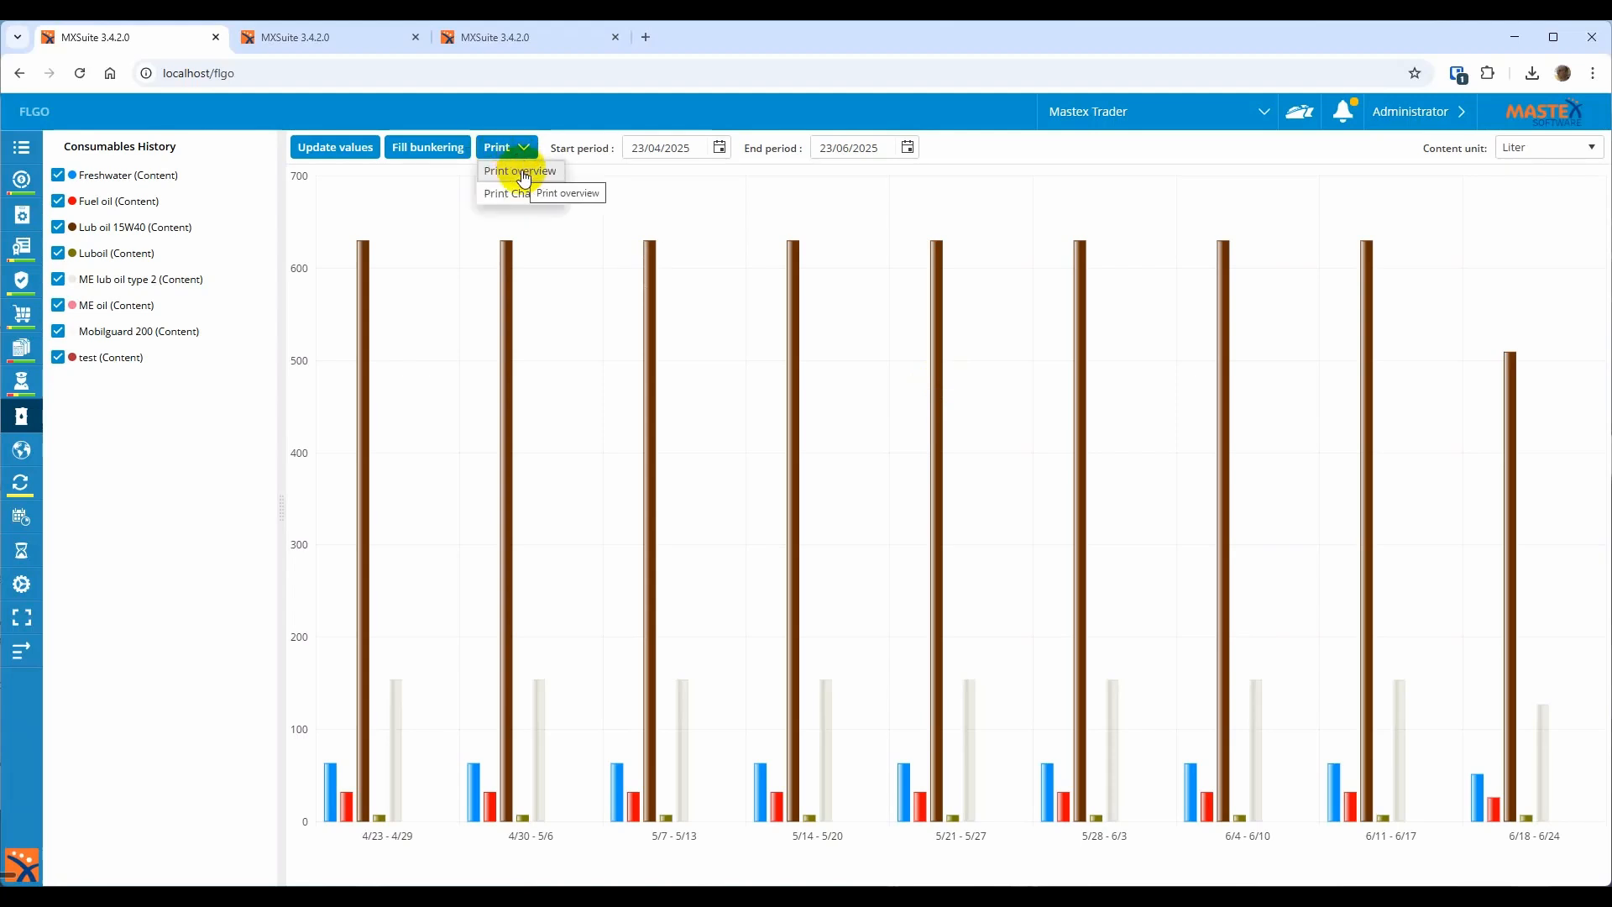
click(521, 171)
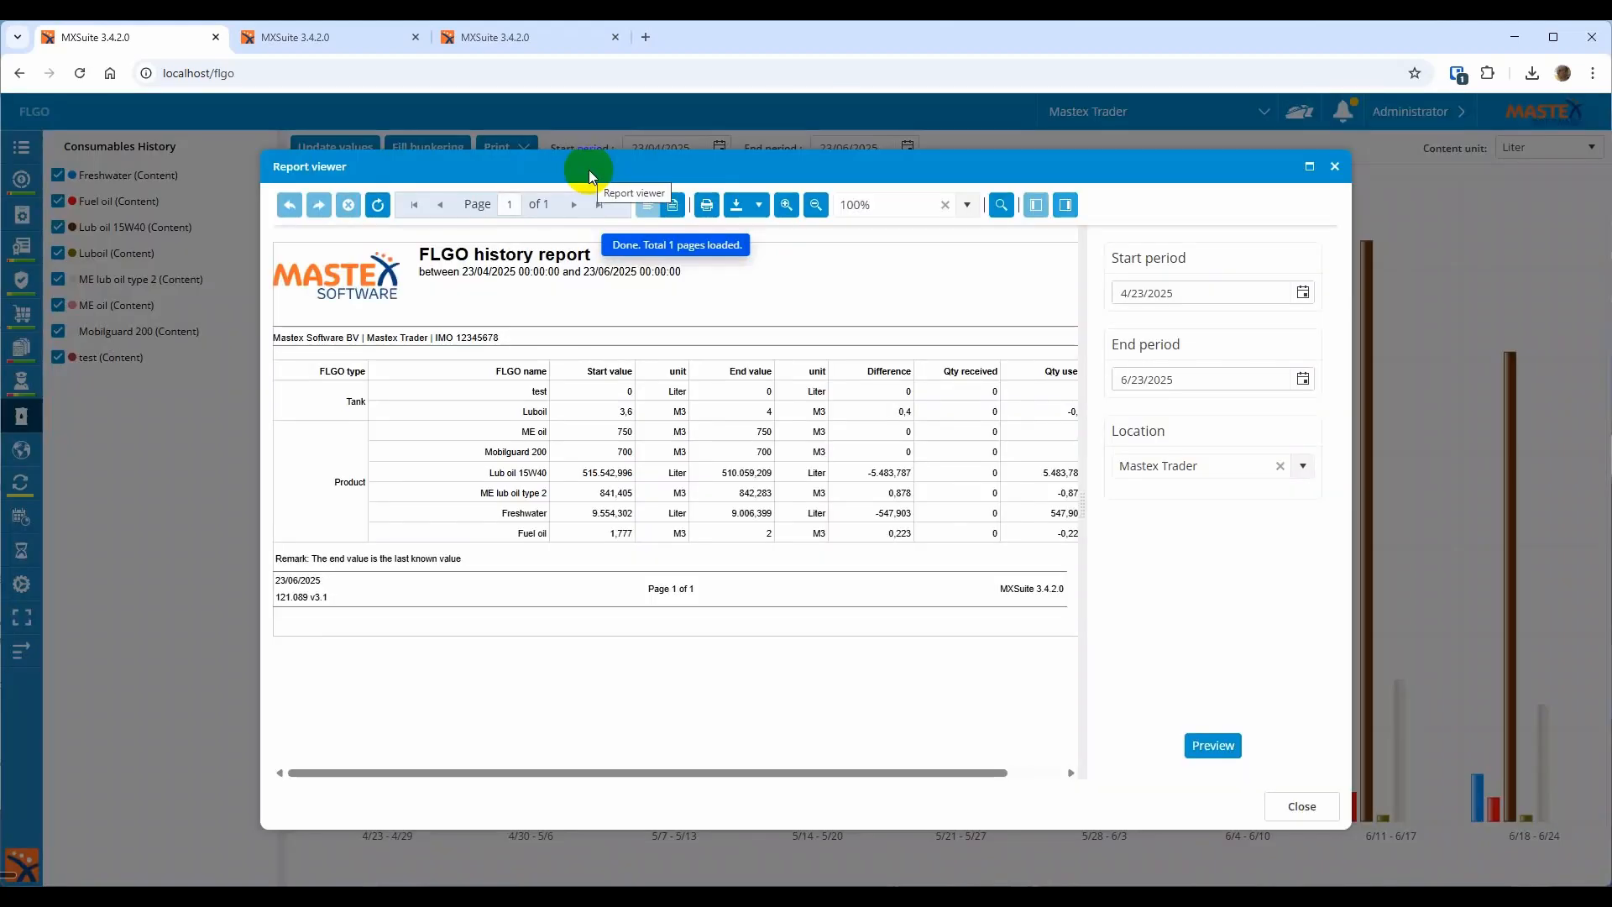
double_click(589, 170)
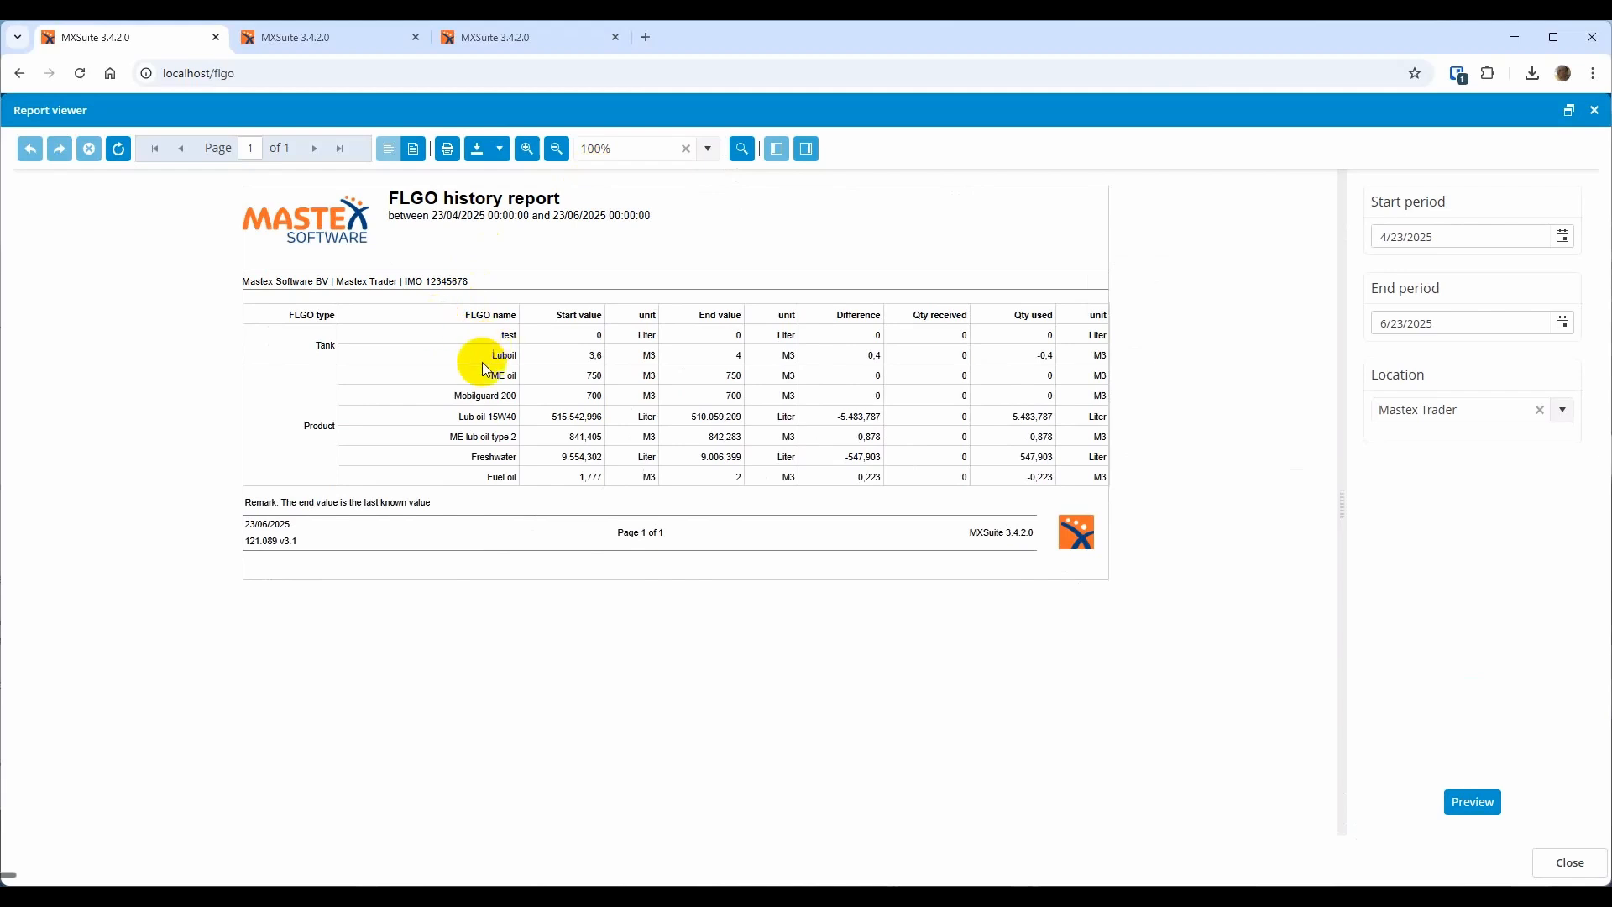